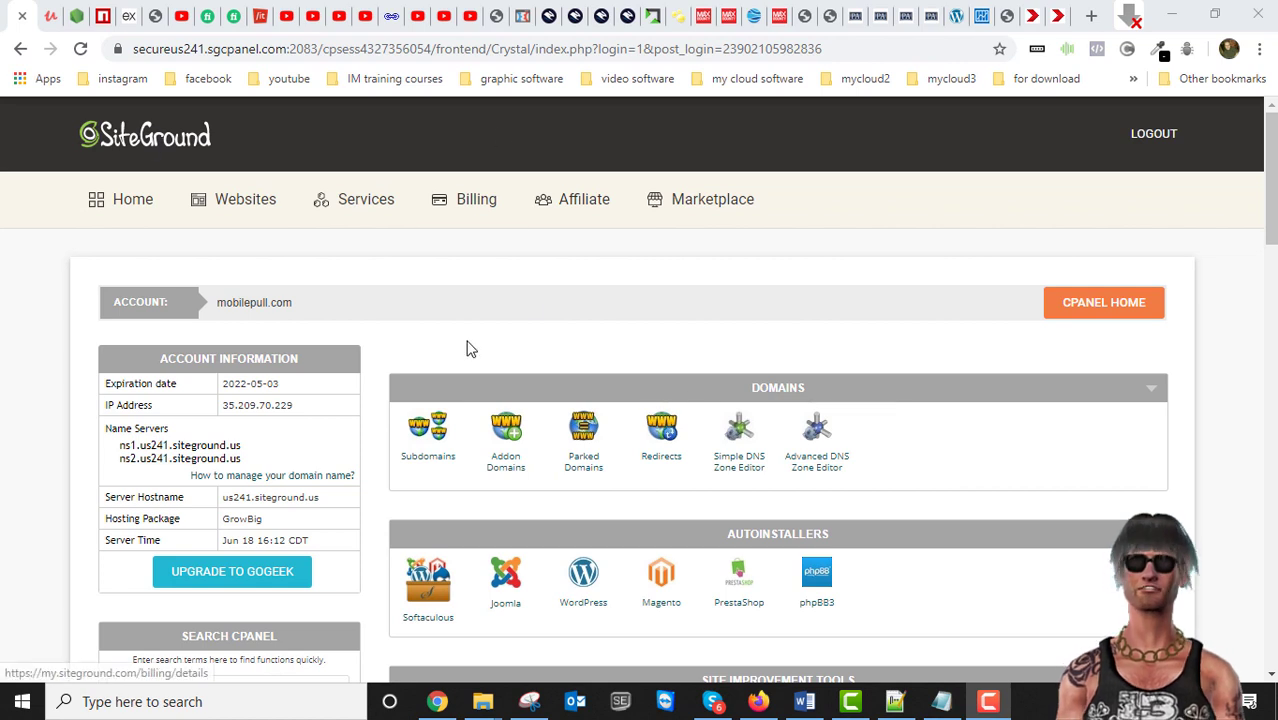
Step: Scroll the cPanel home page down to the Files section showing File Manager
scroll(820, 455, down, 3)
scroll(826, 458, down, 9)
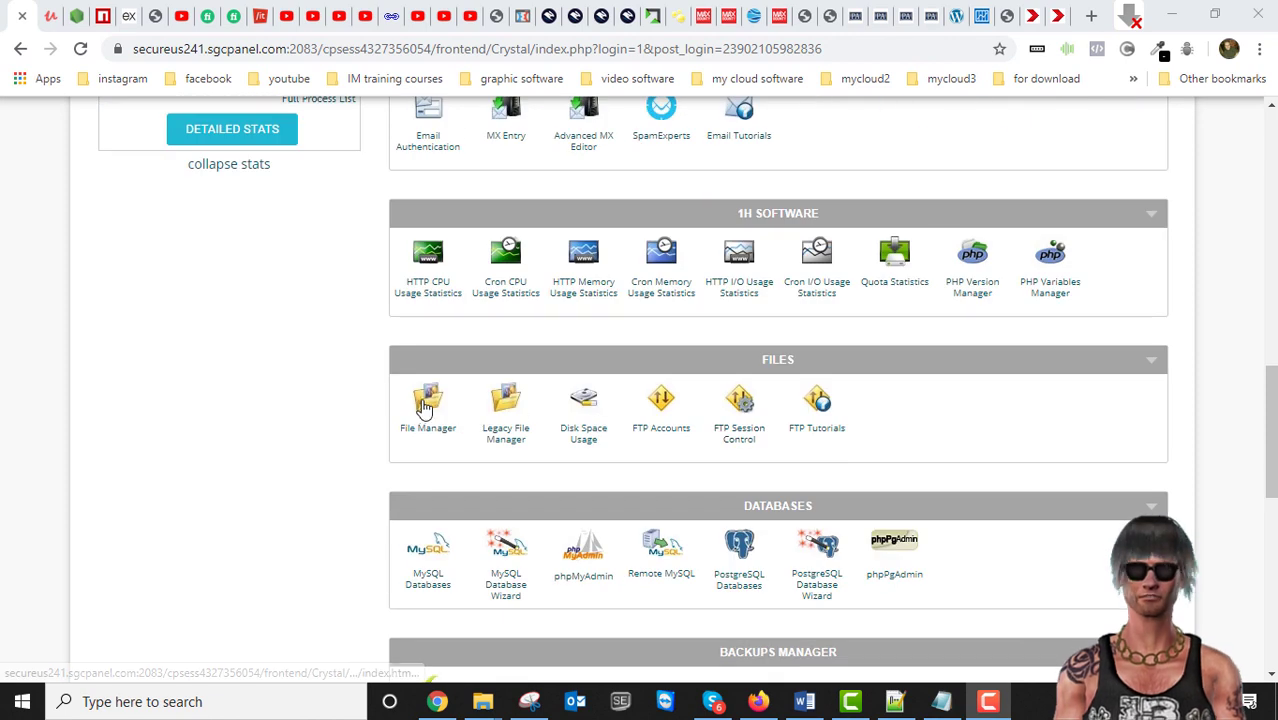
Step: Open File Manager in a new tab and browse to public_html/dogsneedcare.com
right_click(421, 403)
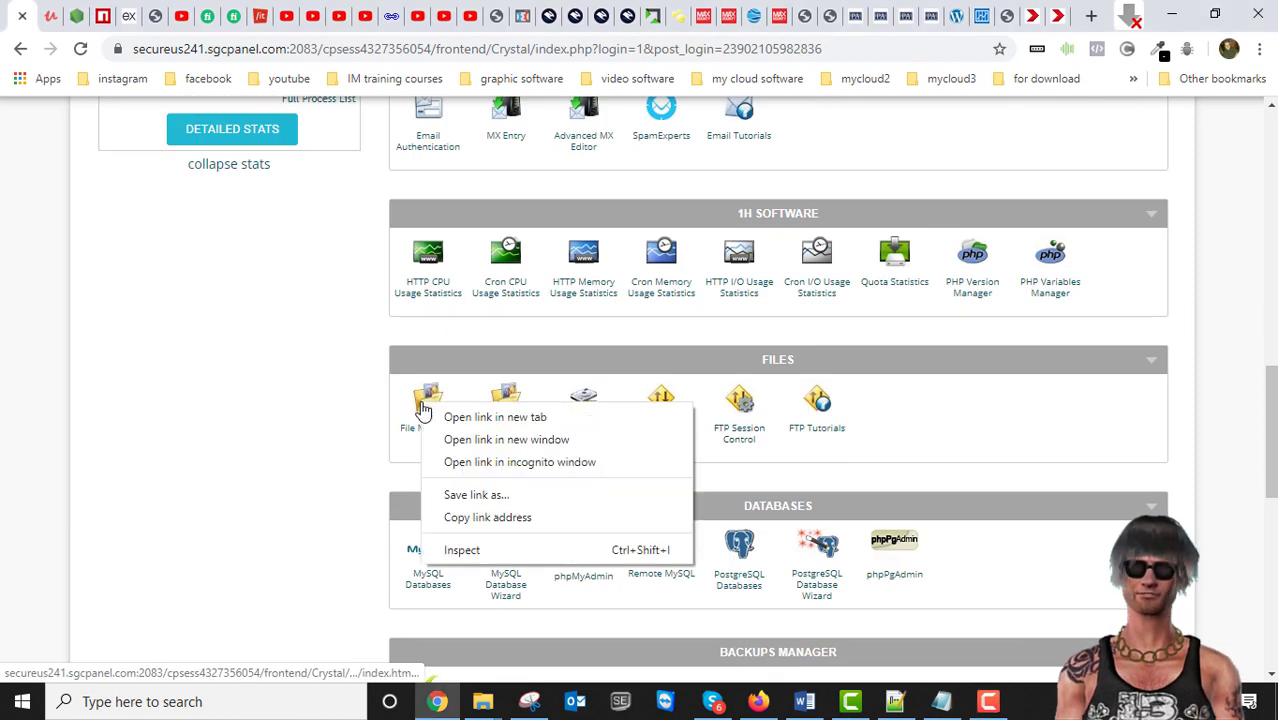
click(487, 418)
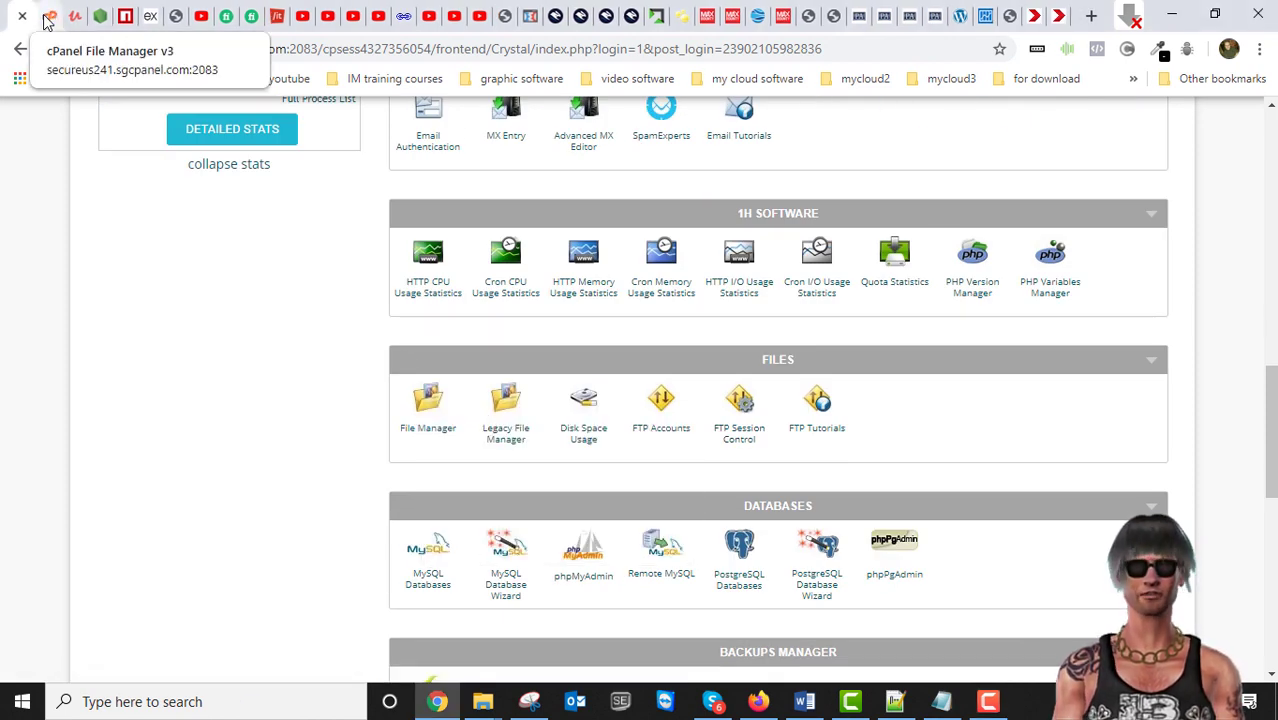
click(46, 20)
scroll(200, 480, down, 5)
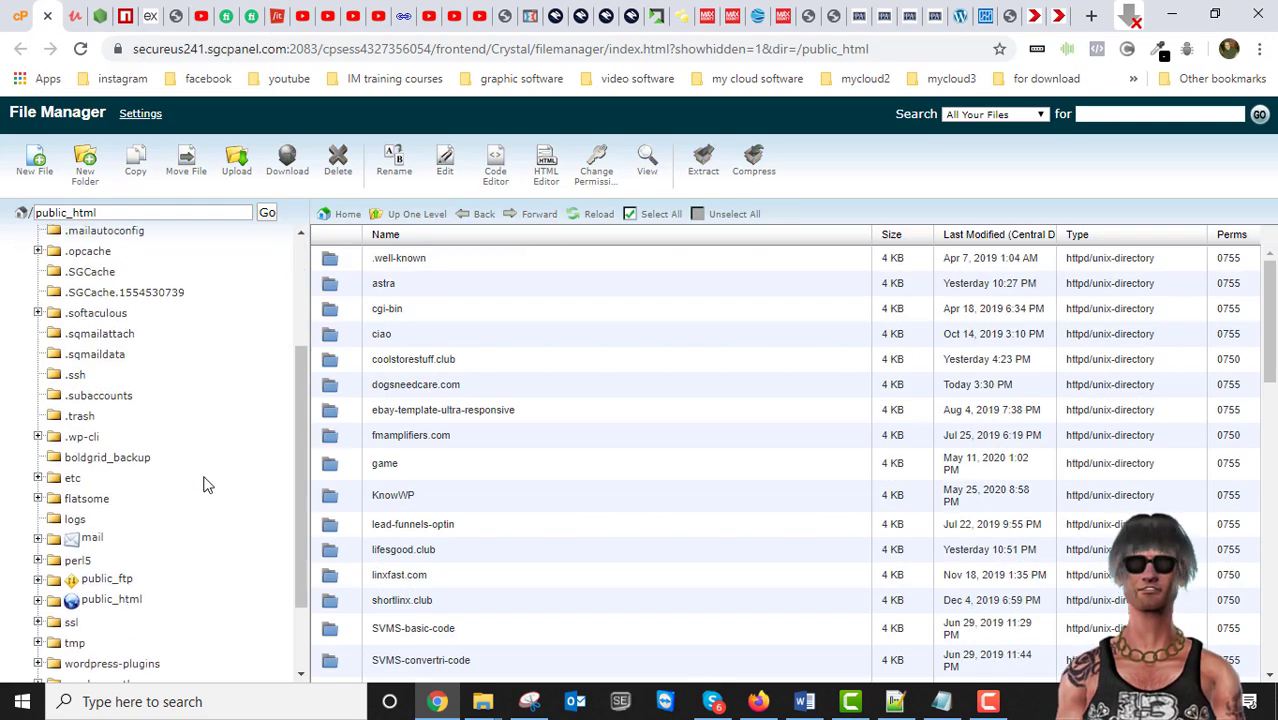
click(120, 498)
scroll(185, 510, down, 3)
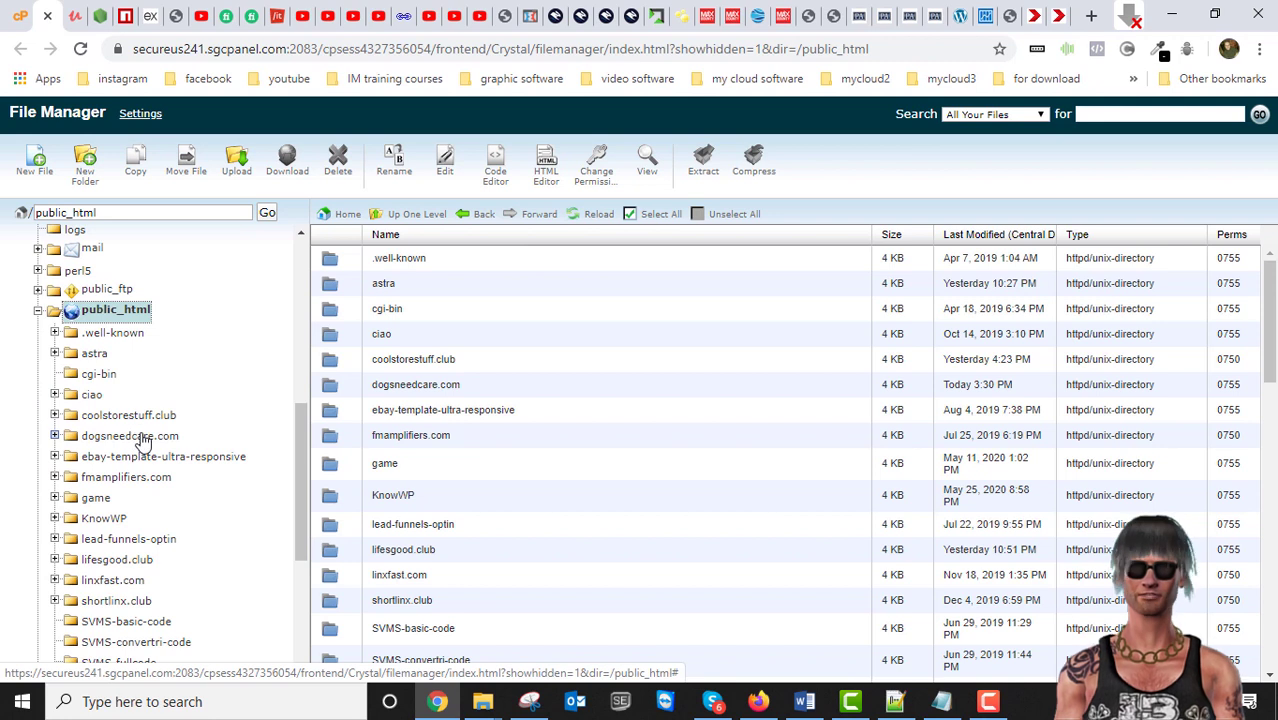
click(141, 440)
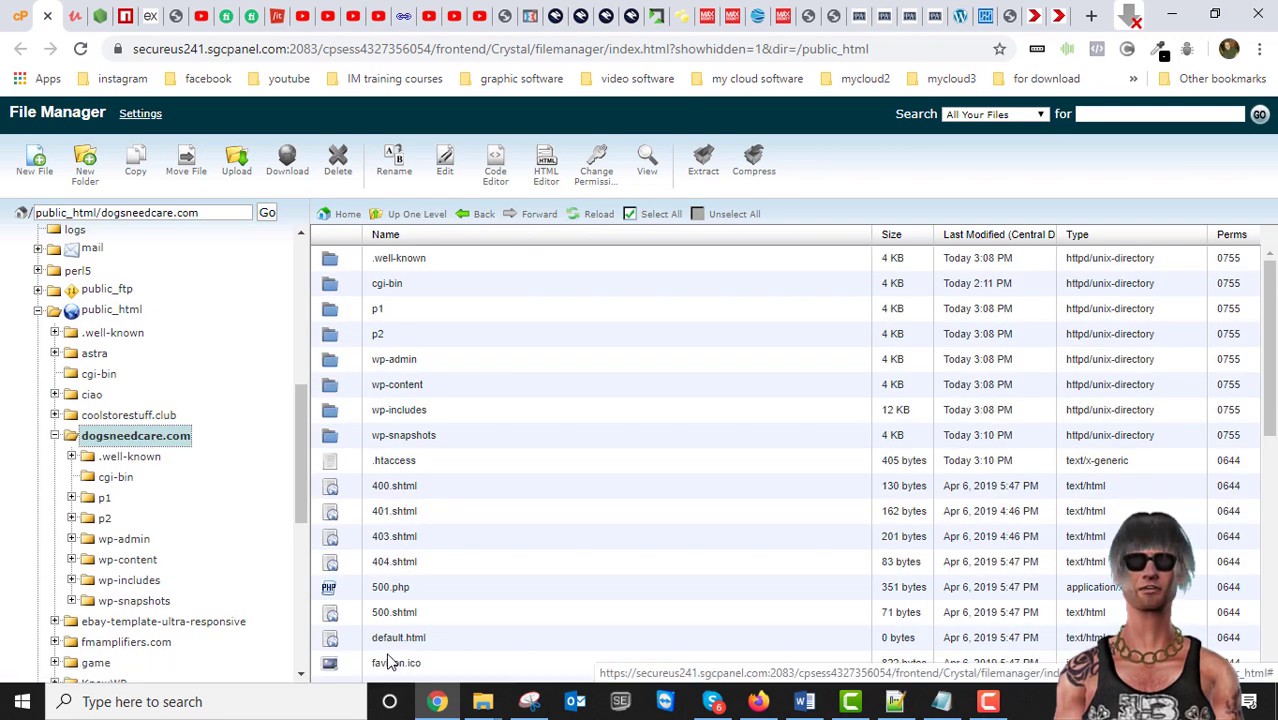
scroll(452, 485, down, 5)
scroll(366, 571, up, 5)
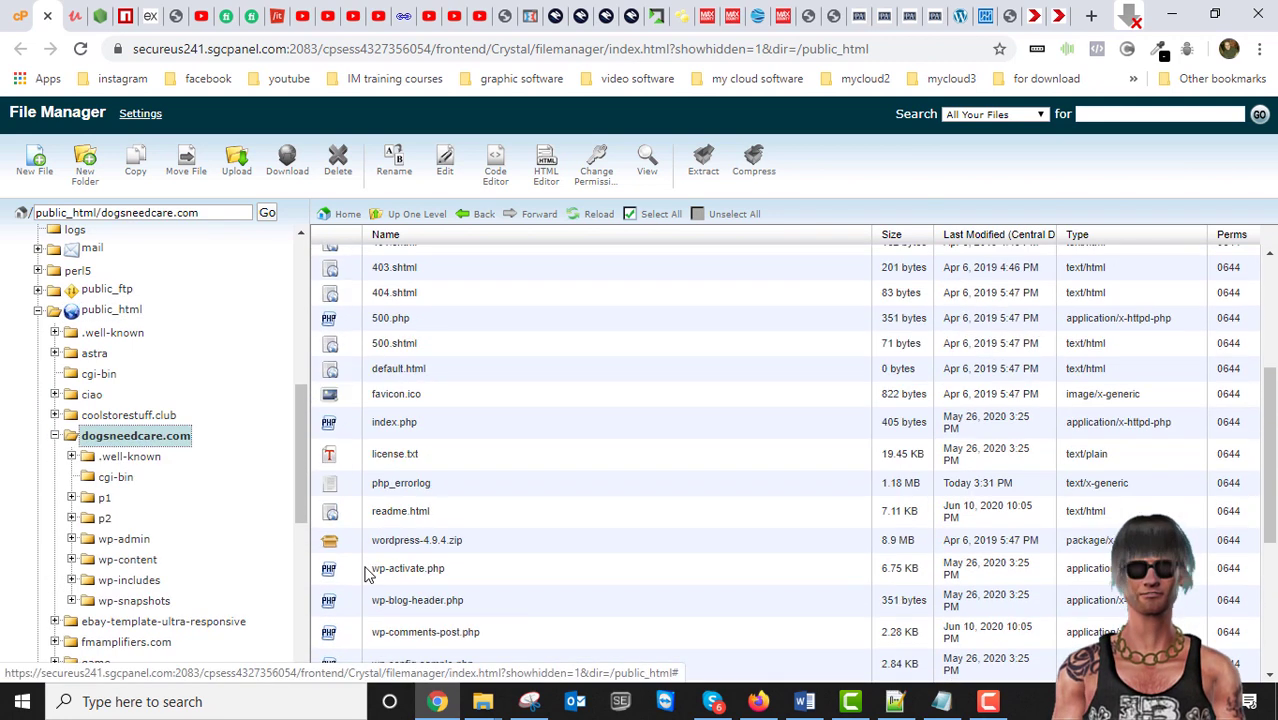
click(1060, 18)
scroll(585, 545, down, 10)
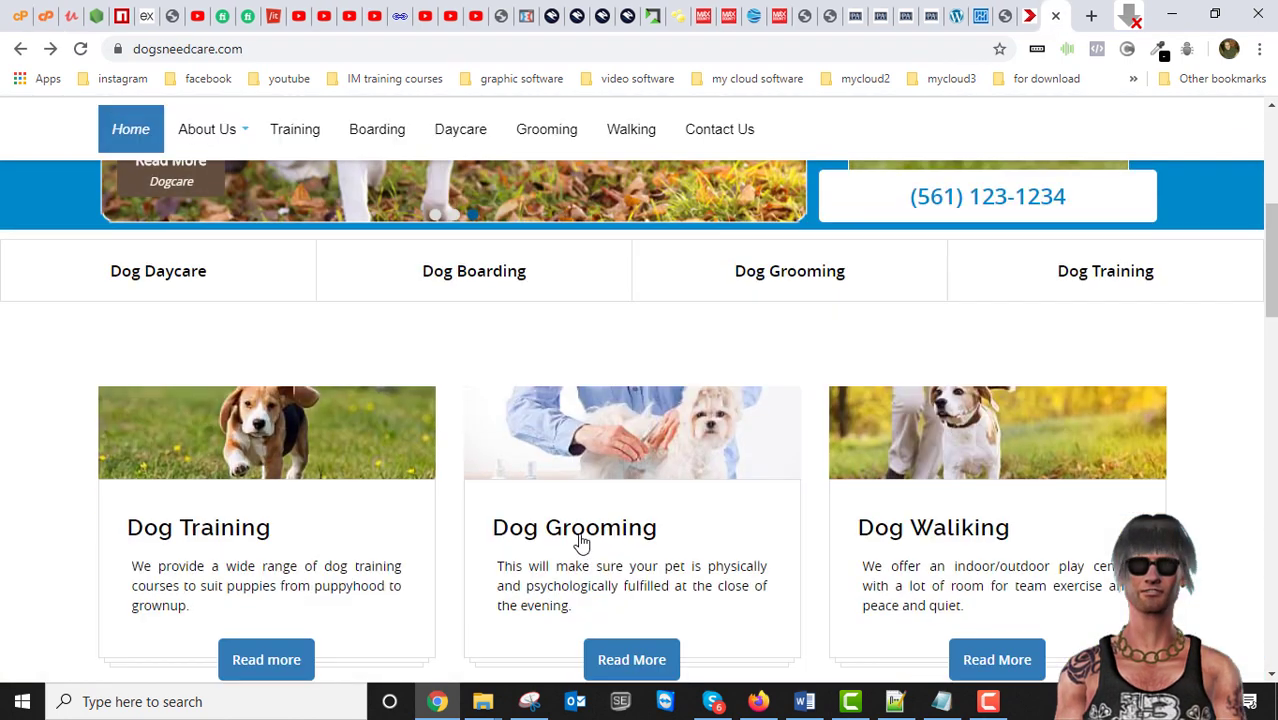
scroll(588, 542, down, 10)
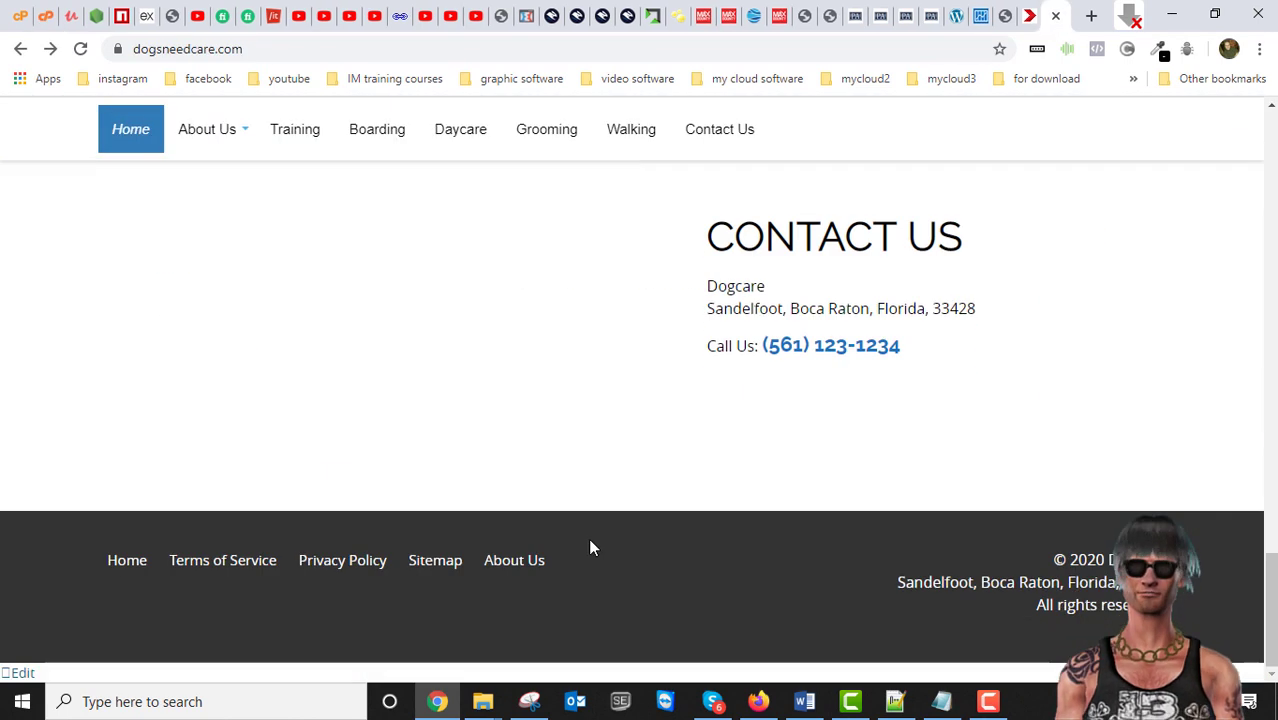
scroll(586, 540, up, 10)
scroll(572, 505, up, 10)
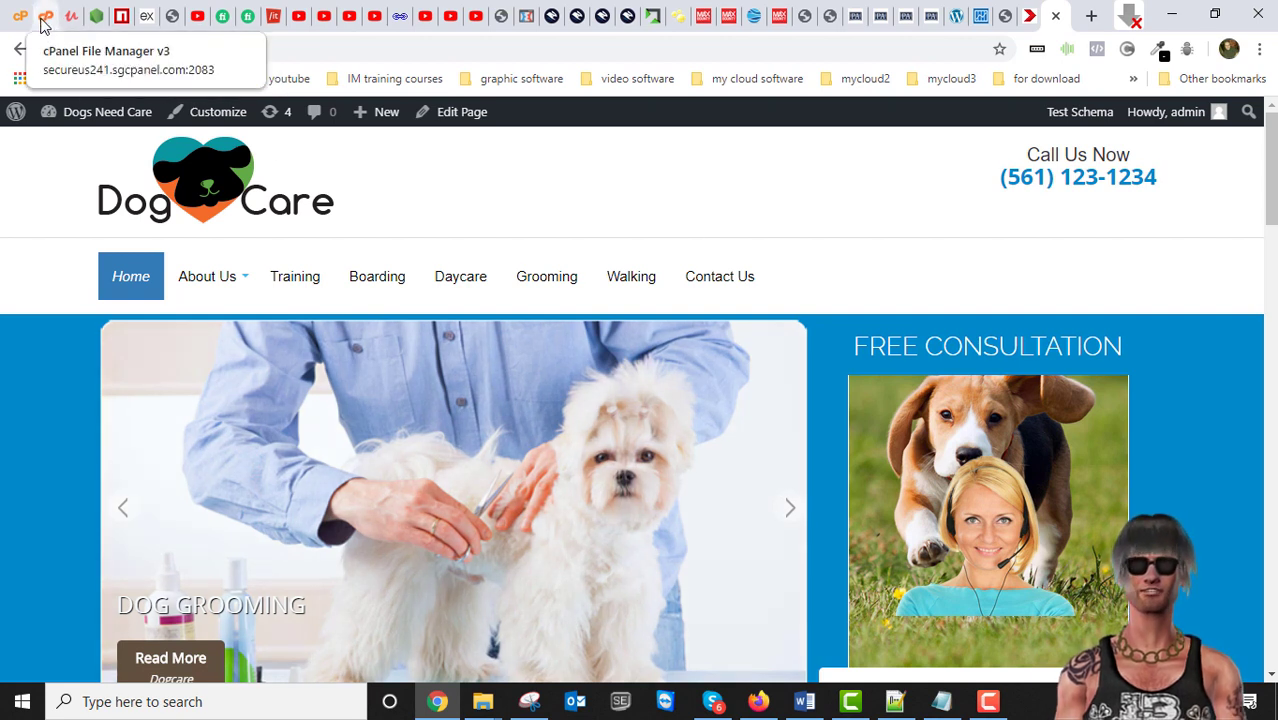
Step: Back in File Manager, select wp-config.php and bring up its context menu
click(42, 24)
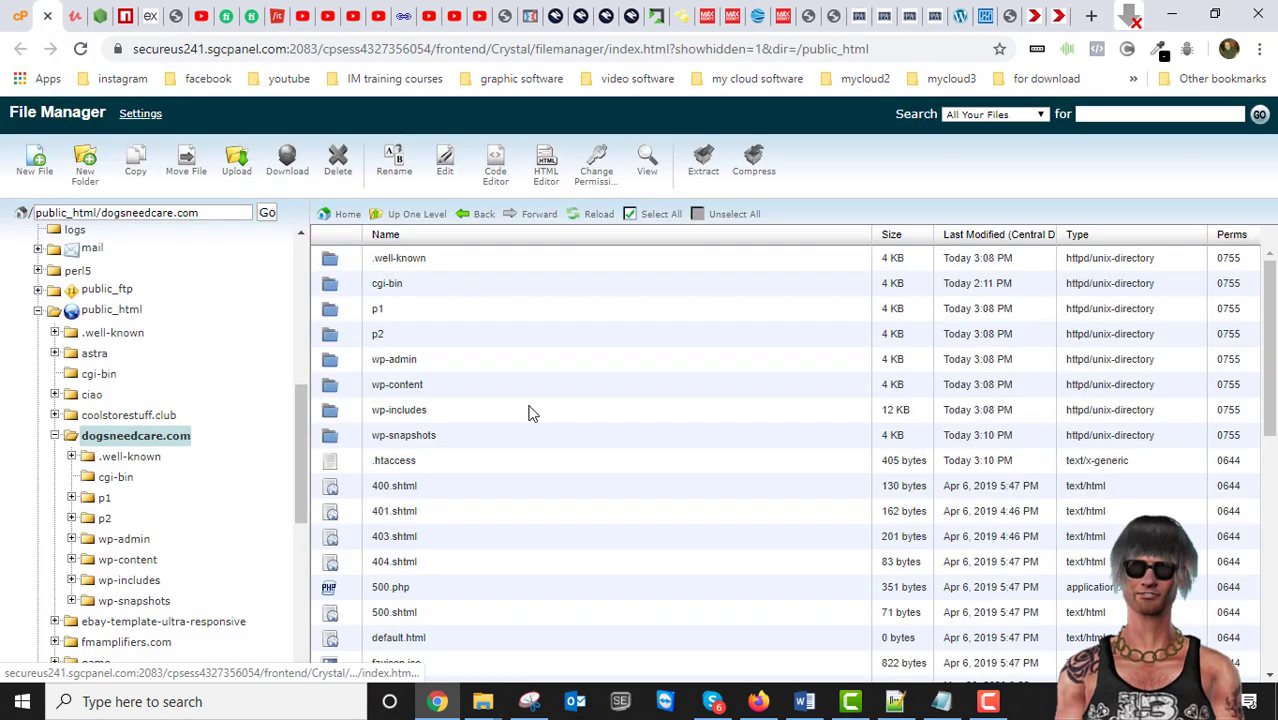
scroll(569, 421, down, 3)
scroll(569, 421, up, 3)
scroll(569, 421, down, 8)
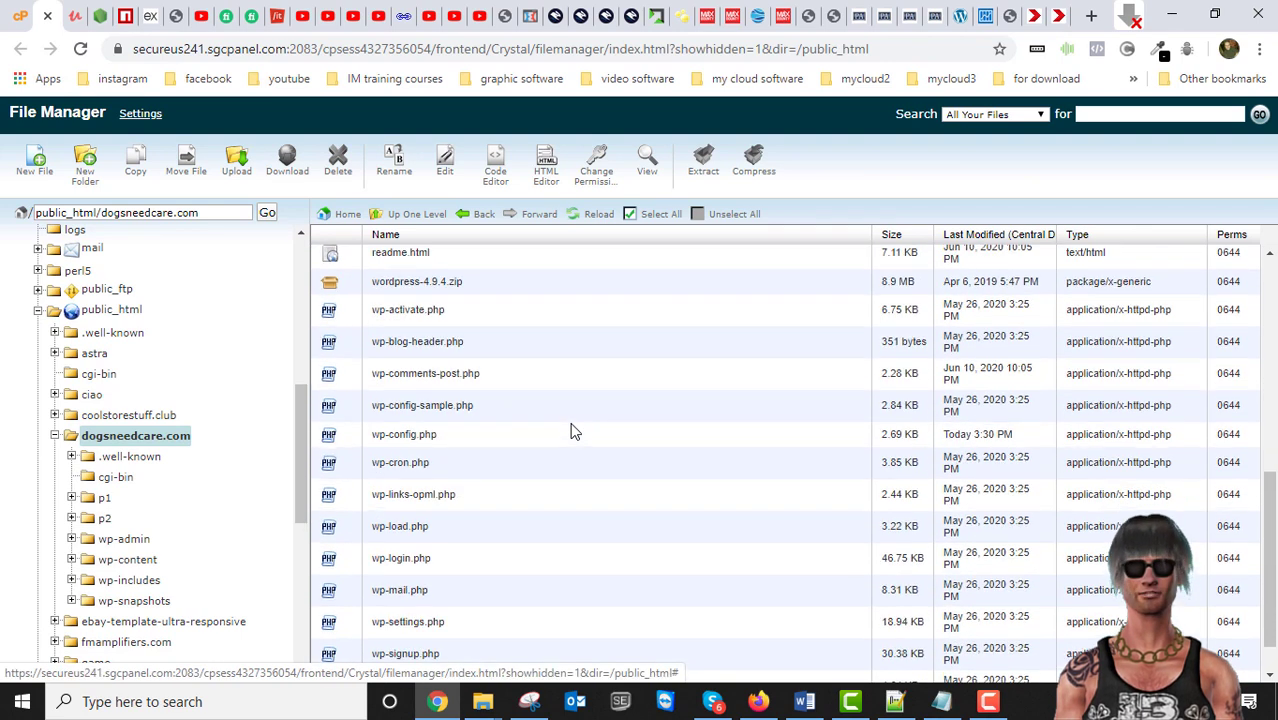
scroll(569, 424, up, 8)
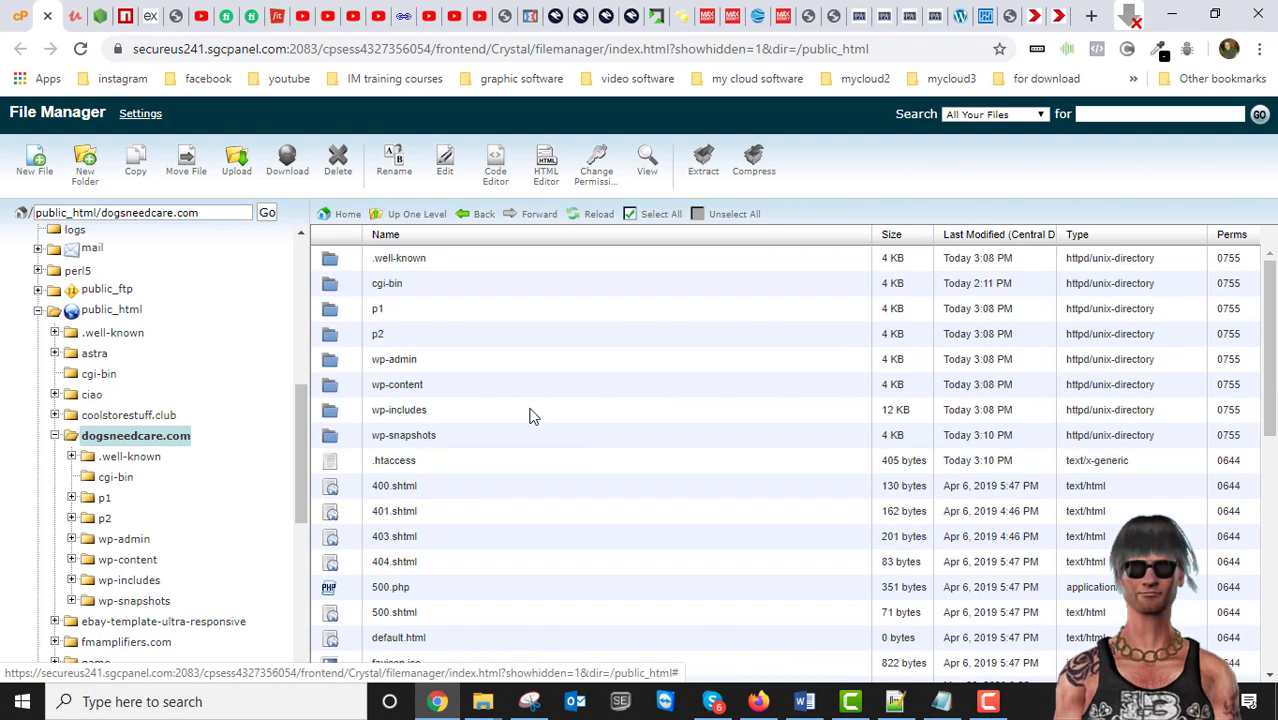
scroll(538, 423, down, 4)
scroll(537, 419, down, 2)
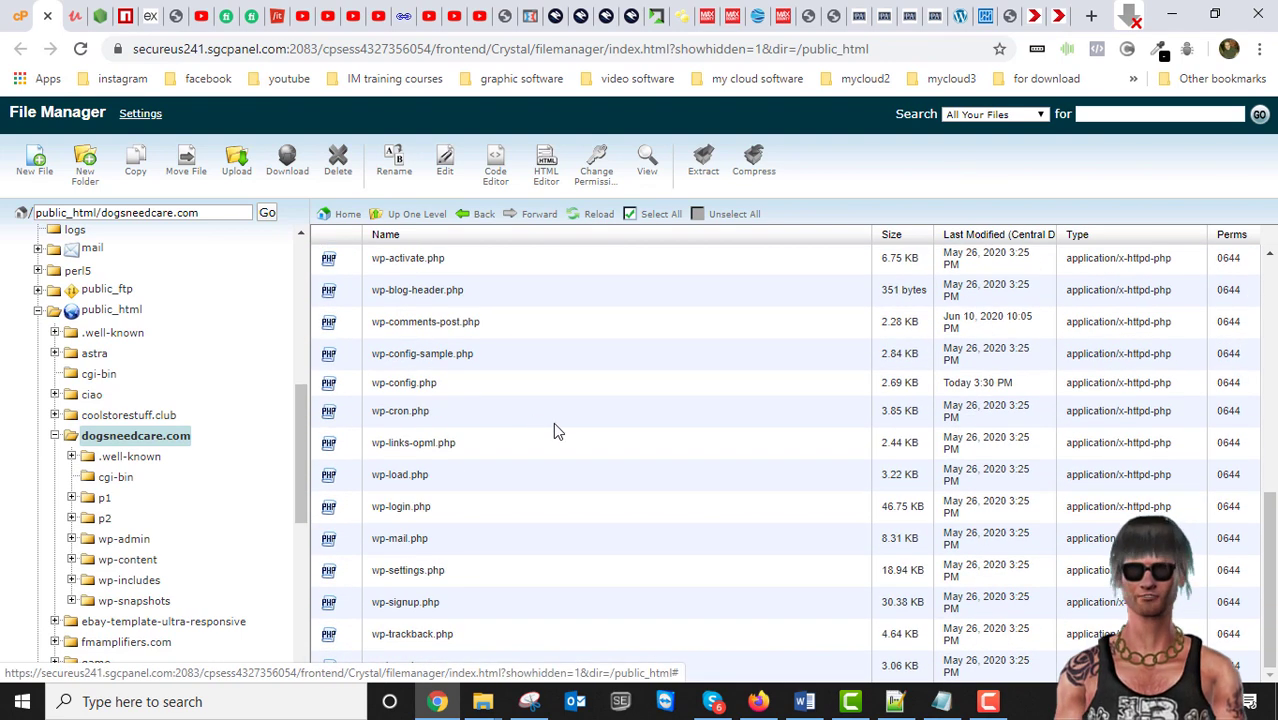
click(342, 388)
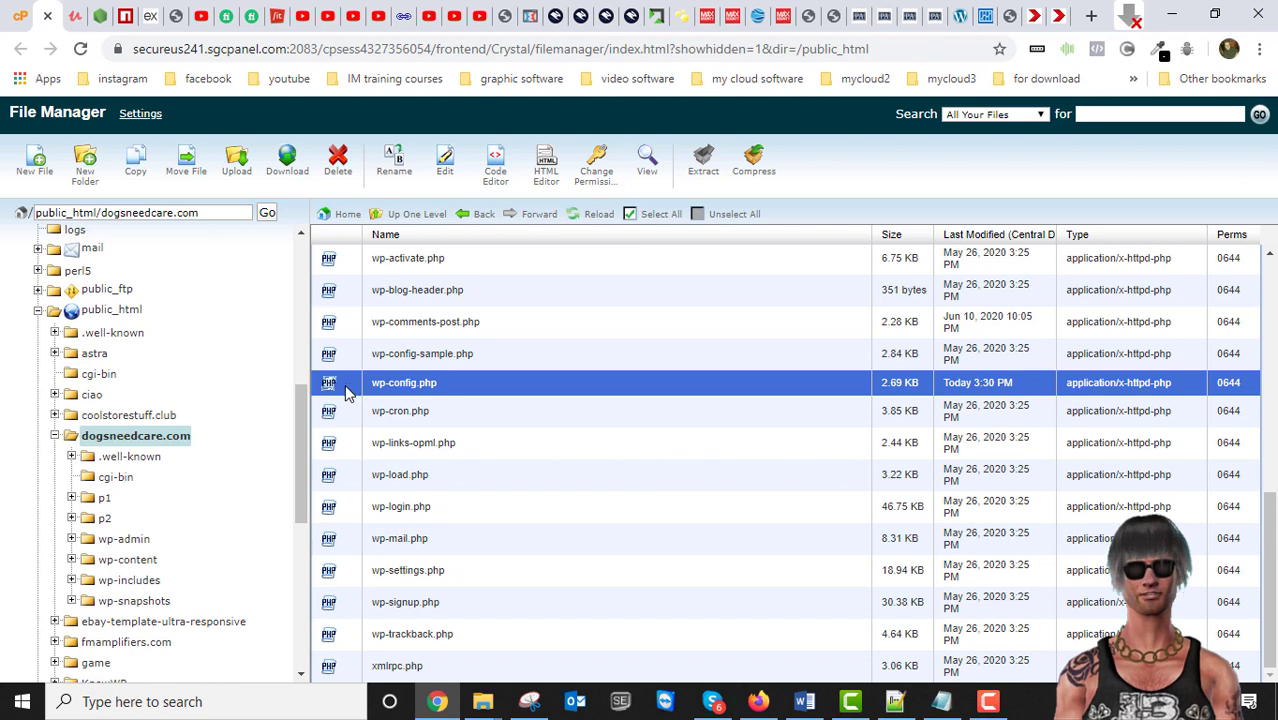
right_click(345, 382)
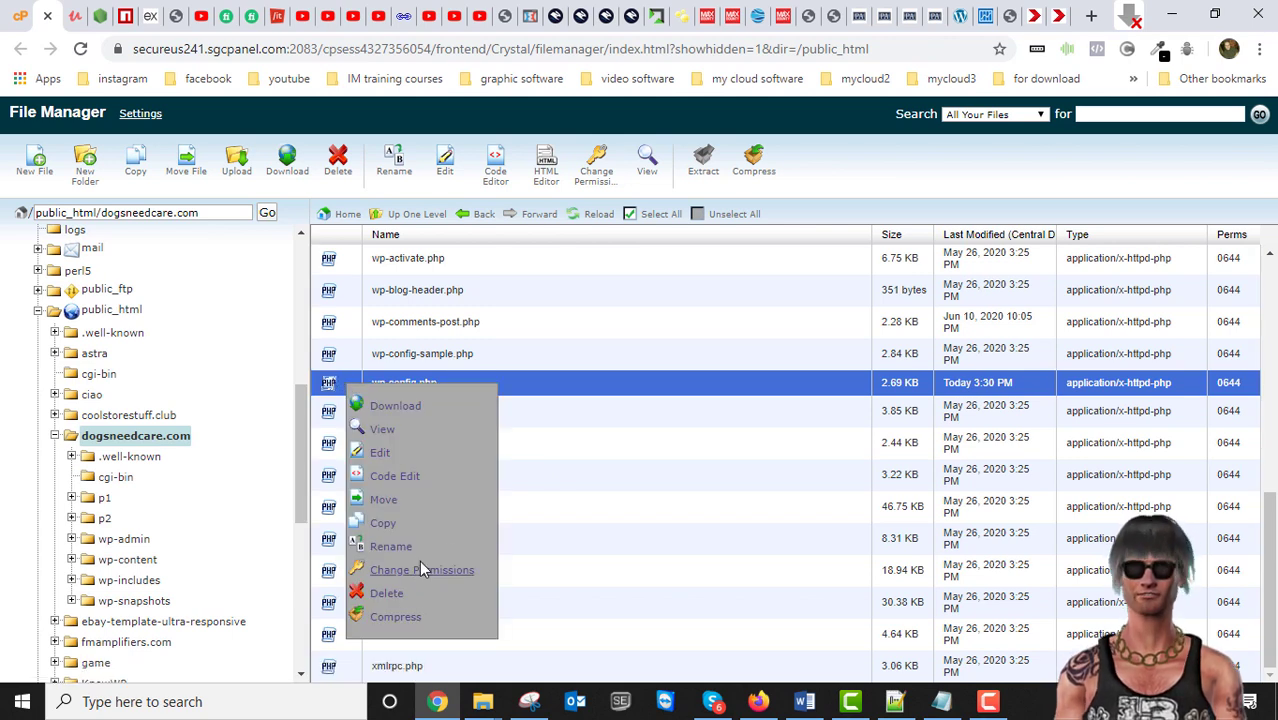
click(345, 386)
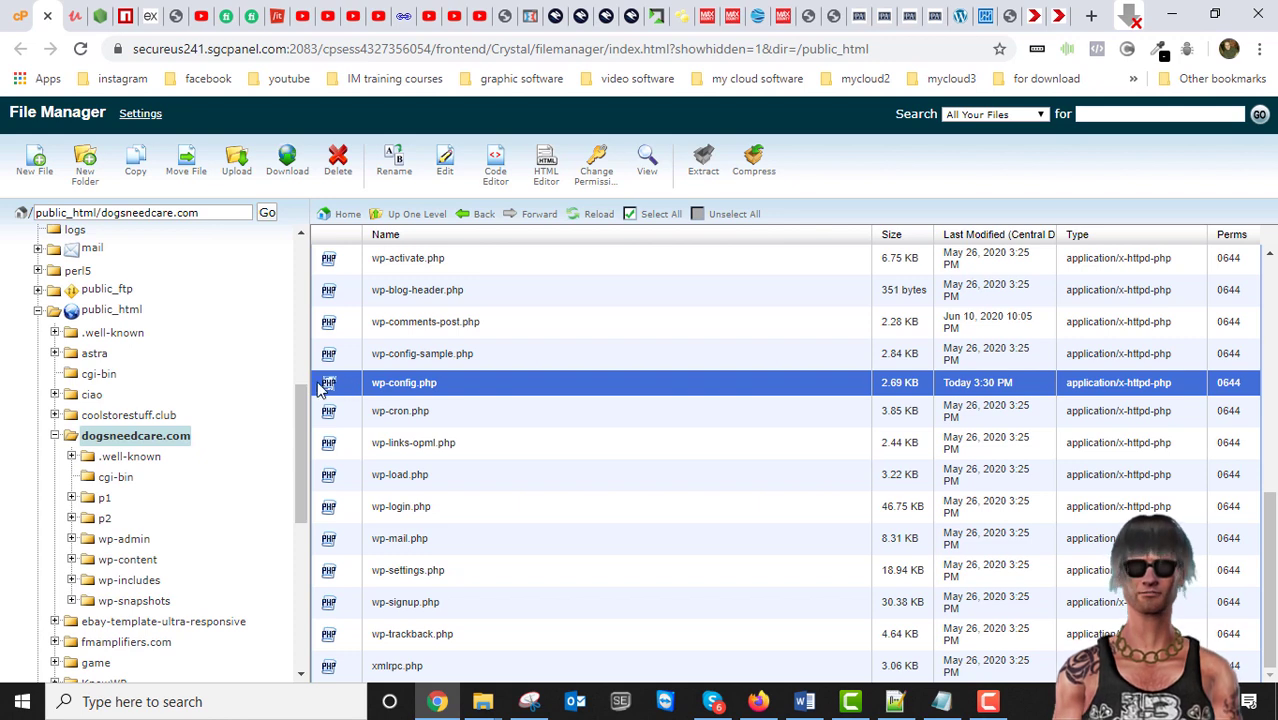
right_click(338, 384)
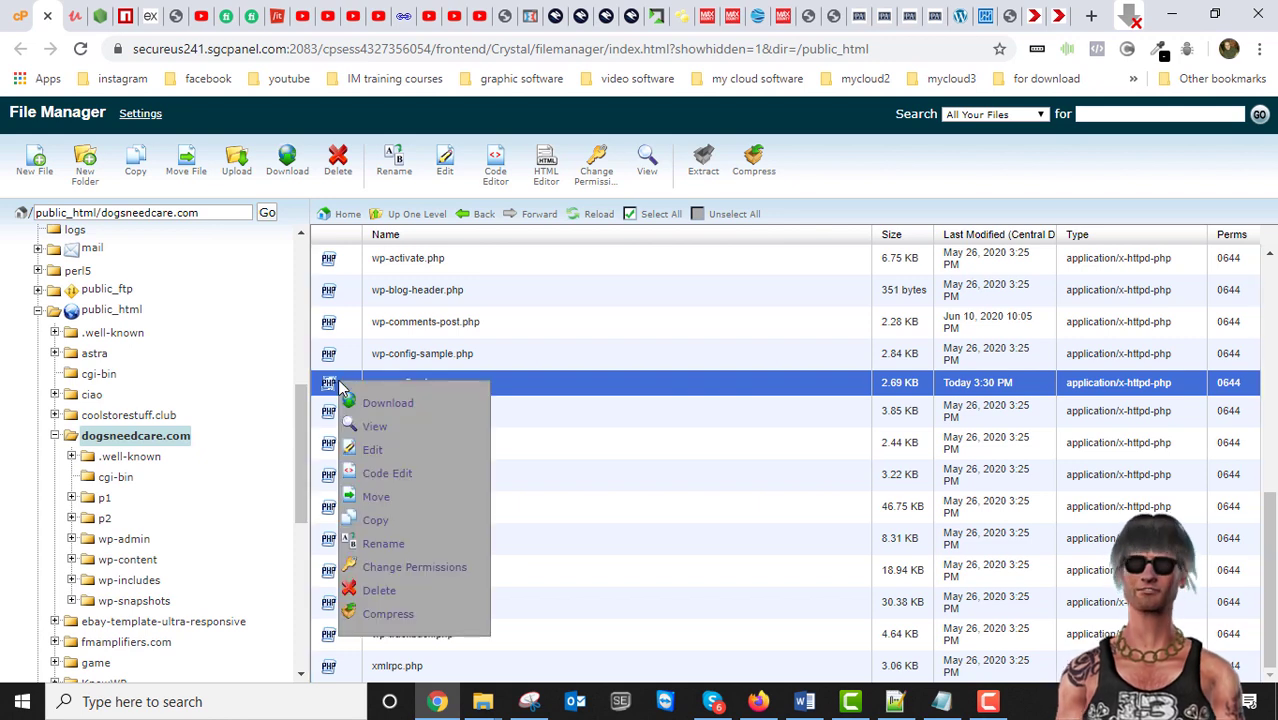
Step: Open wp-config.php in the Code Editor, confirming the encoding dialog
click(393, 476)
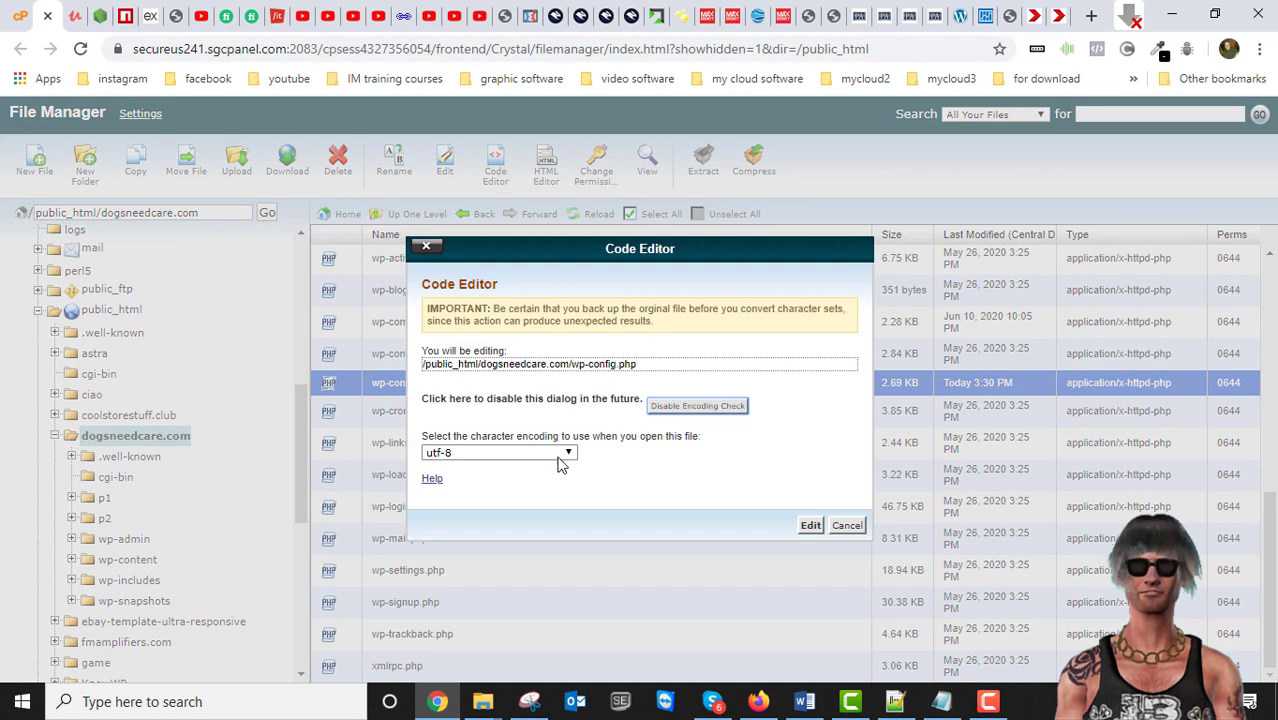
click(811, 527)
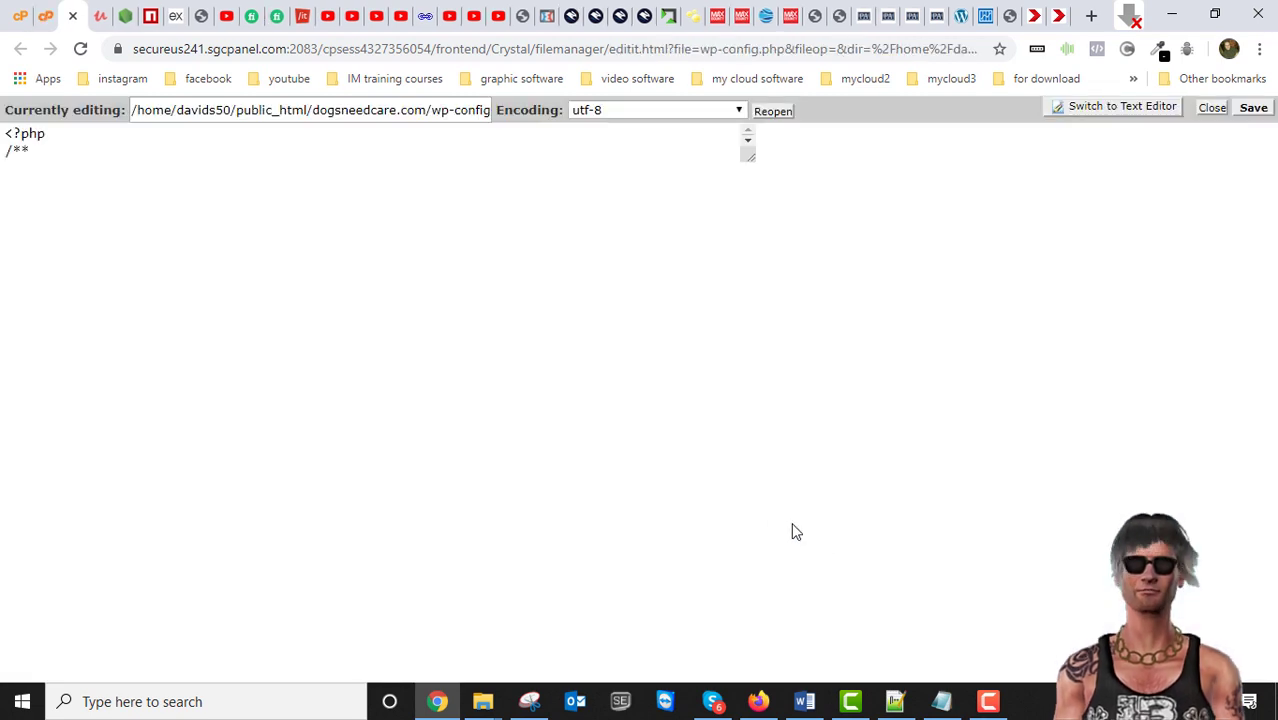
scroll(508, 392, down, 3)
scroll(508, 397, up, 1)
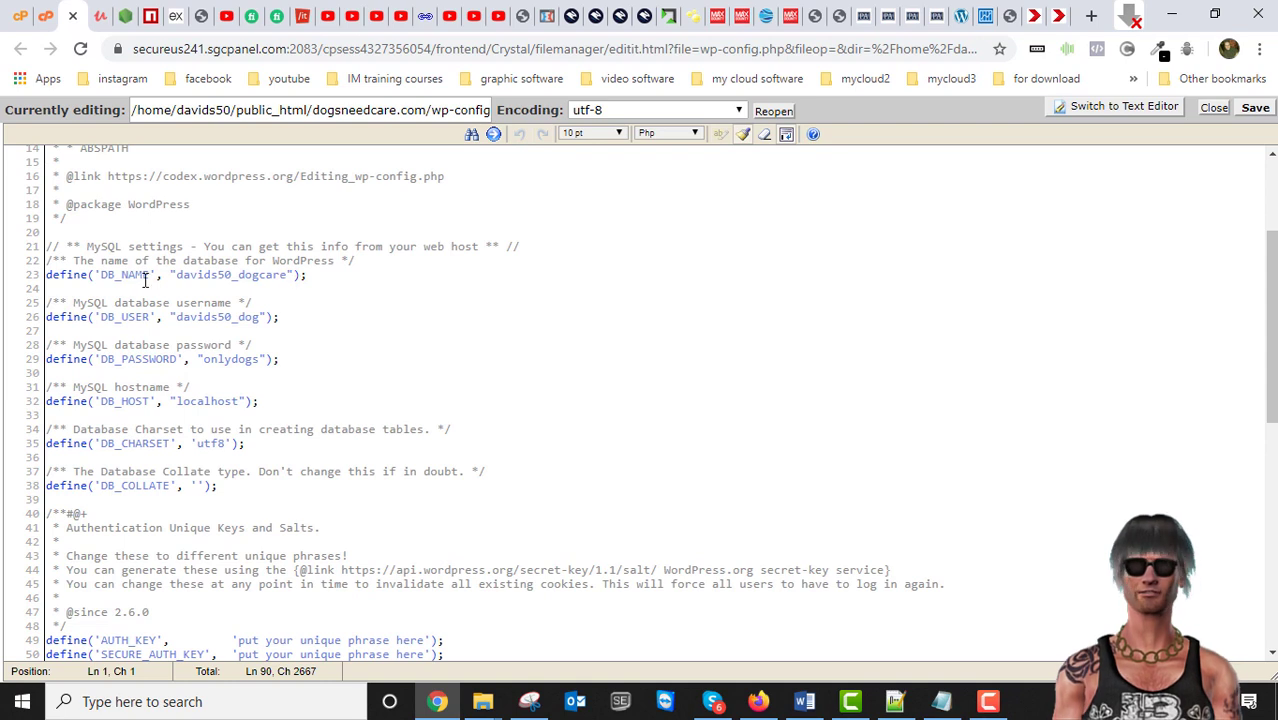
scroll(253, 291, up, 3)
scroll(269, 436, down, 3)
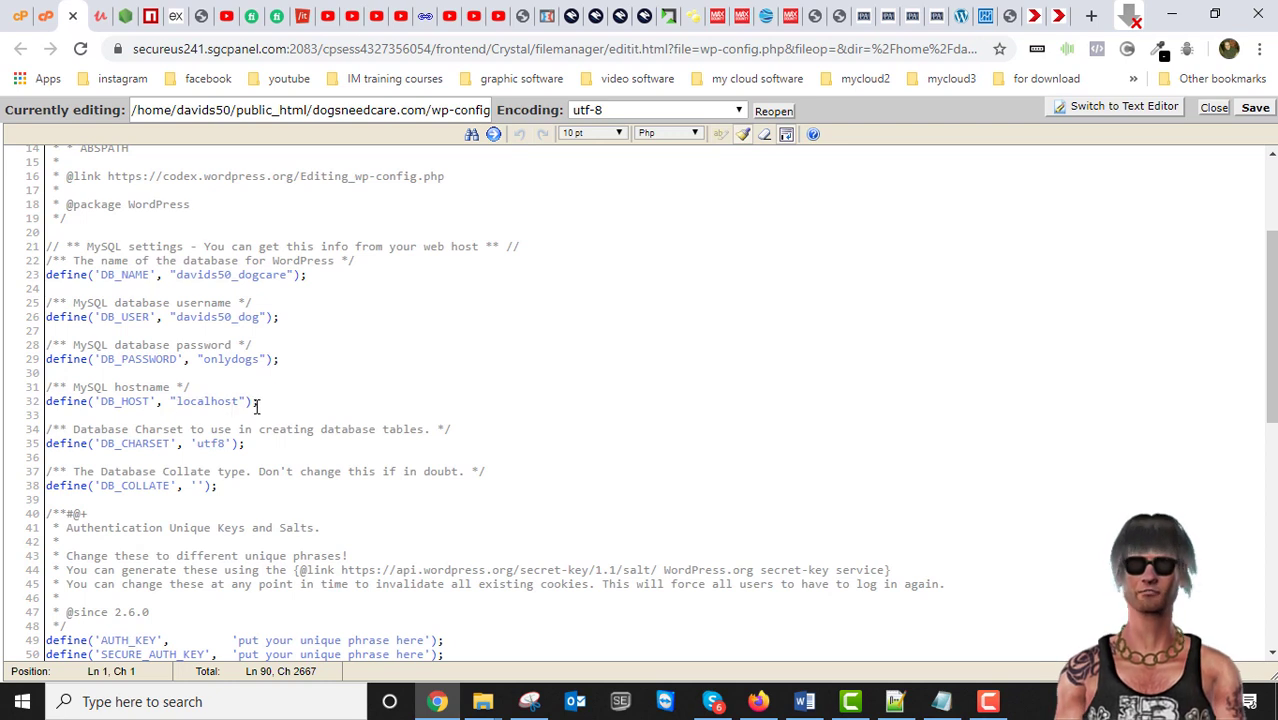
Step: Copy the MySQL database settings lines 22–32 for pasting into Notepad
drag(269, 401, 45, 265)
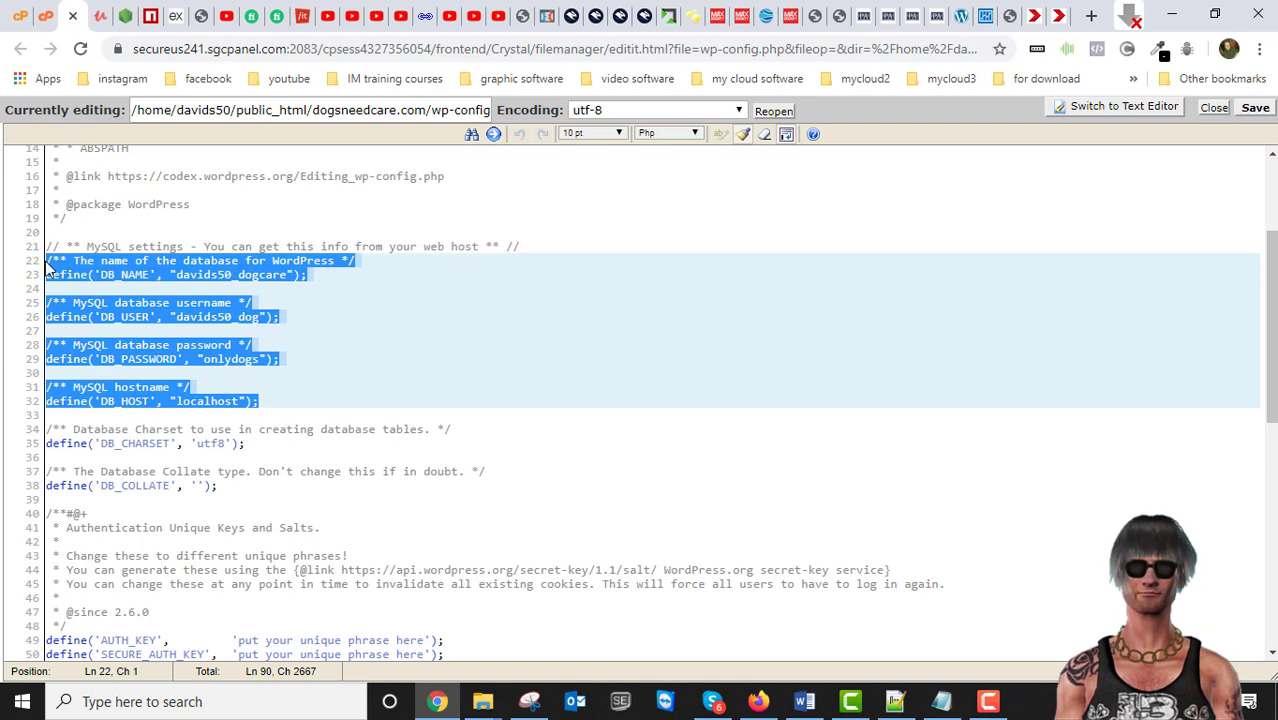
right_click(145, 270)
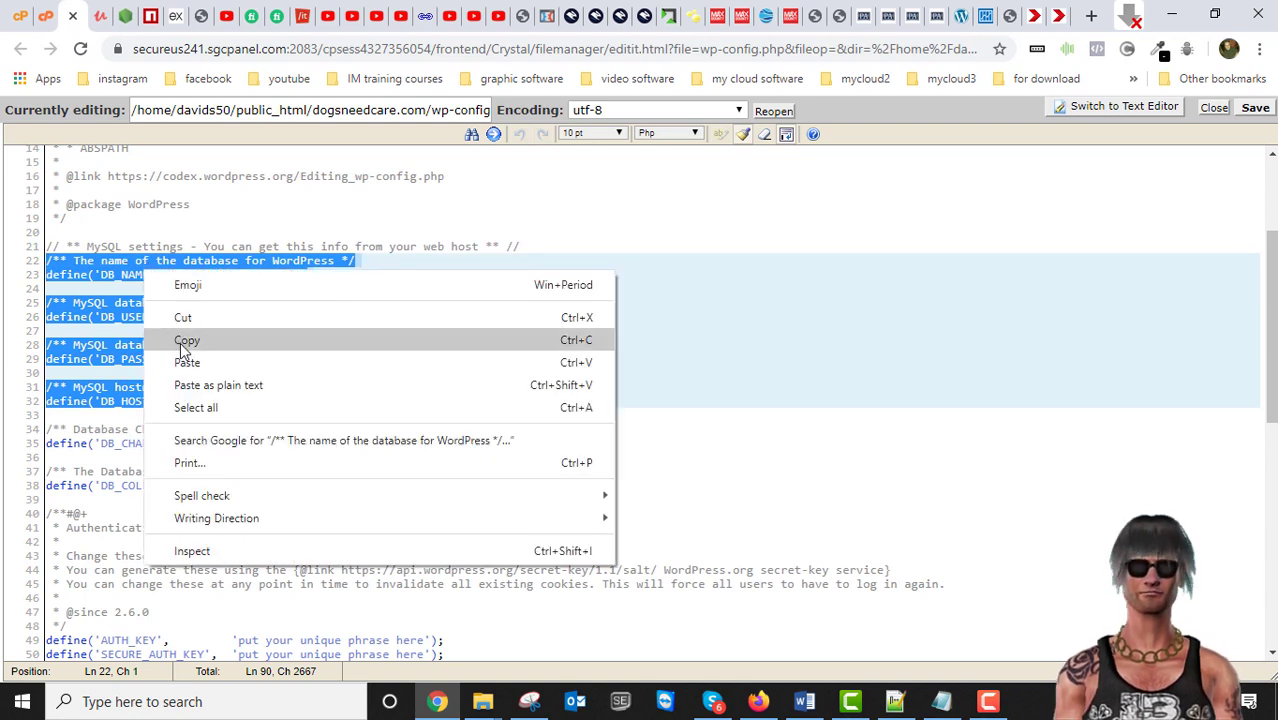
click(184, 343)
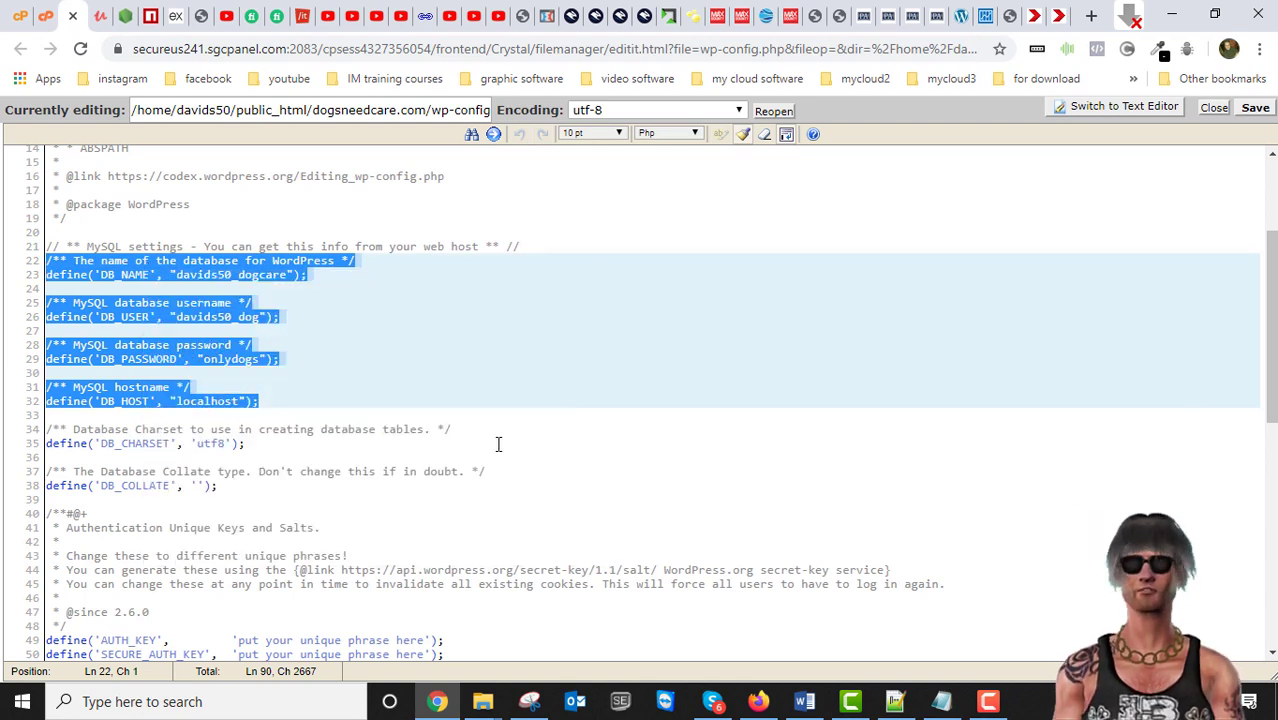
click(941, 701)
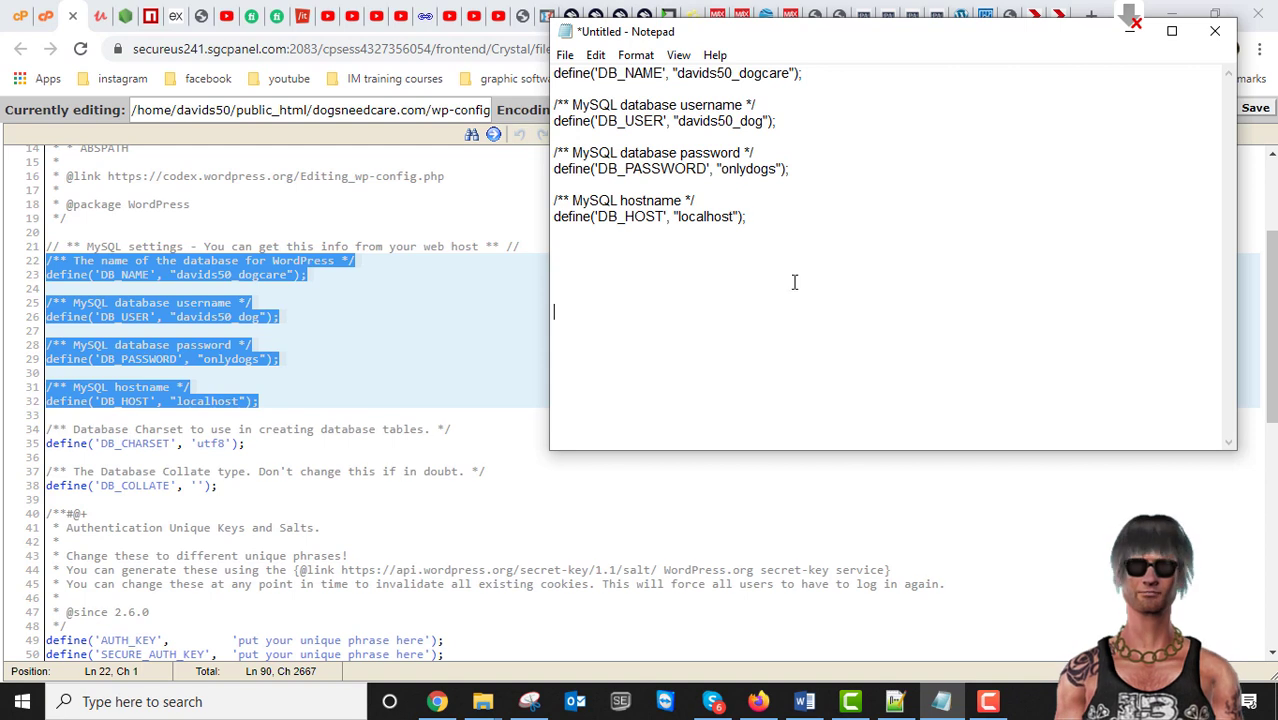
Step: Paste the MySQL settings into Notepad and delete the duplicate block and blank lines
key(ctrl+v)
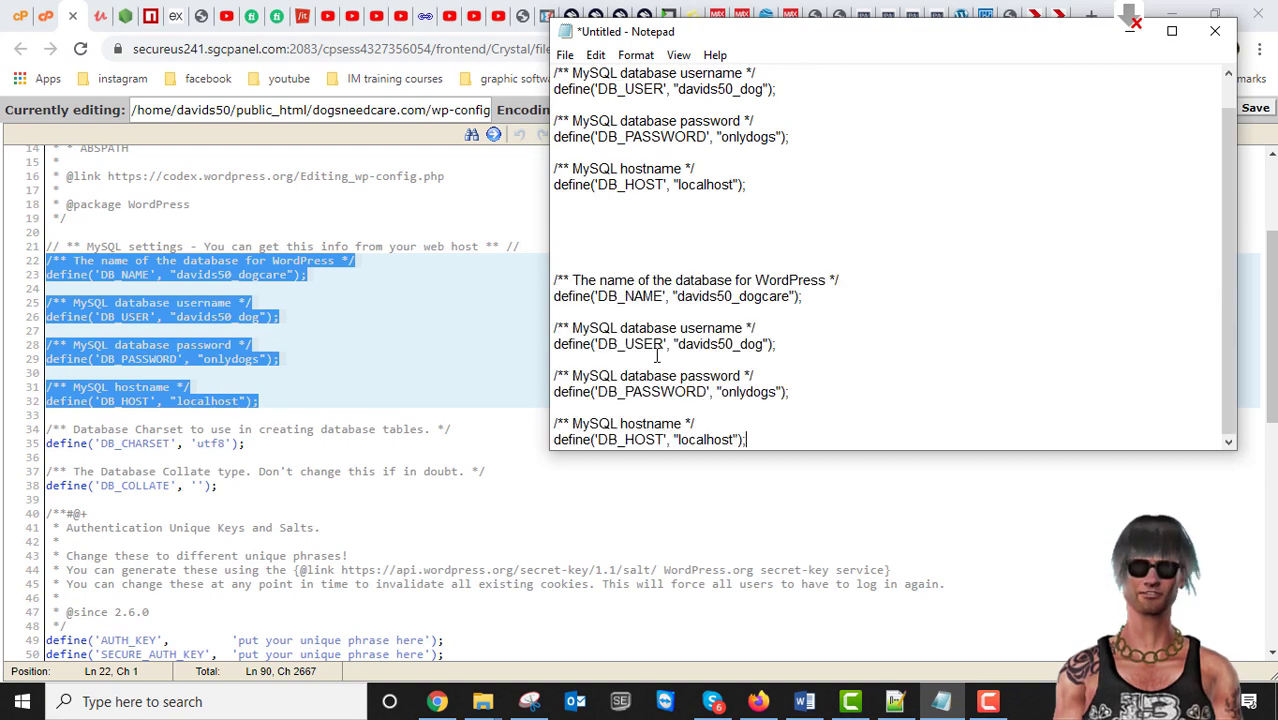
drag(762, 191, 556, 62)
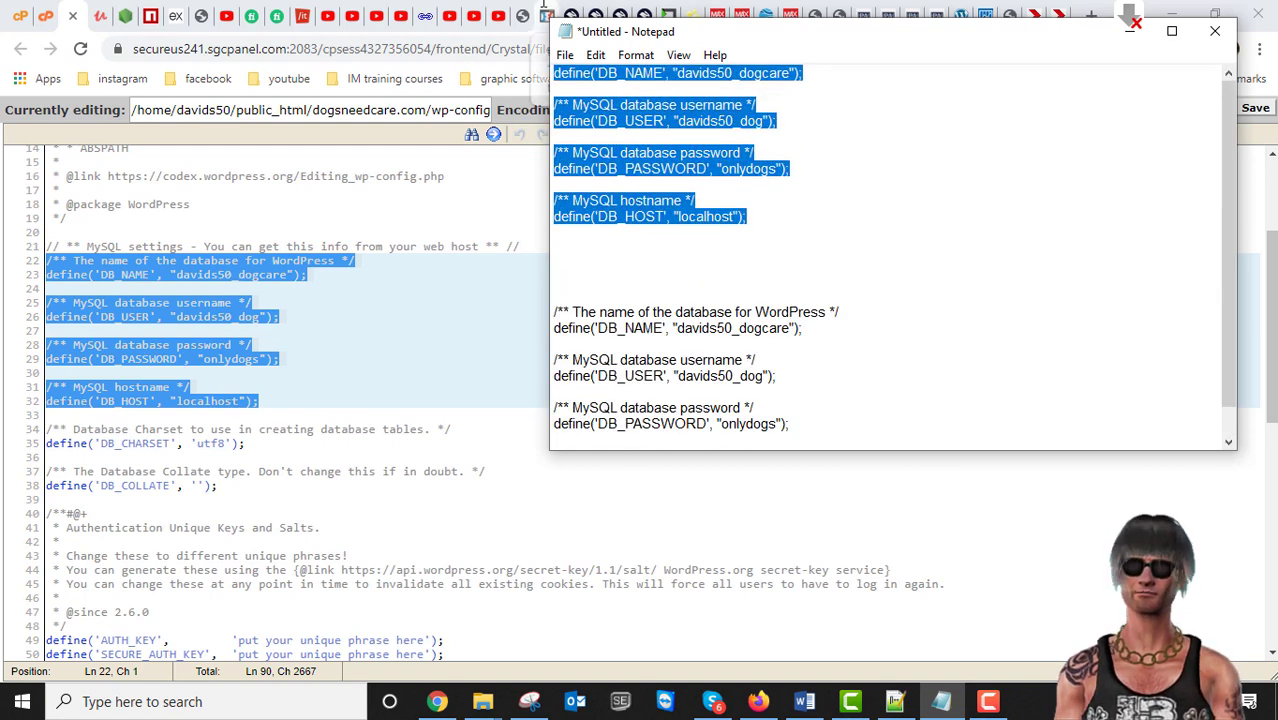
key(BackSpace)
key(Delete)
key(Delete)
key(Delete)
key(Delete)
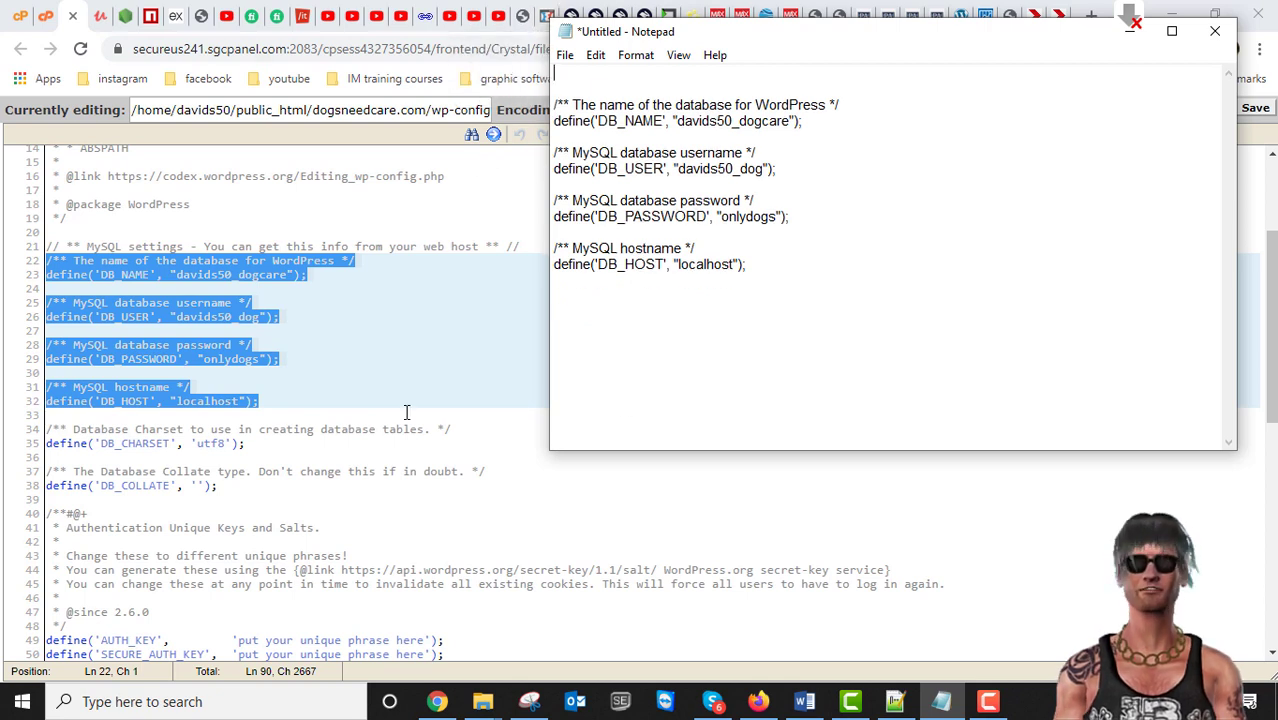
Step: Copy the $table_prefix = 'wp_'; line from wp-config.php into the Notepad notes
scroll(182, 375, down, 11)
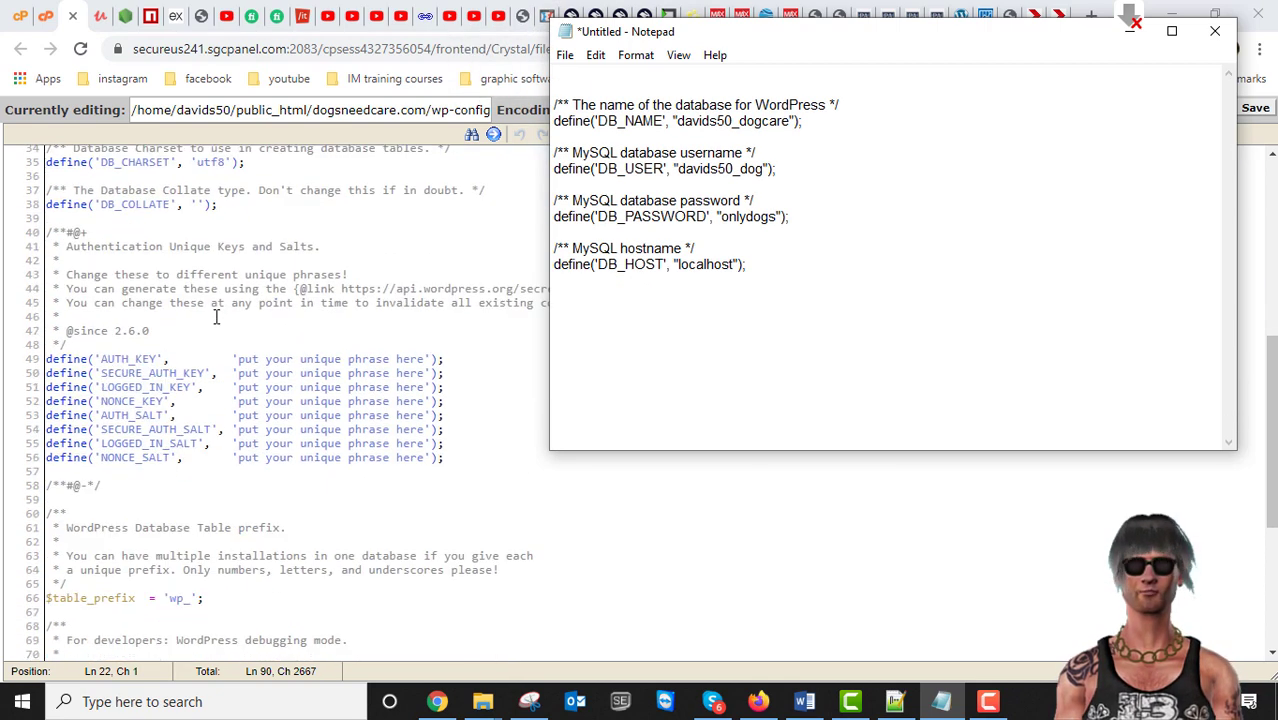
scroll(218, 319, down, 2)
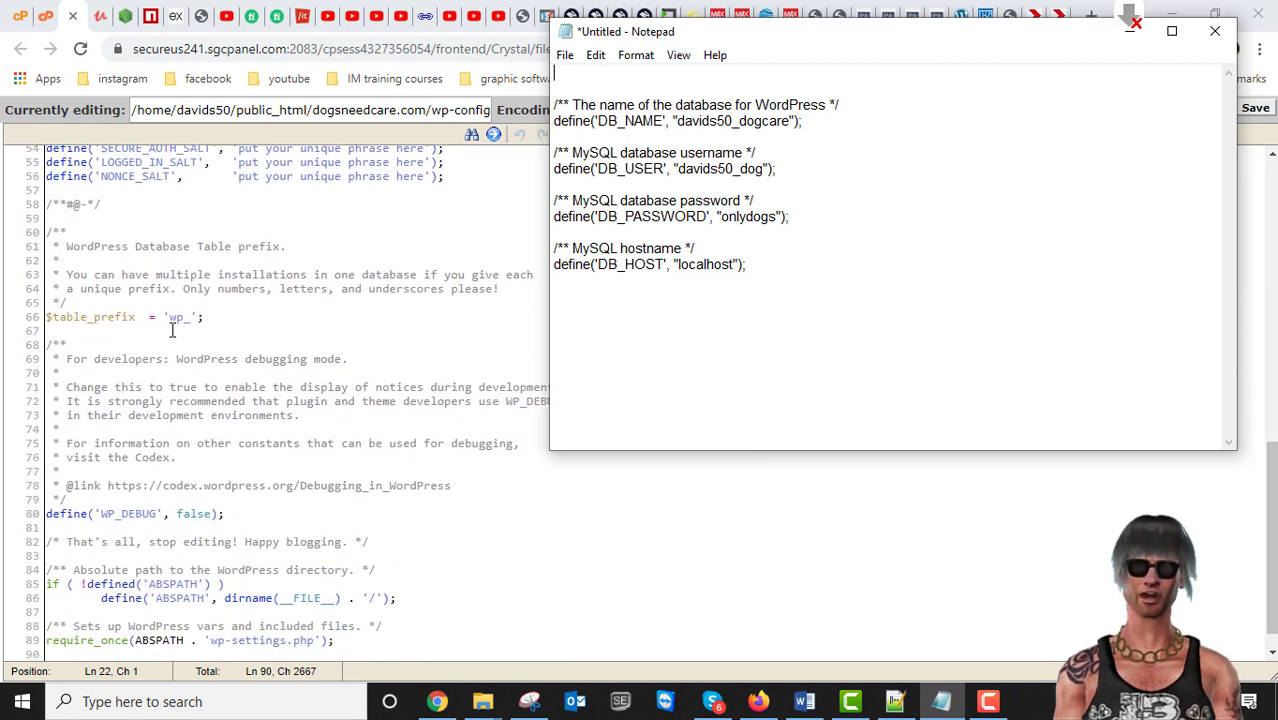
scroll(214, 318, down, 1)
drag(225, 287, 12, 298)
right_click(71, 289)
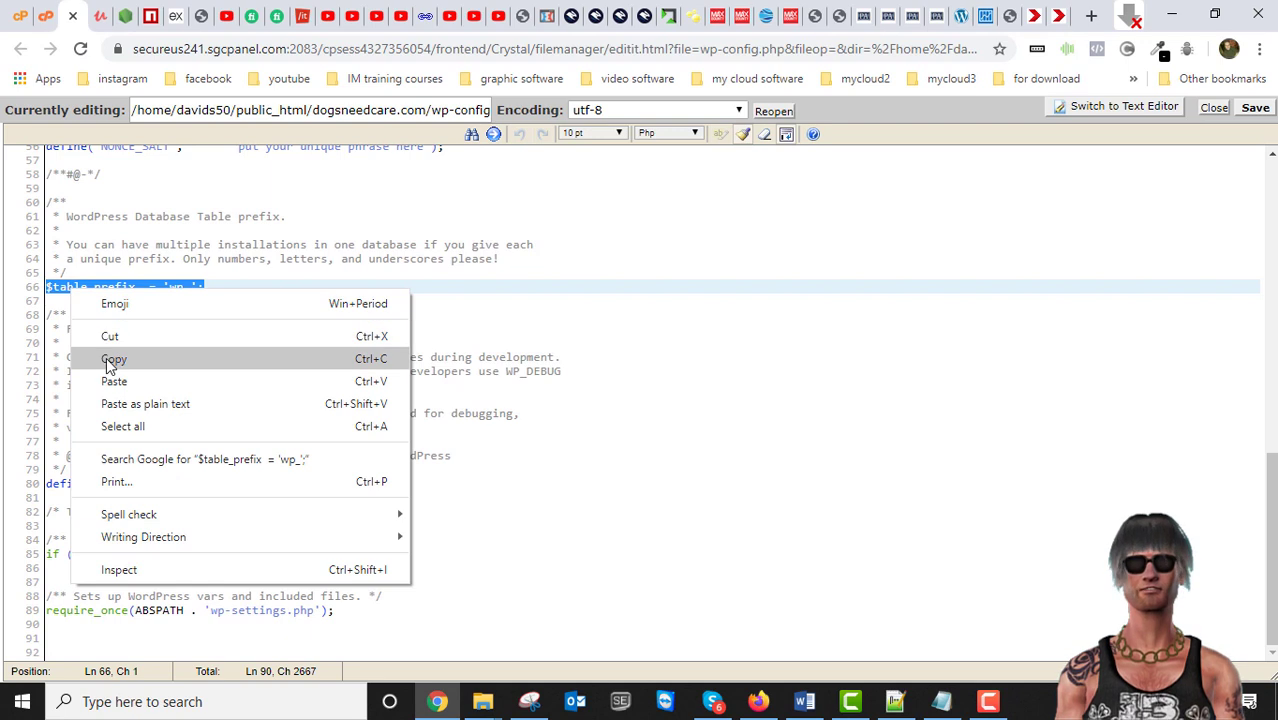
click(108, 362)
click(945, 705)
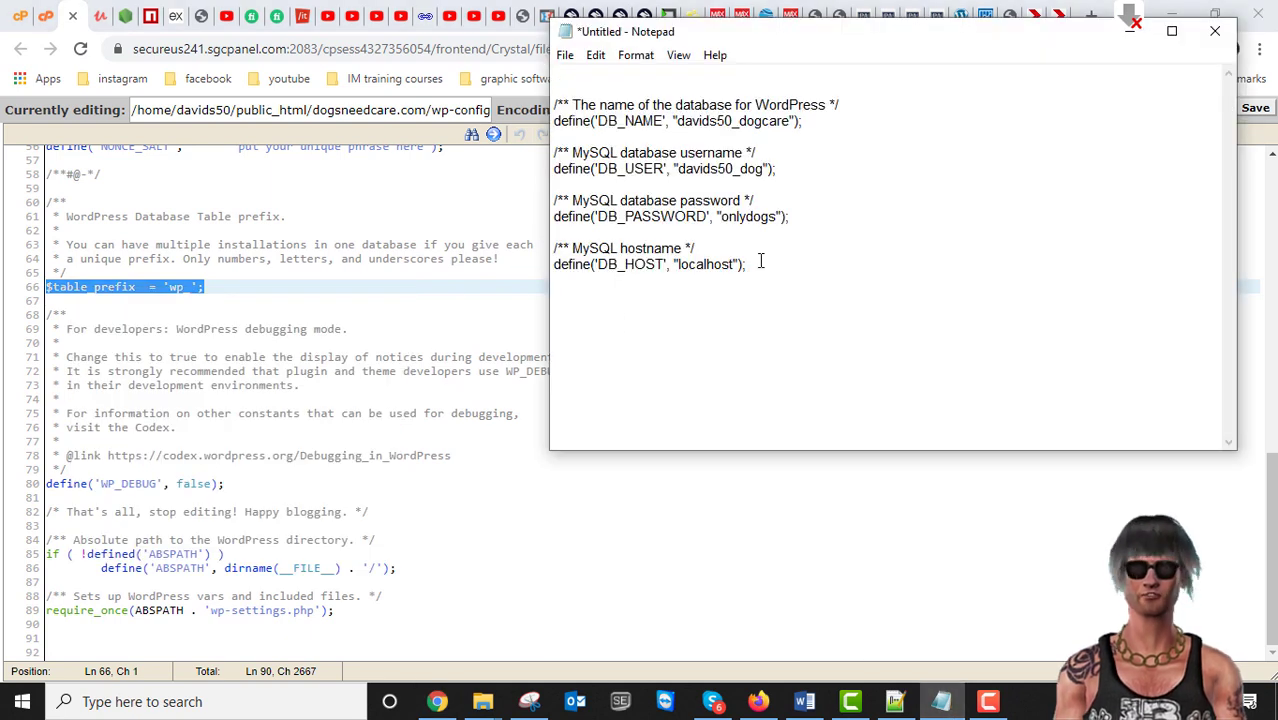
key(ctrl+v)
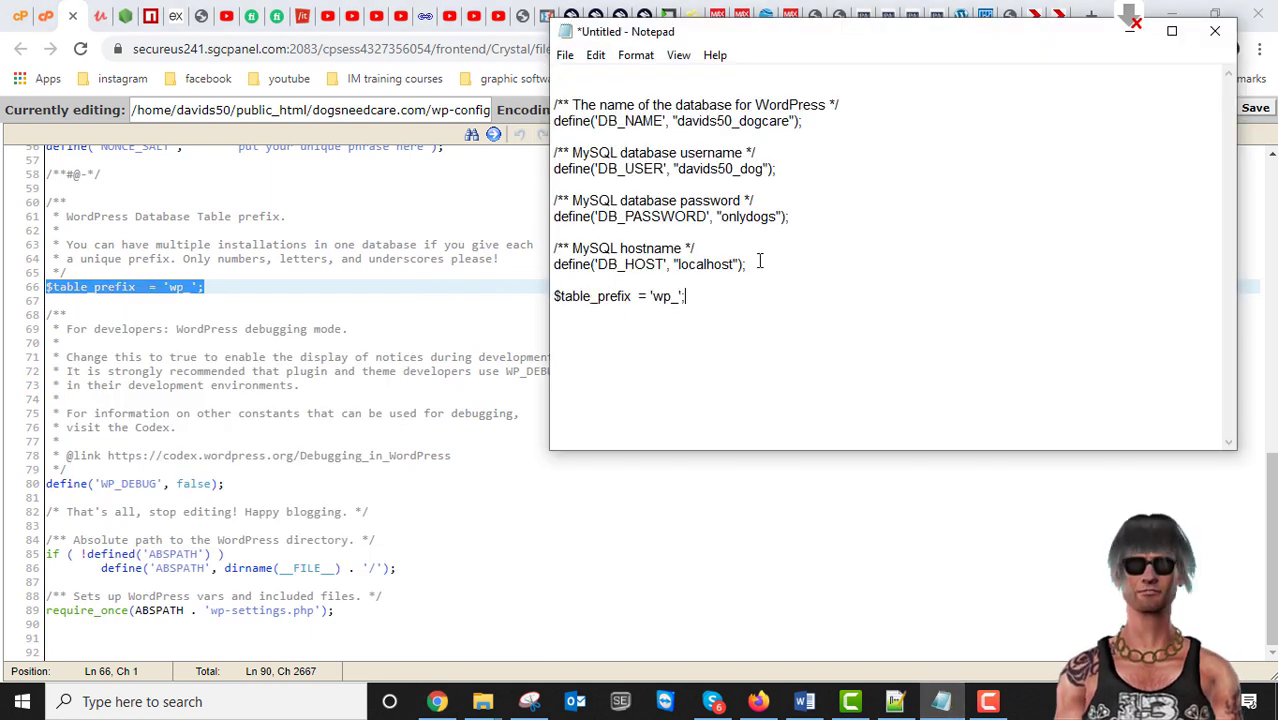
click(1131, 31)
scroll(490, 341, up, 5)
scroll(485, 342, up, 5)
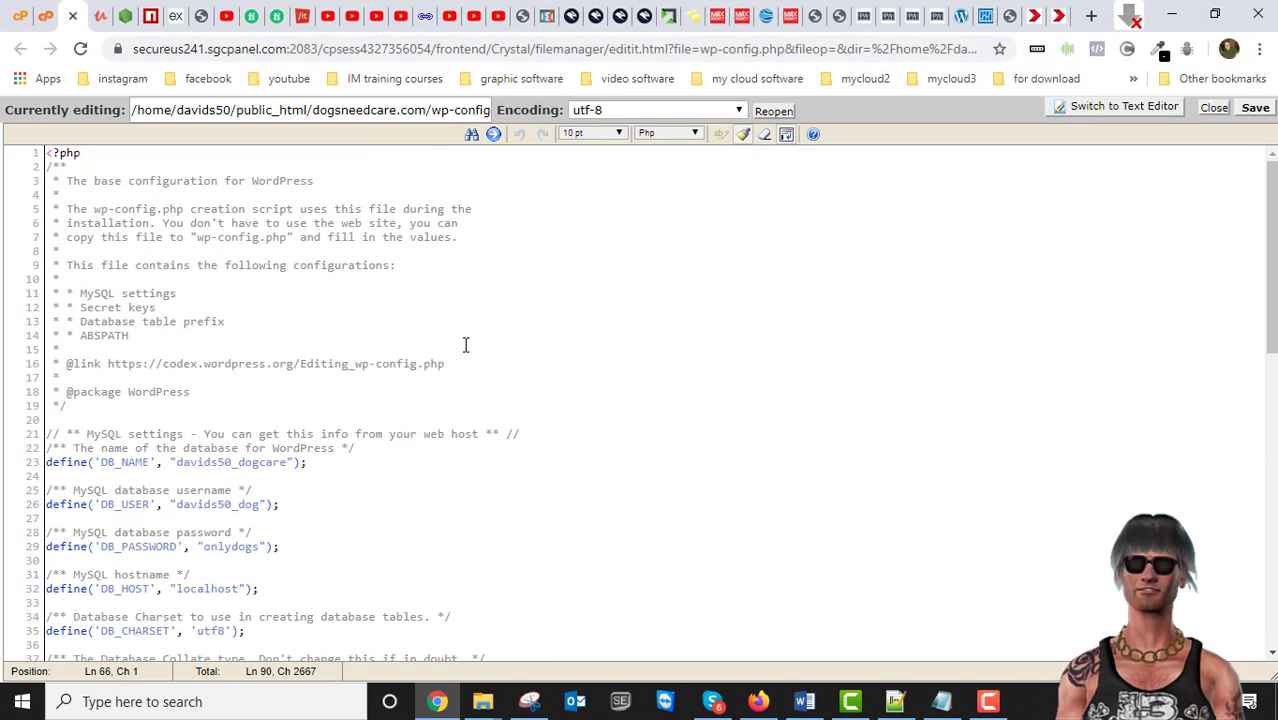
scroll(397, 374, down, 10)
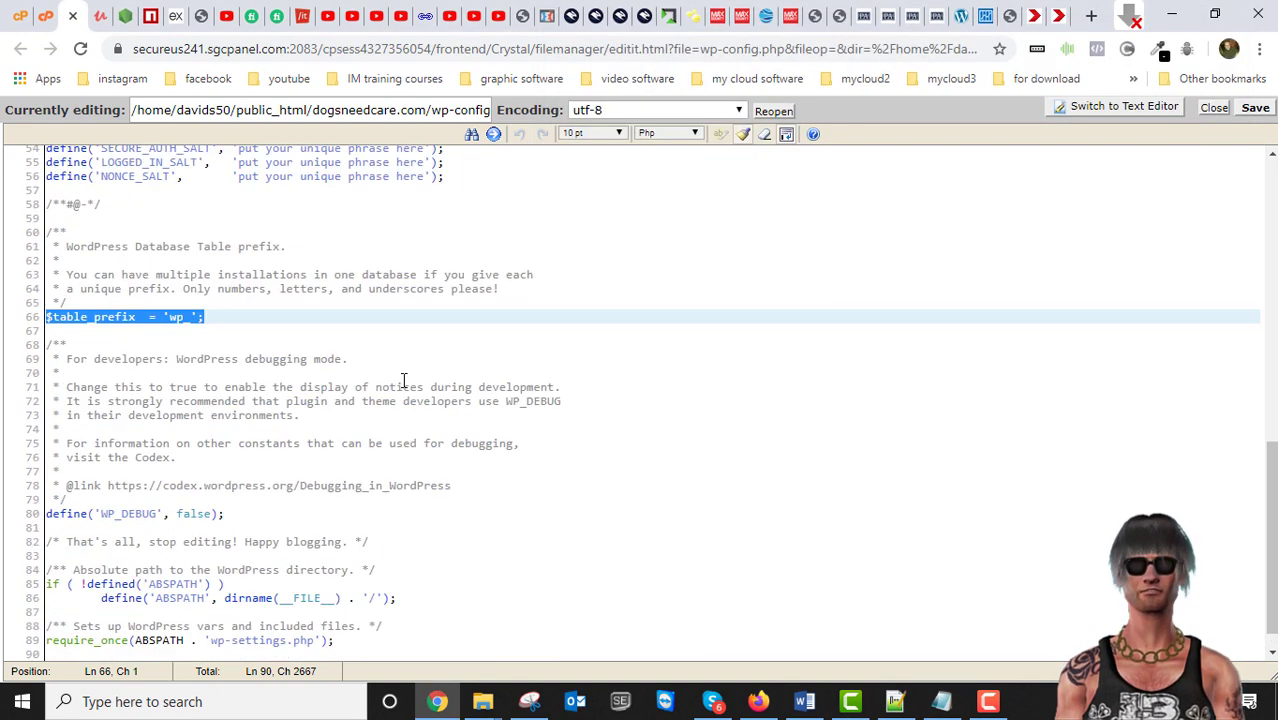
scroll(385, 462, up, 8)
scroll(330, 410, down, 2)
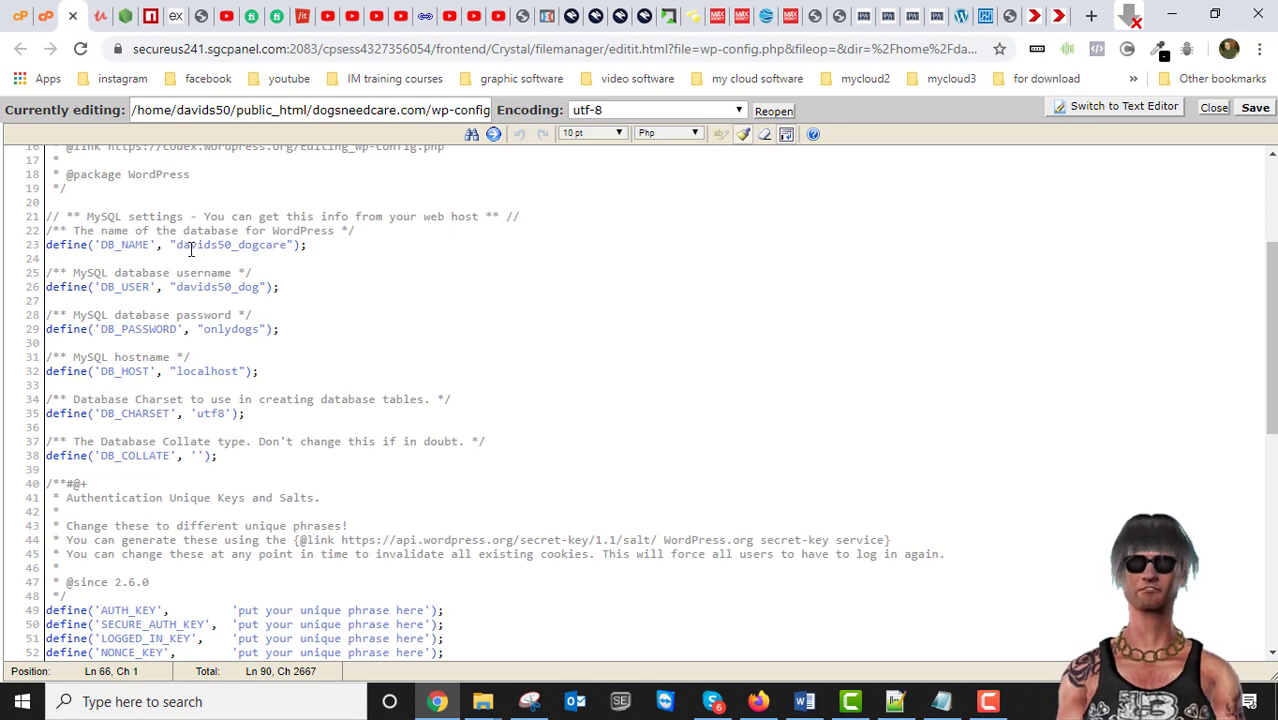
scroll(494, 336, up, 3)
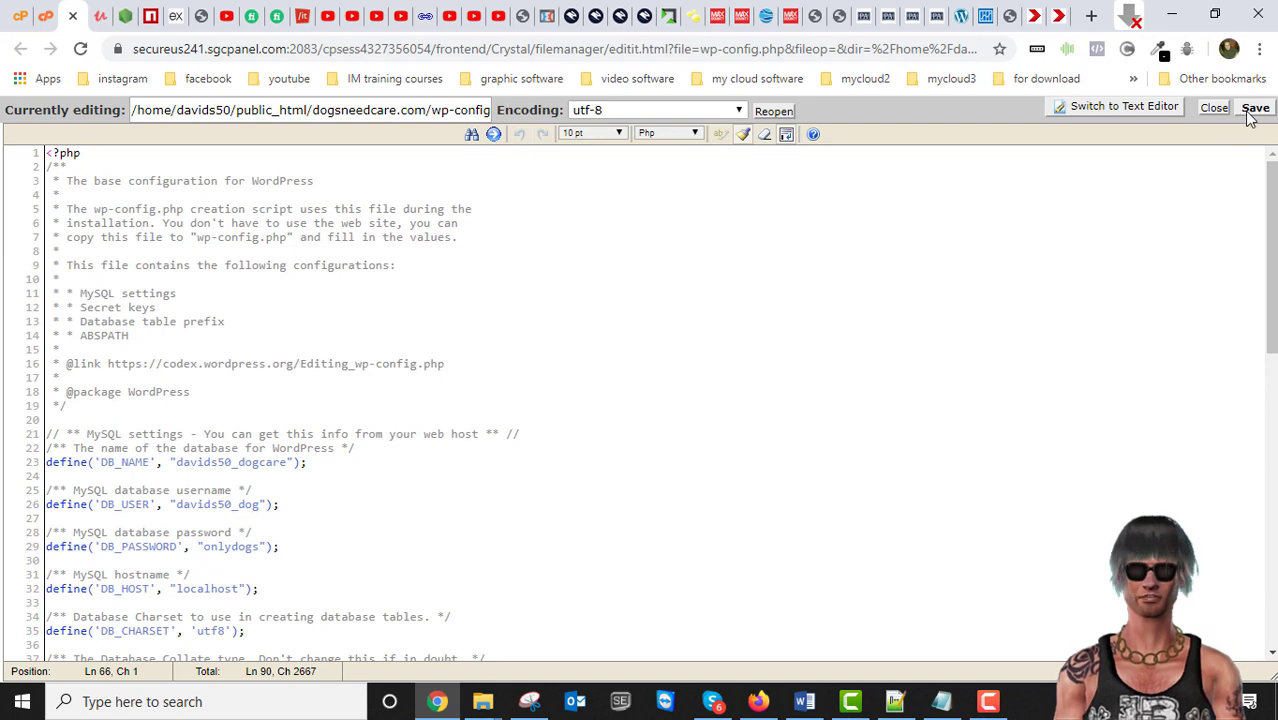
Step: Close the wp-config.php editor and download wp-config.php from the listing
click(1213, 109)
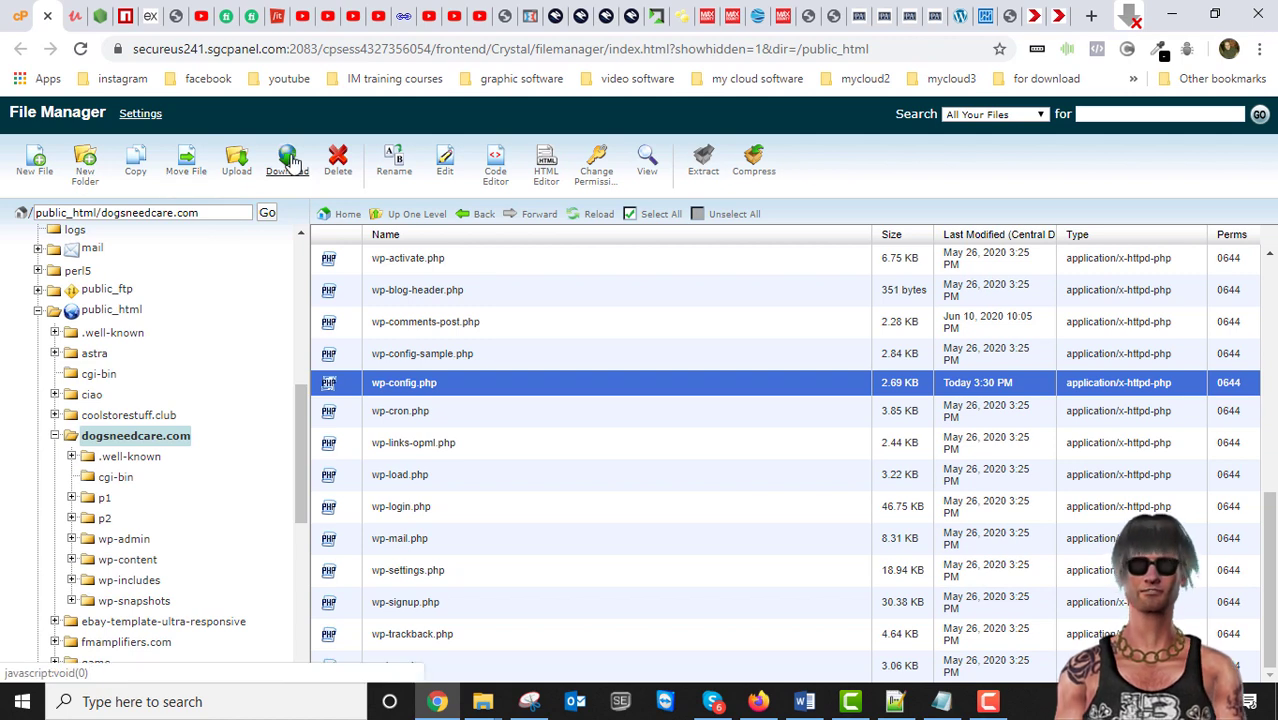
click(290, 162)
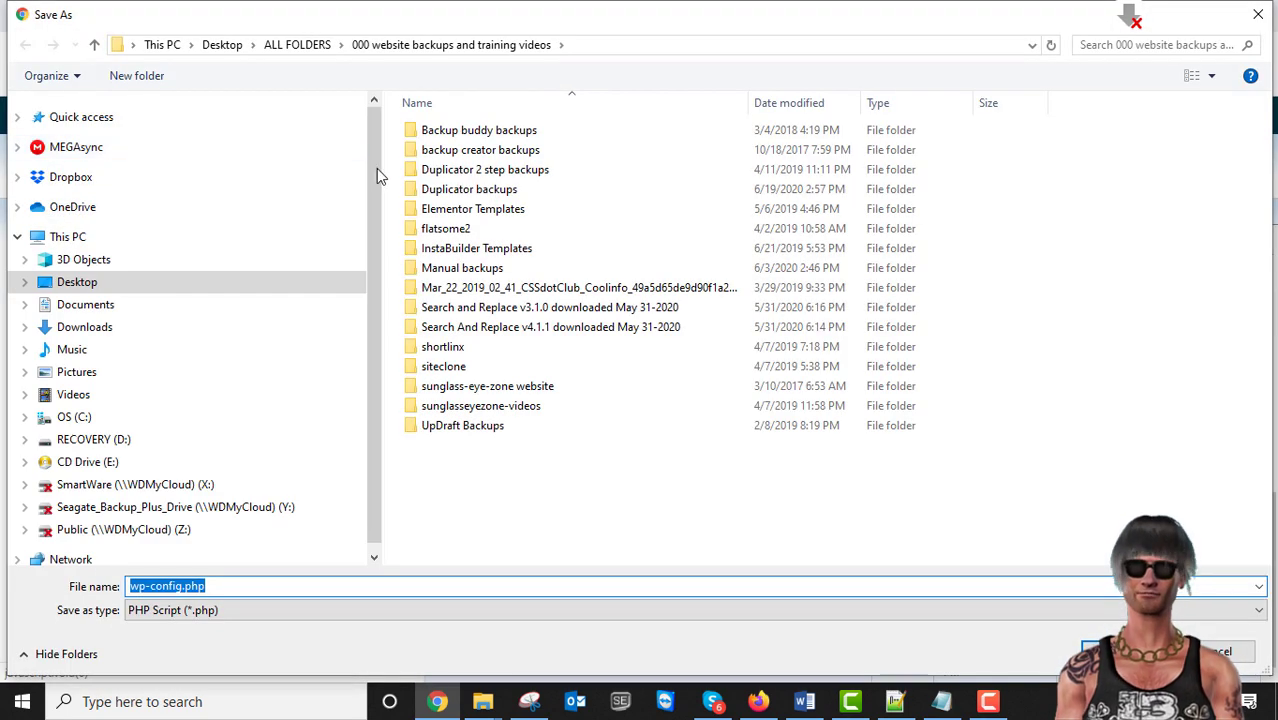
Step: Save wp-config.php into the Duplicator backups\dogsneedcare folder
click(429, 192)
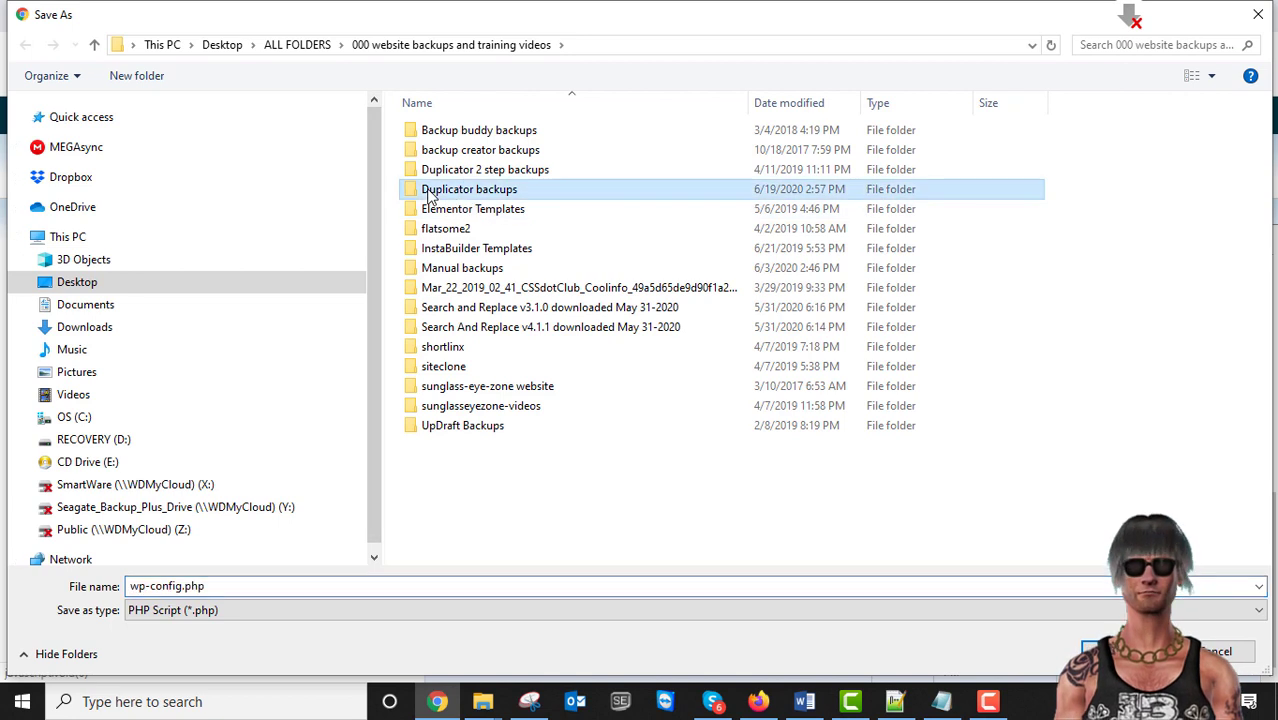
double_click(429, 192)
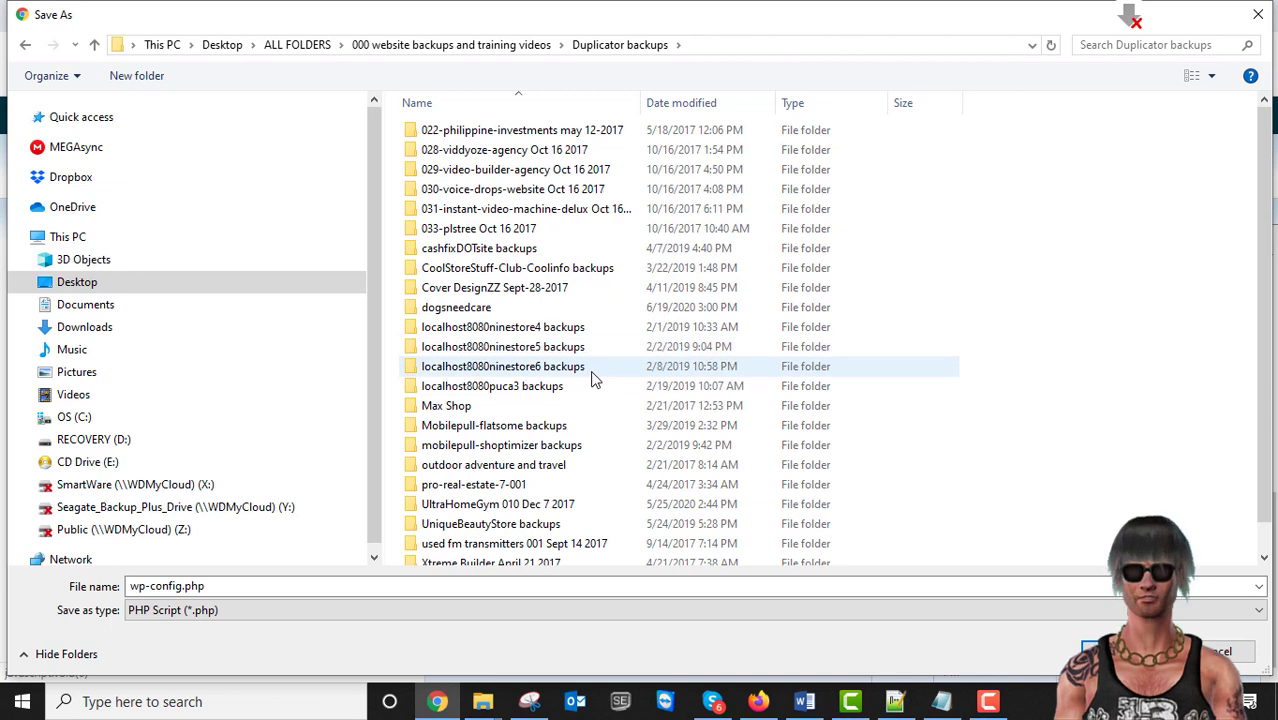
scroll(595, 379, down, 1)
scroll(600, 390, up, 1)
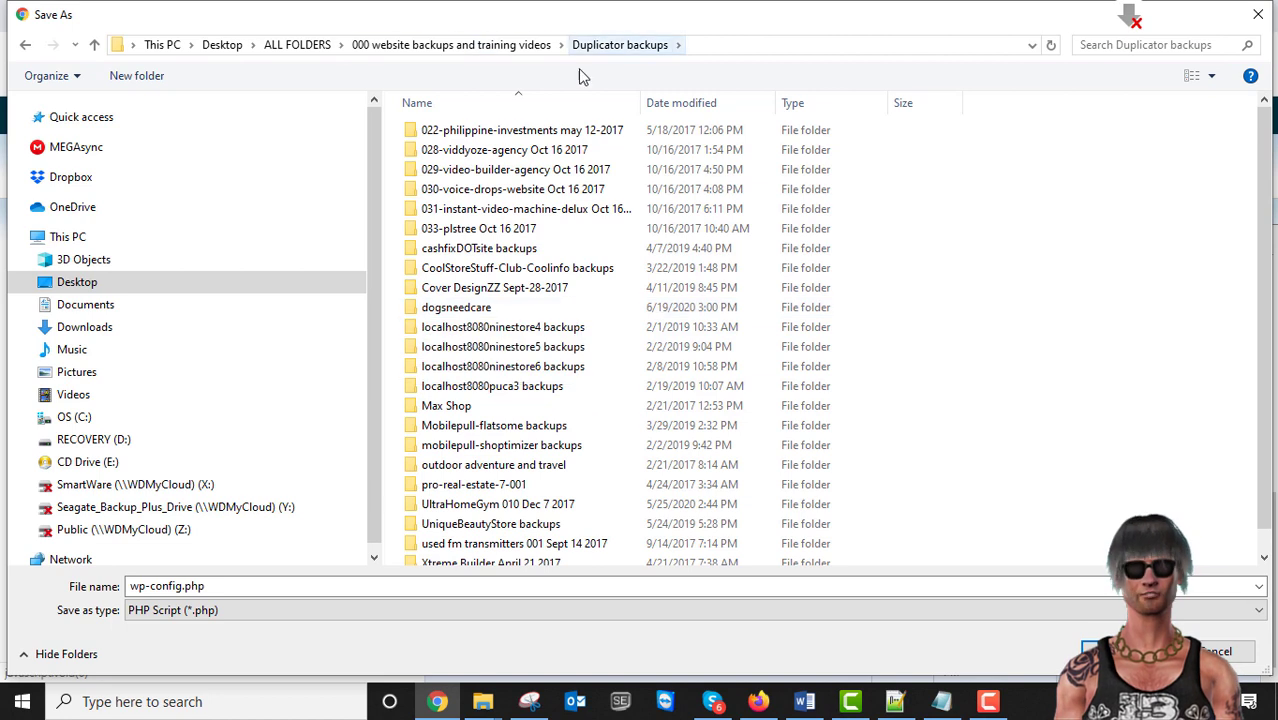
double_click(440, 308)
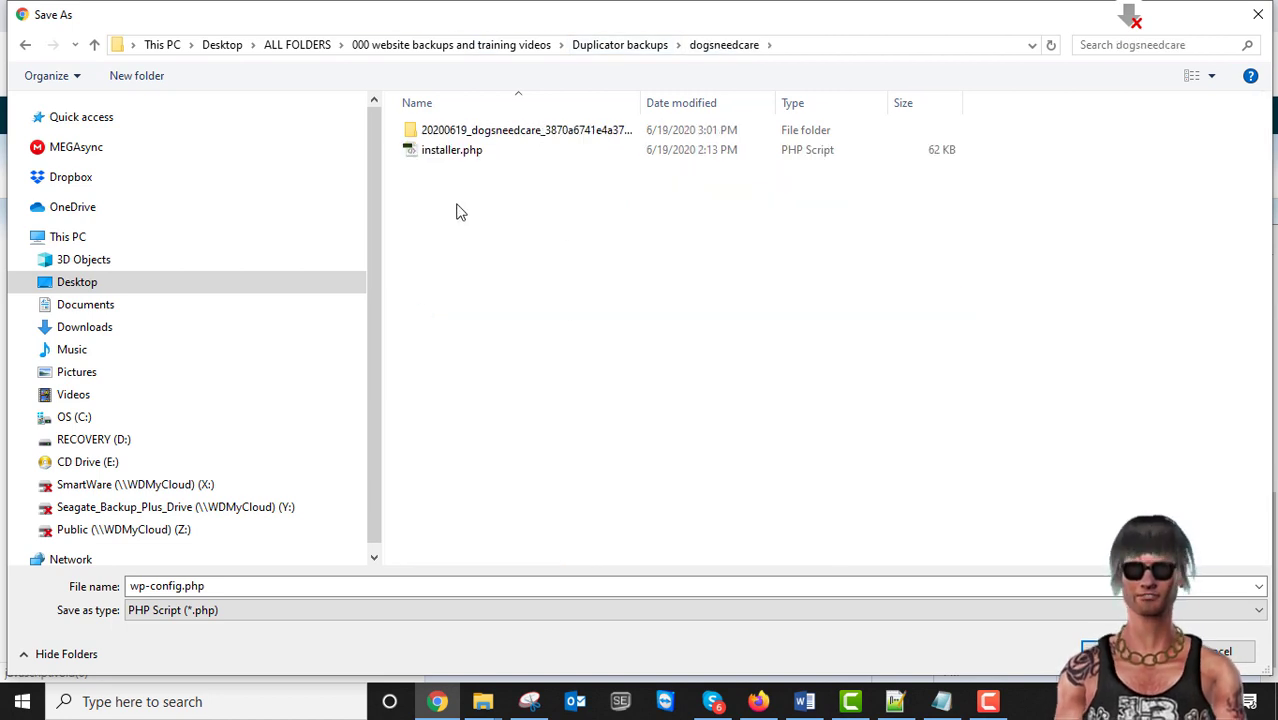
key(Tab)
click(537, 276)
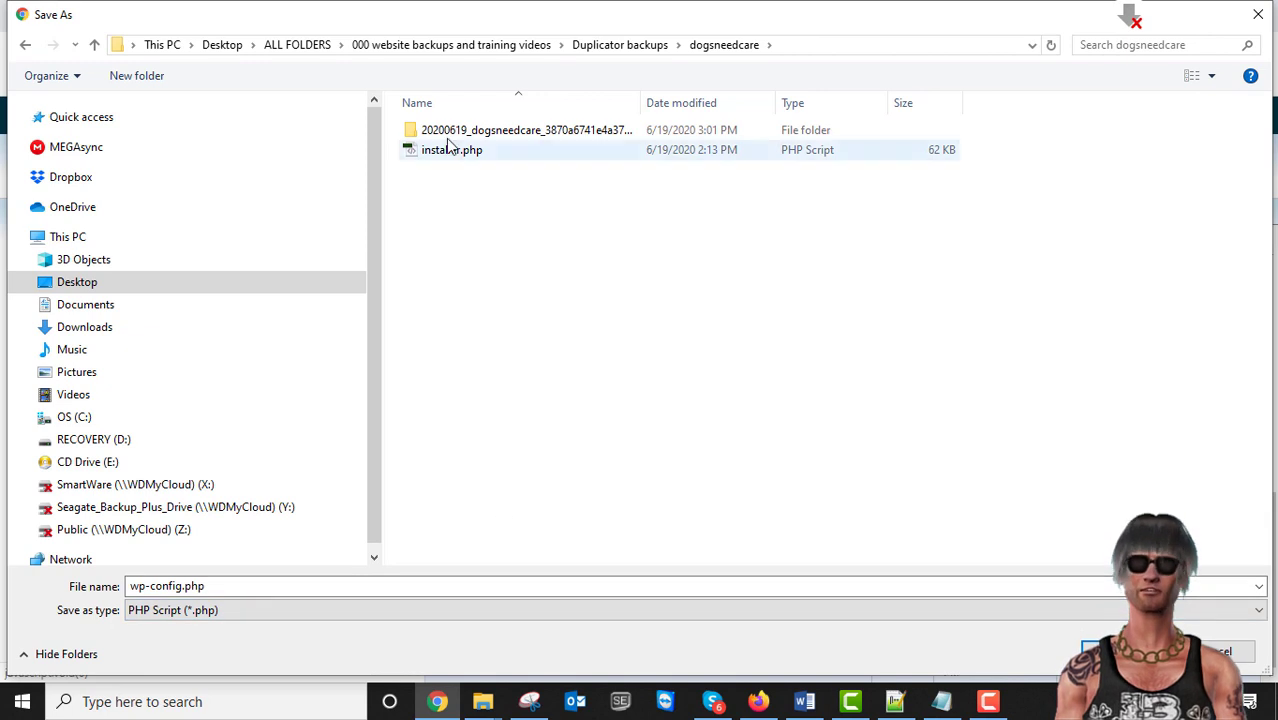
drag(641, 103, 916, 135)
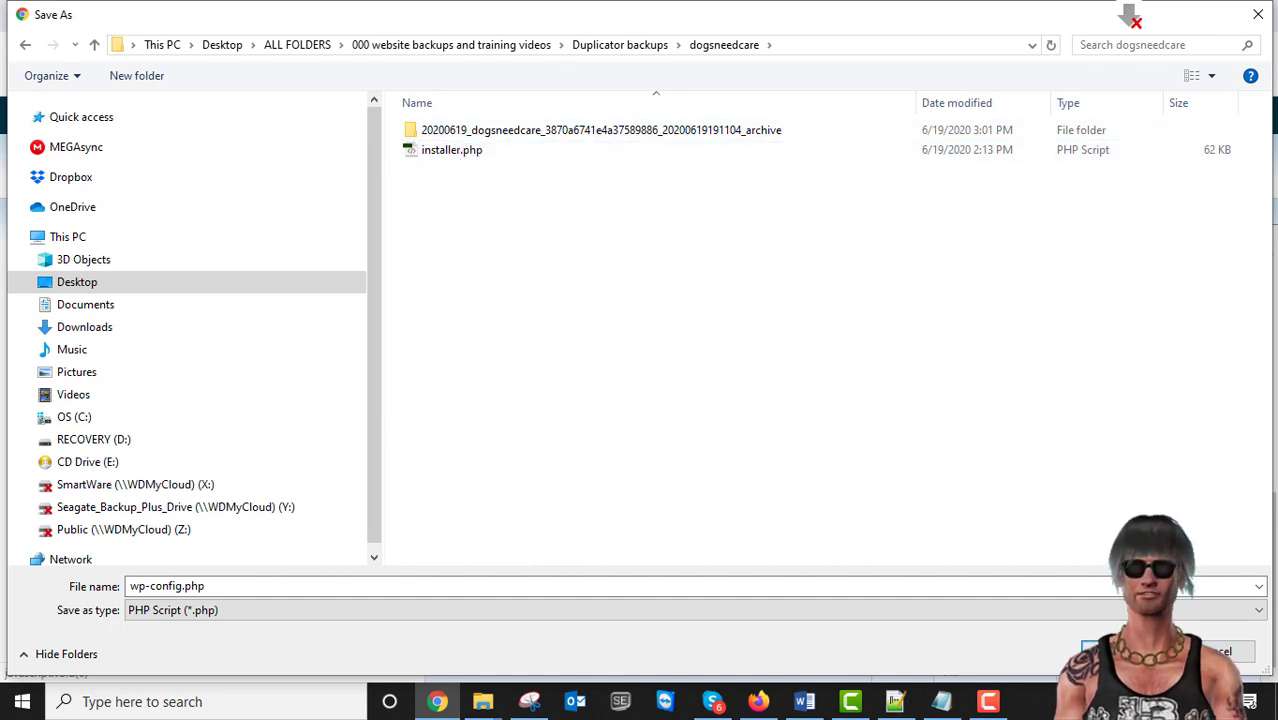
key(Return)
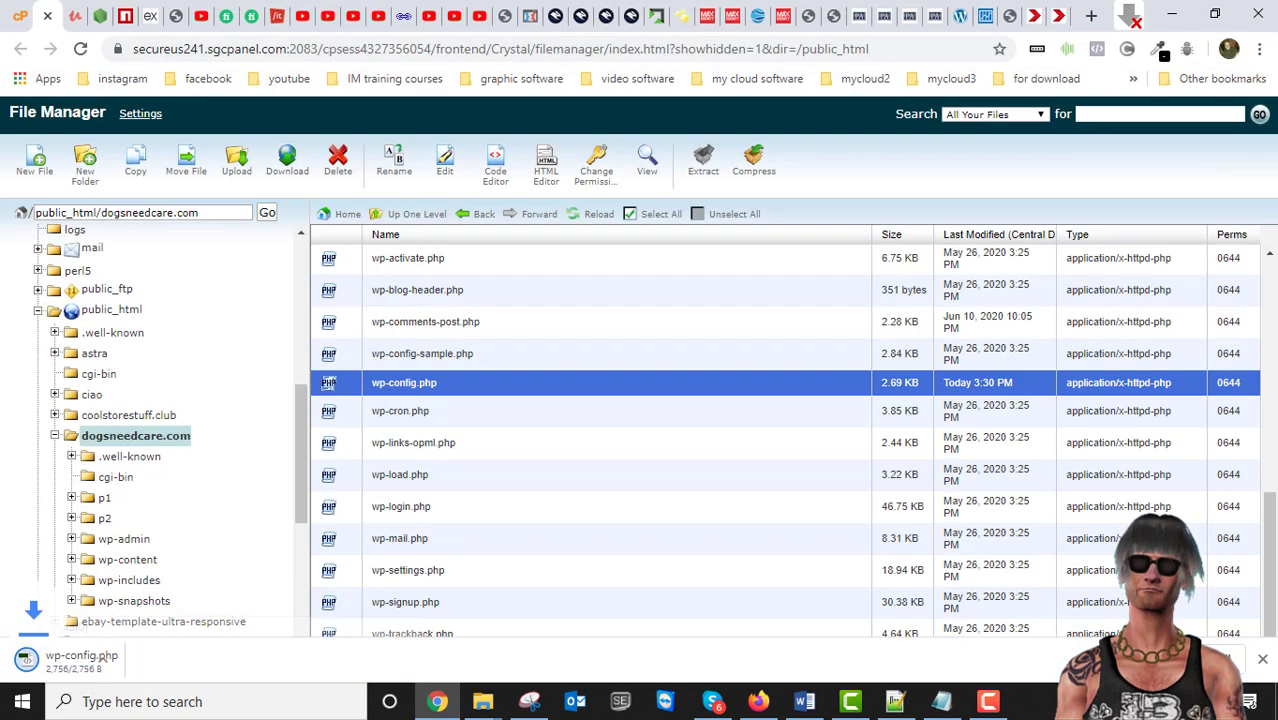
Step: Open the downloaded wp-config.php from Duplicator backups\dogsneedcare in Notepad++
click(480, 705)
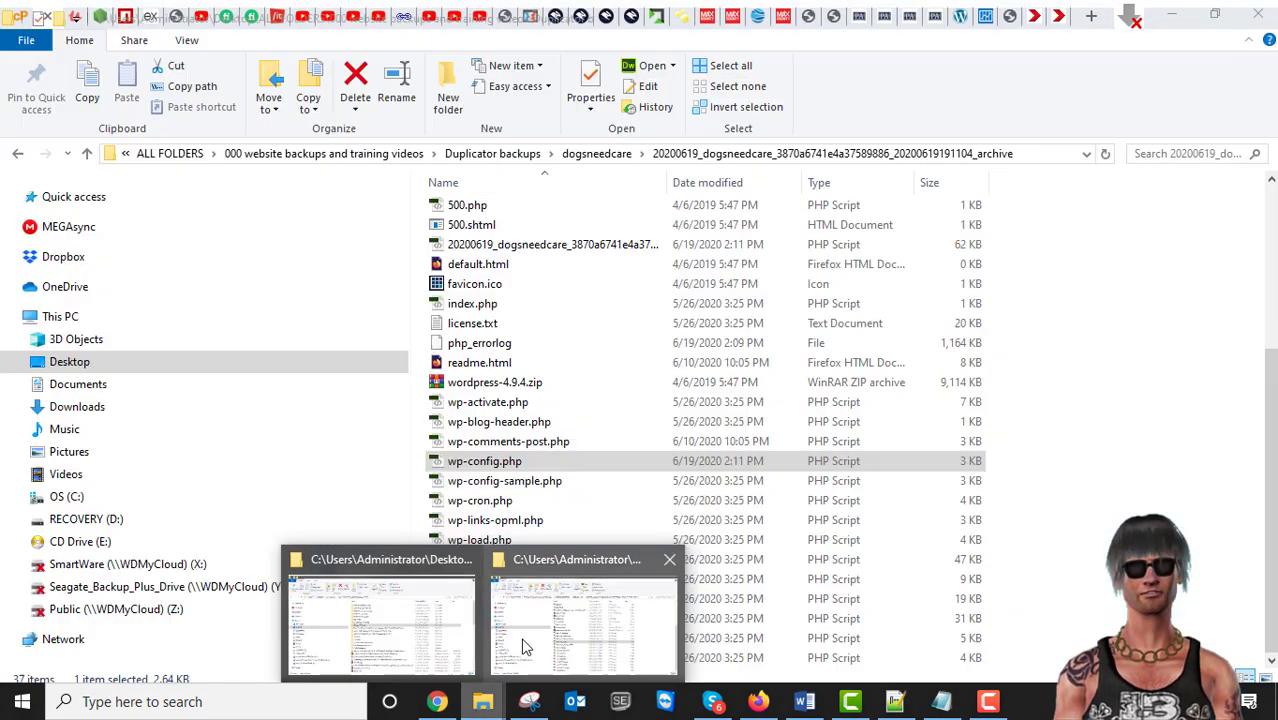
click(580, 625)
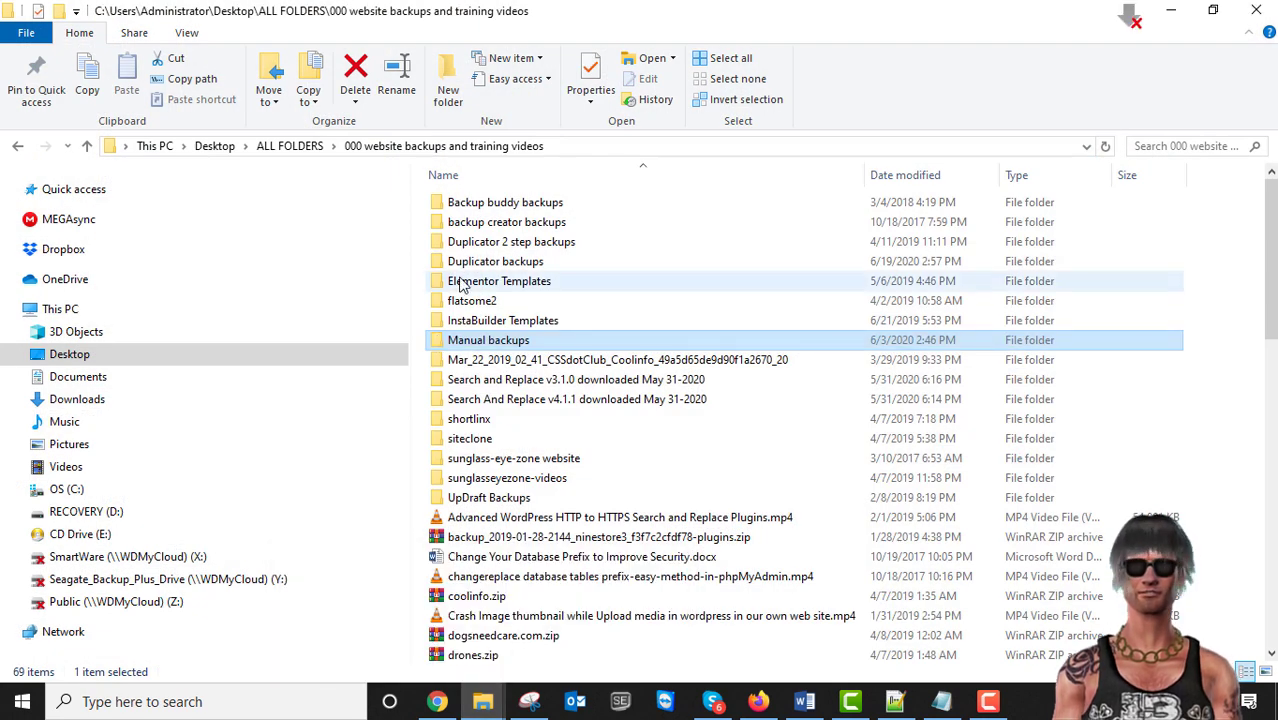
double_click(450, 260)
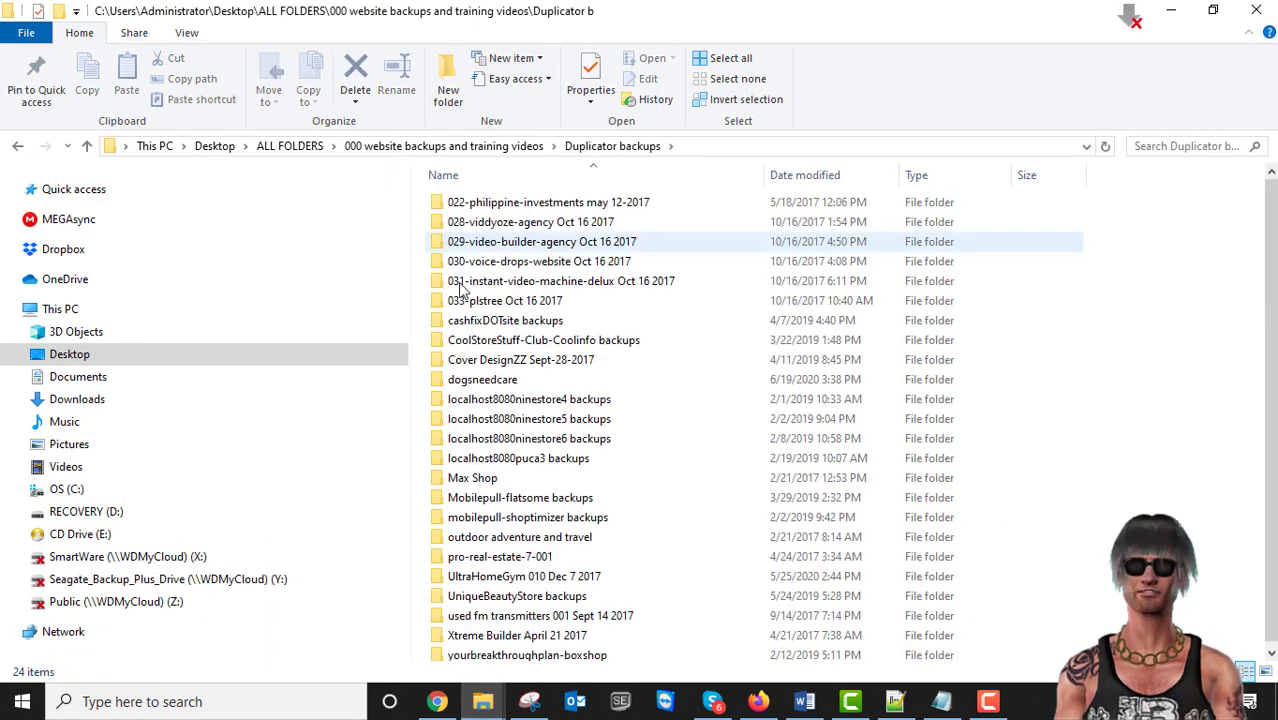
double_click(447, 375)
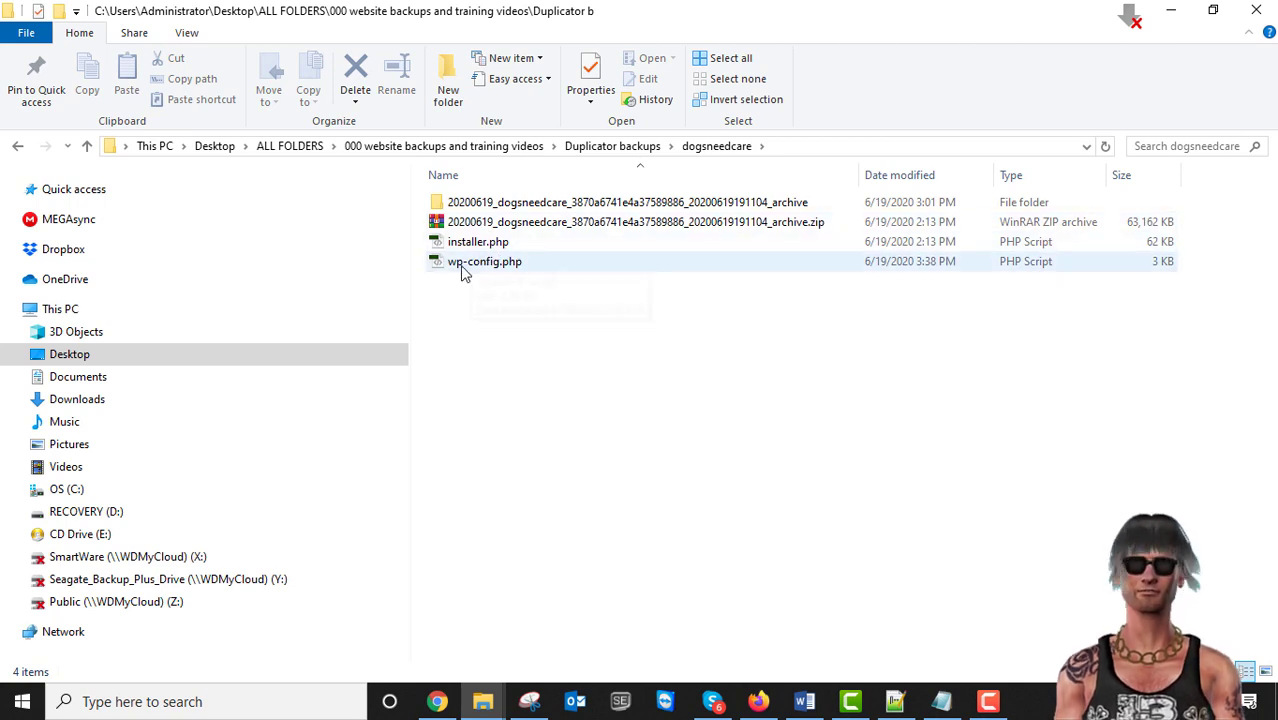
right_click(455, 266)
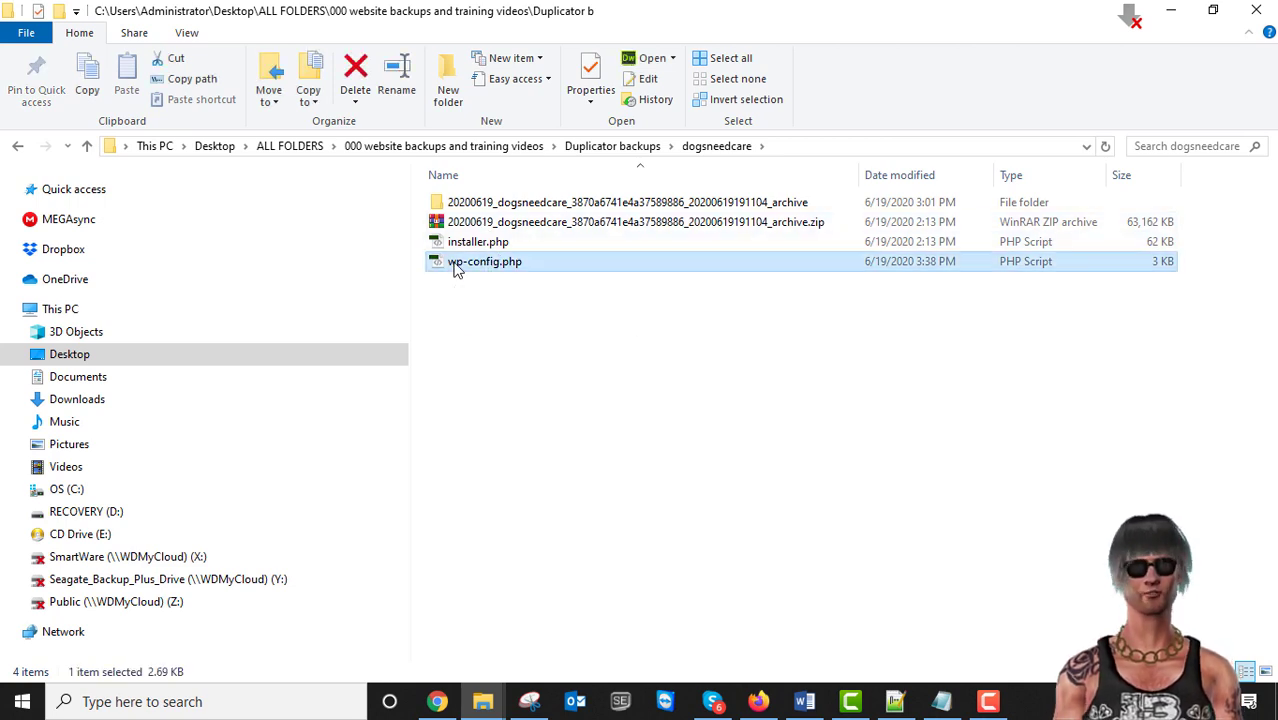
click(496, 258)
scroll(417, 374, down, 6)
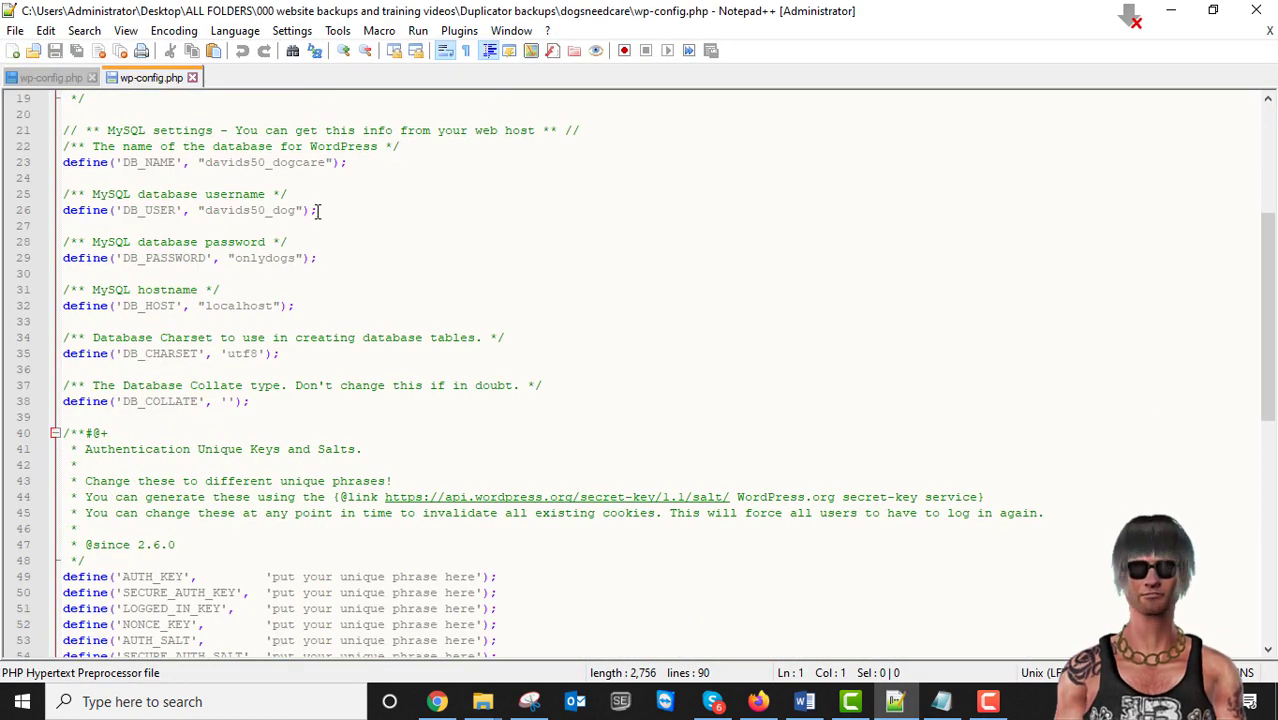
Step: Close wp-config.php in Notepad++ and clear the Explorer file selection
scroll(501, 358, up, 6)
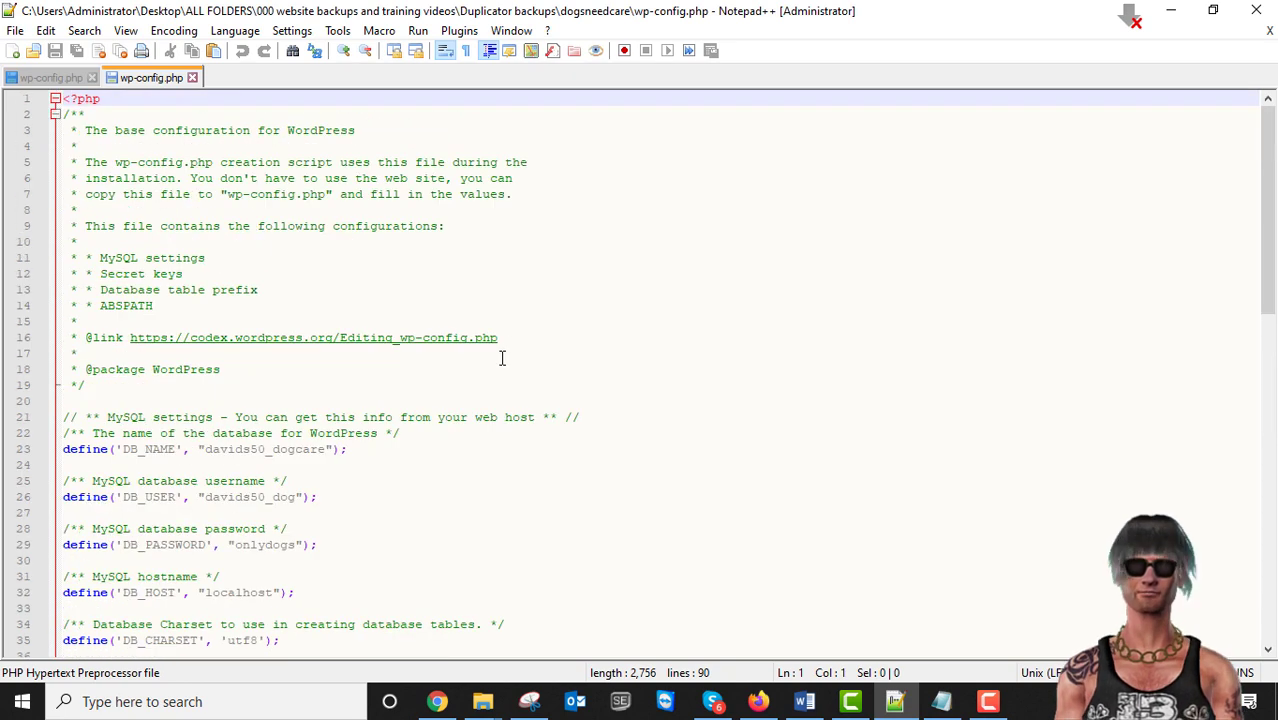
click(1256, 10)
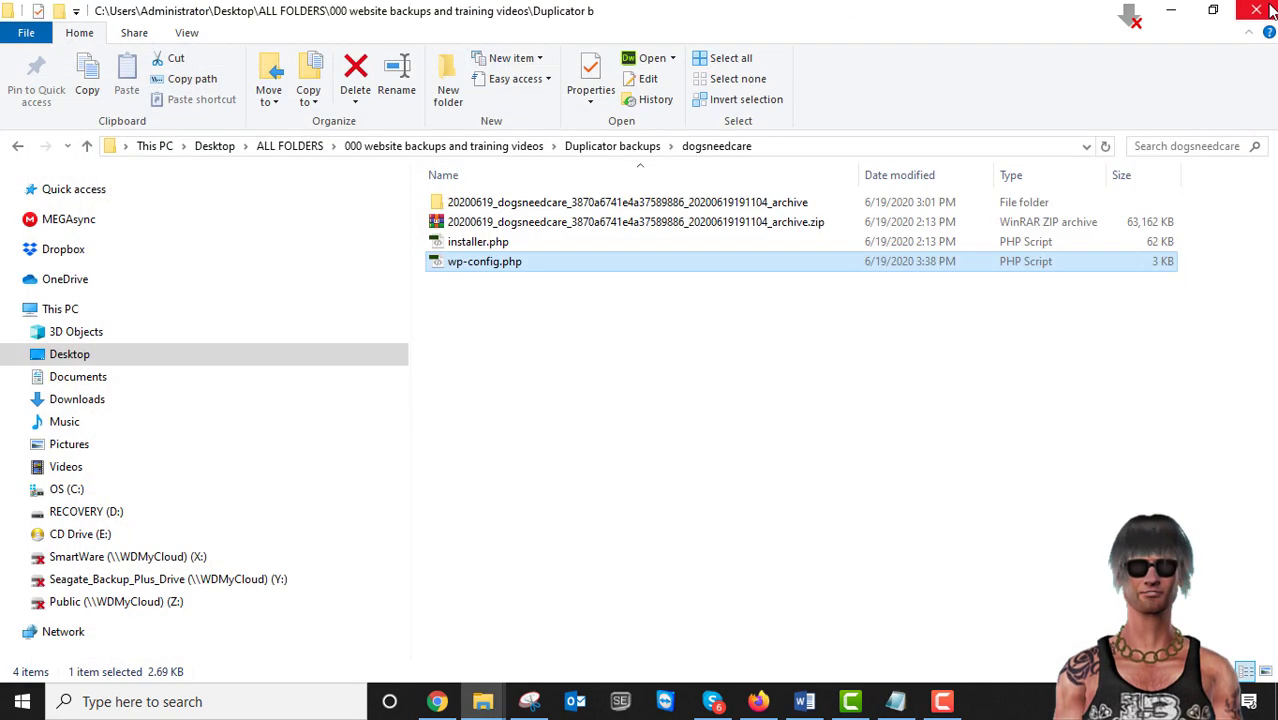
click(600, 425)
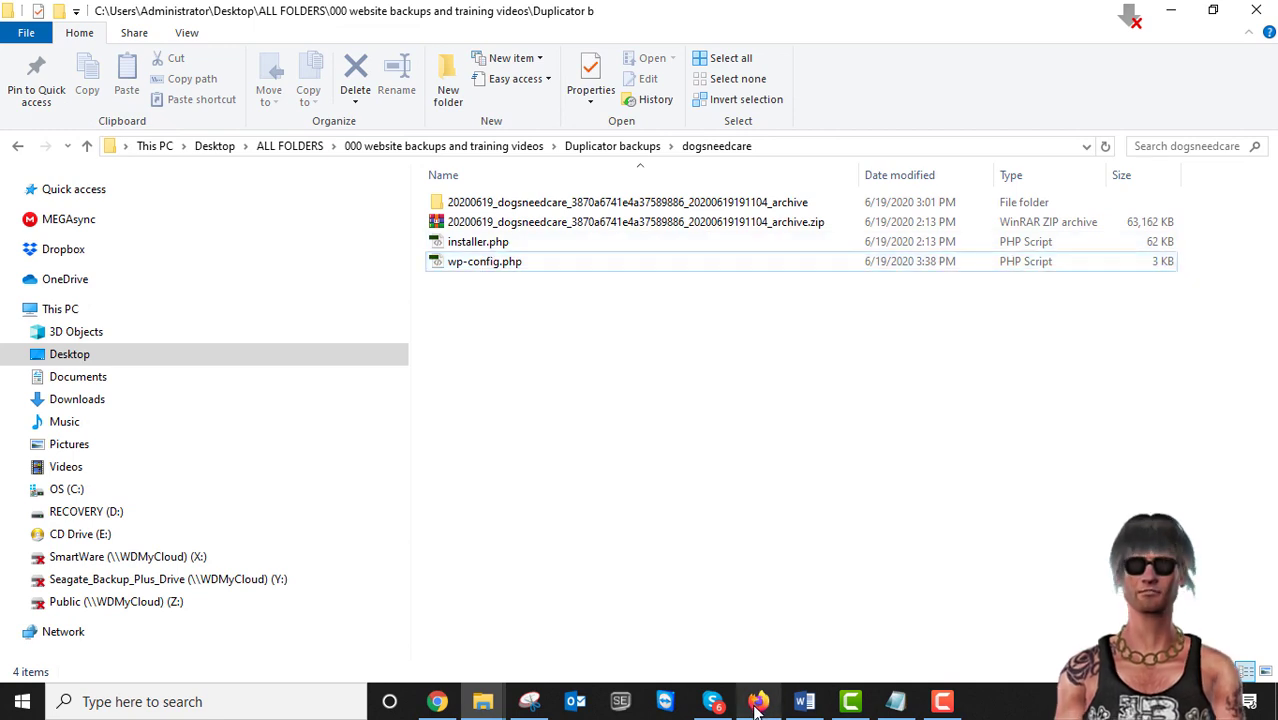
Step: In Chrome, load dogsneedcare.com/wp-admin to reach the WordPress Dashboard
mouse_move(437, 701)
click(485, 600)
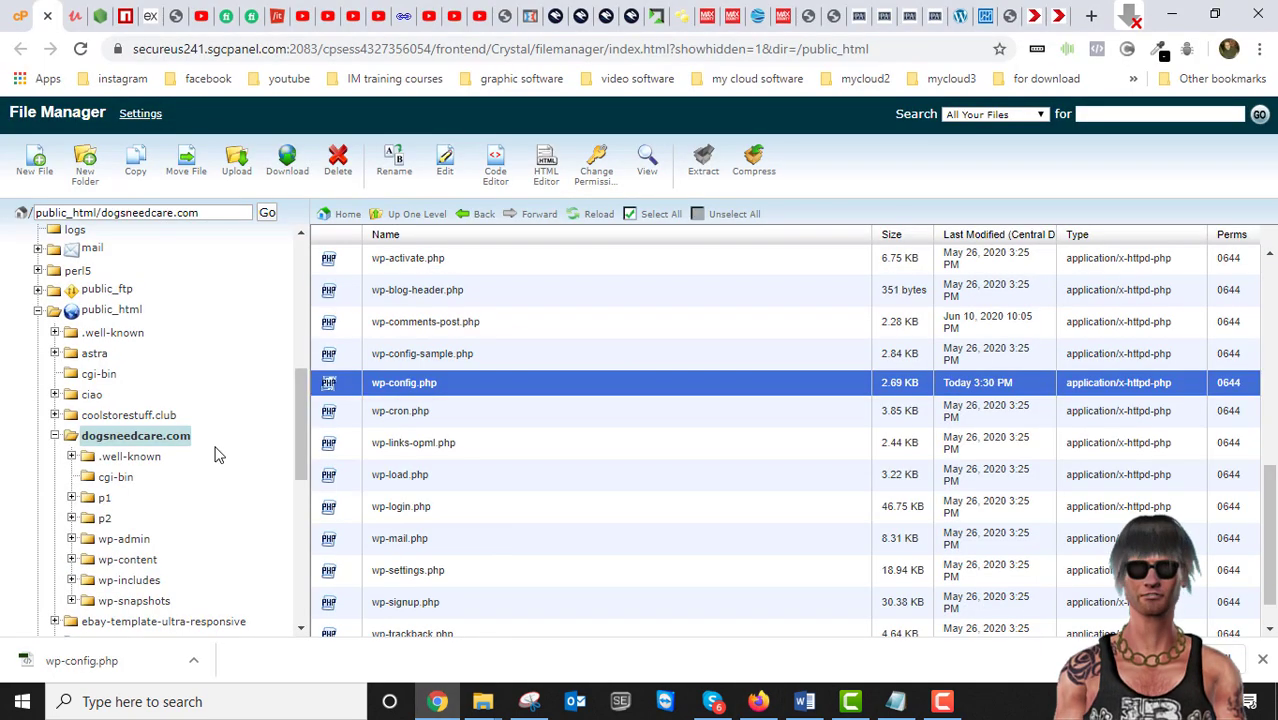
click(1055, 20)
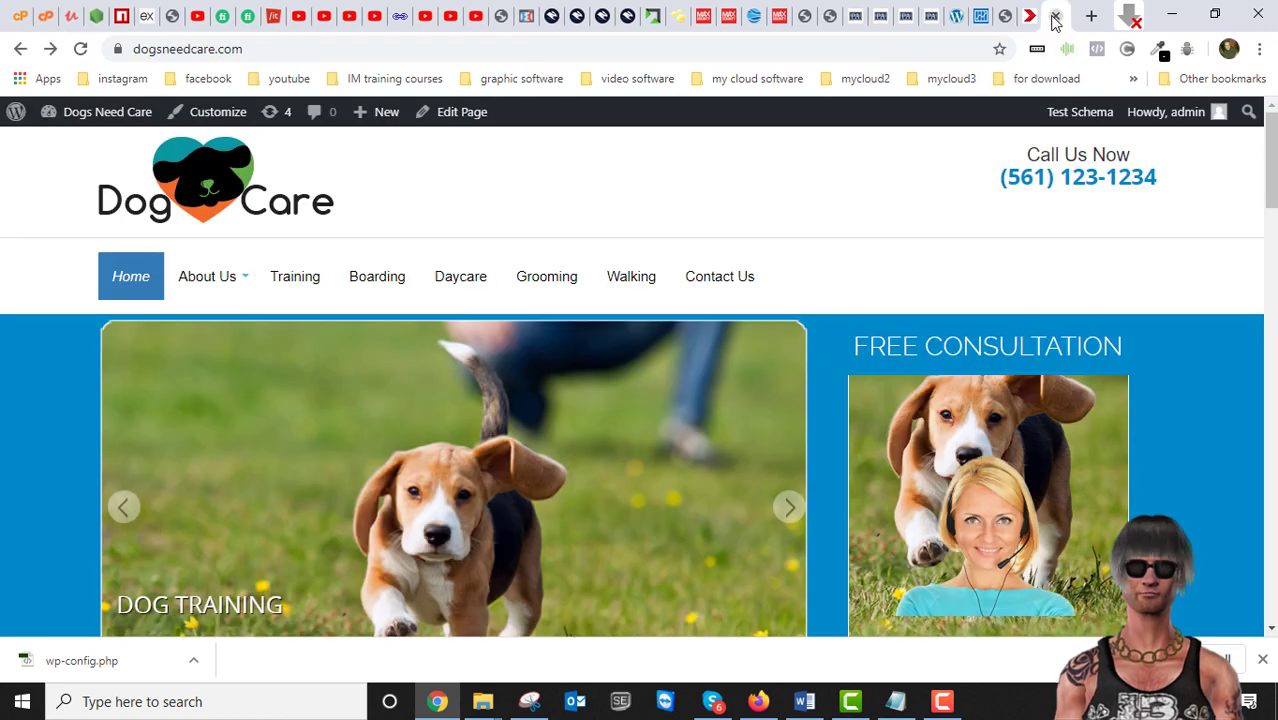
click(265, 49)
double_click(265, 49)
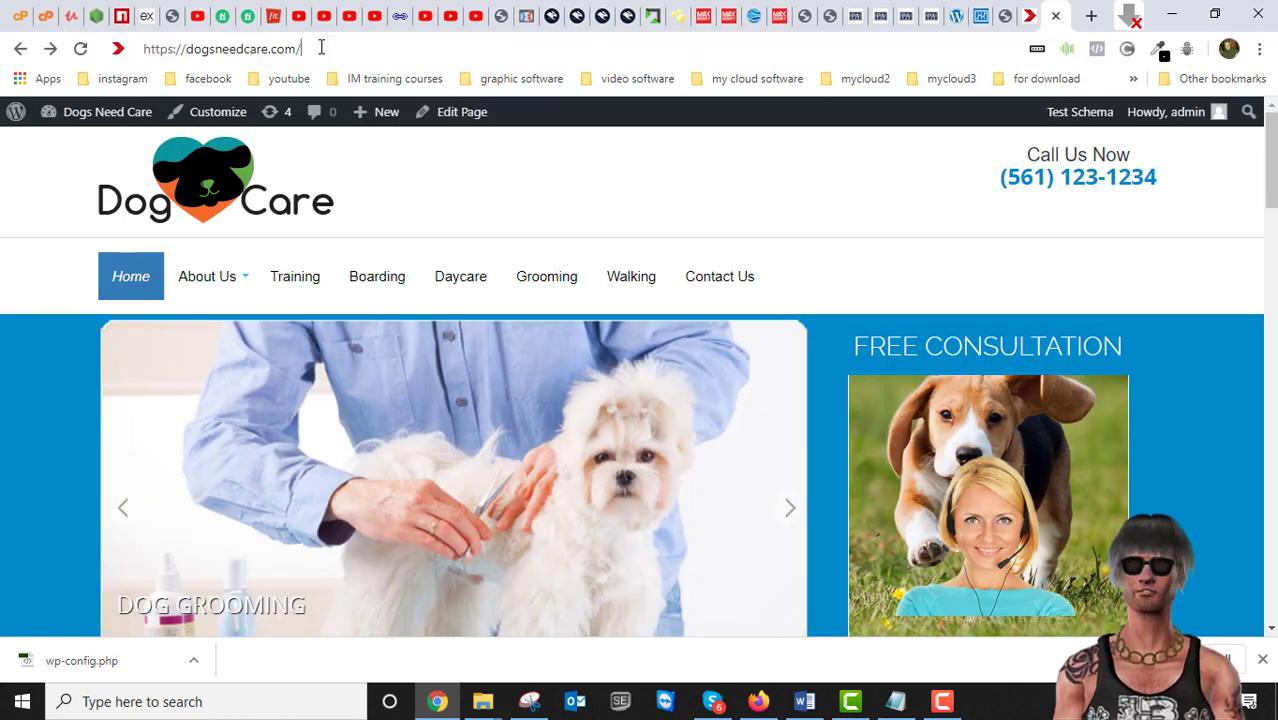
text(/wp-)
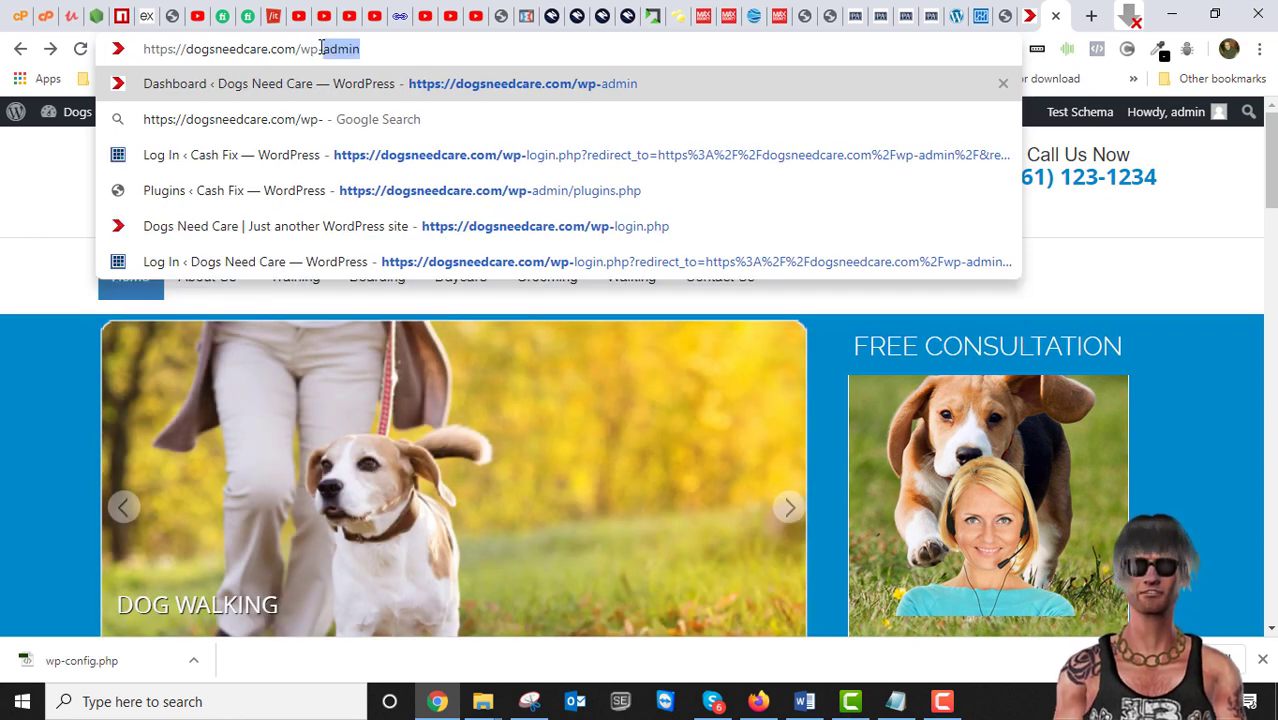
text(admin)
key(Return)
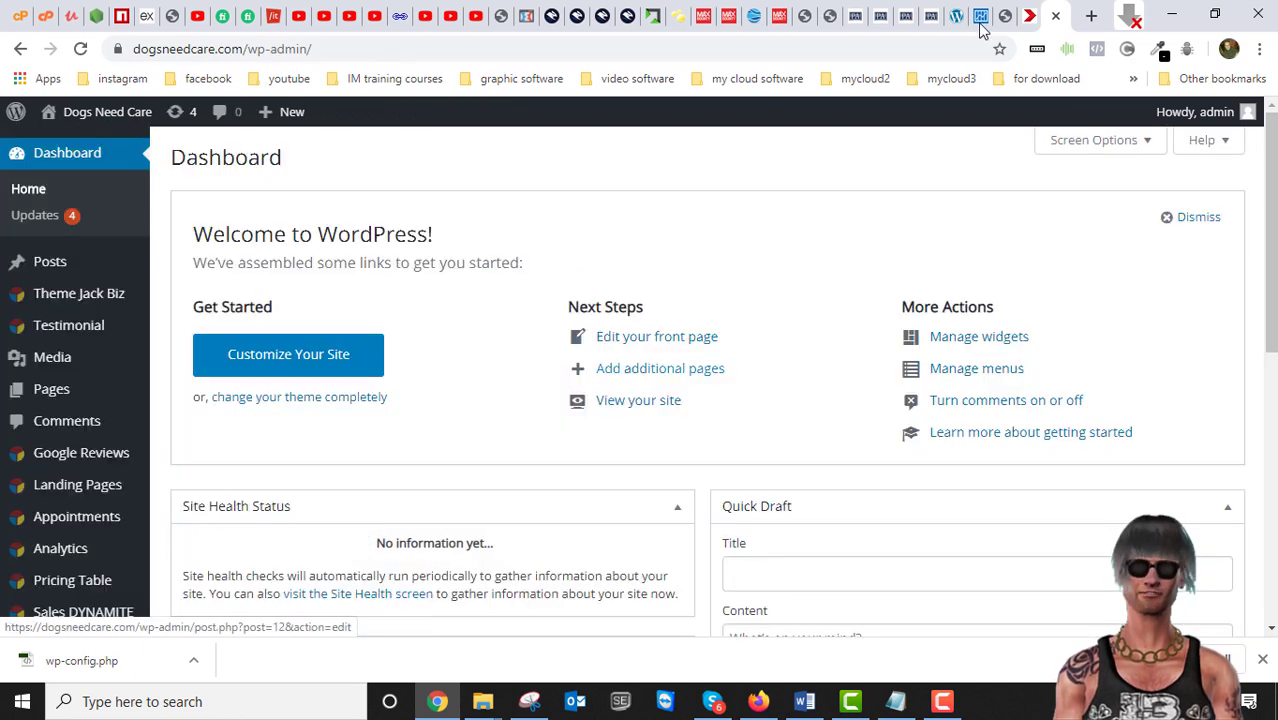
Step: Show the Installed Plugins list and confirm Duplicator is active among the 5 plugins
scroll(687, 318, down, 5)
scroll(687, 318, up, 5)
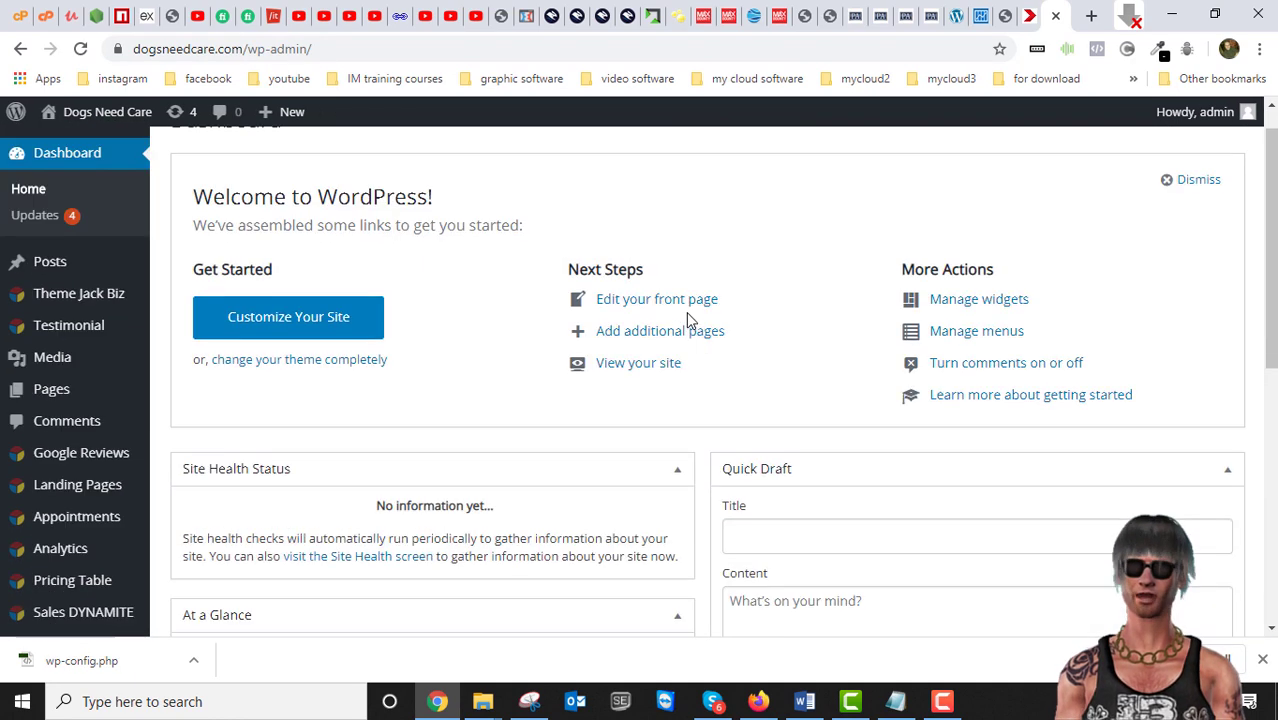
scroll(228, 389, down, 4)
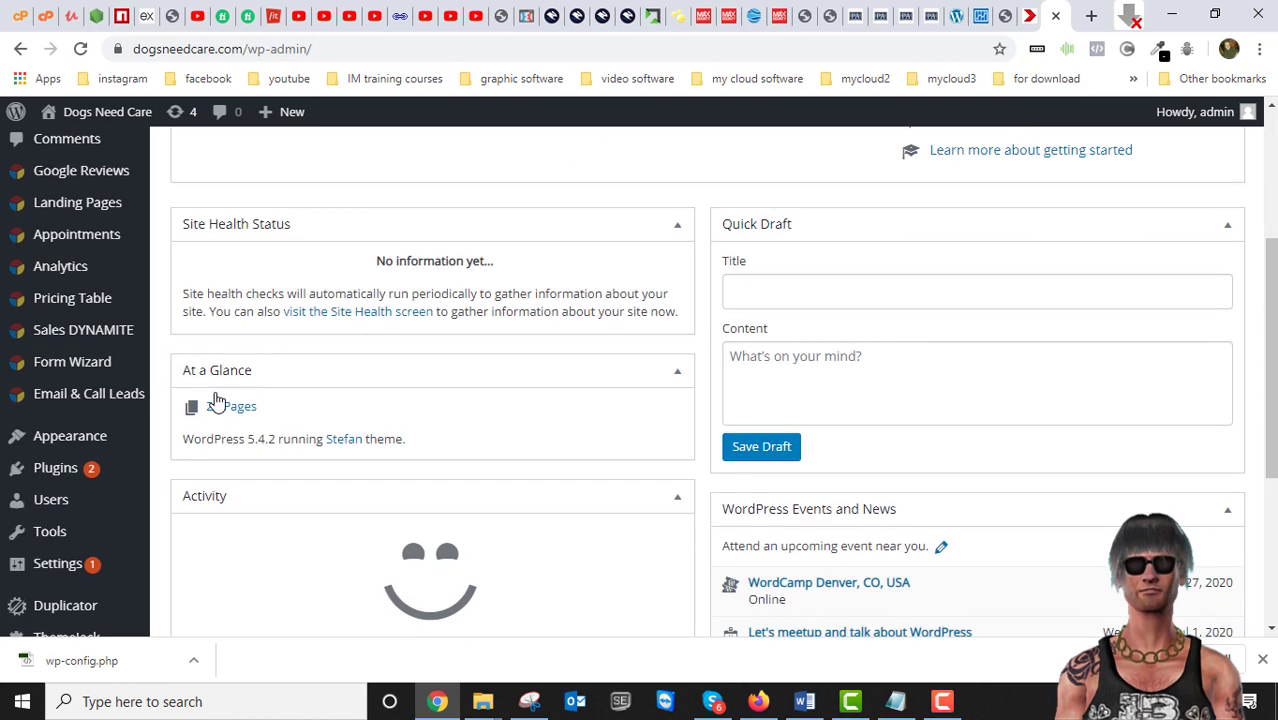
scroll(279, 291, up, 4)
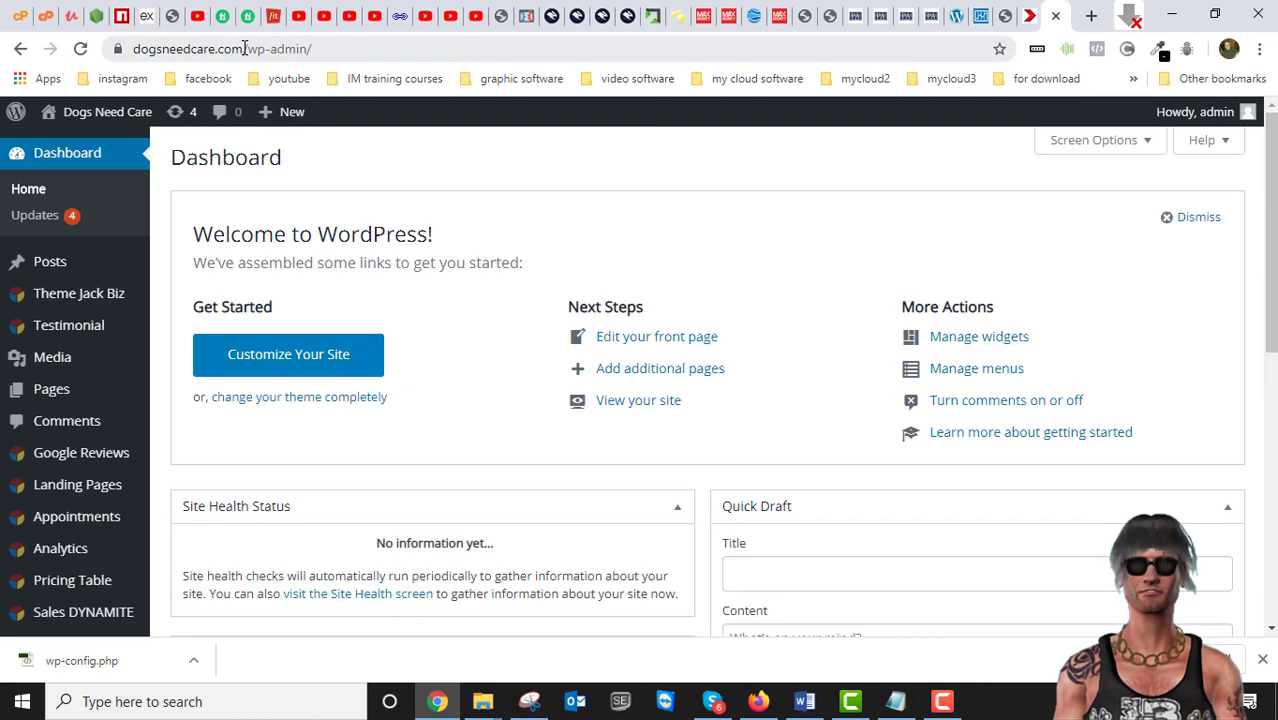
scroll(150, 450, down, 5)
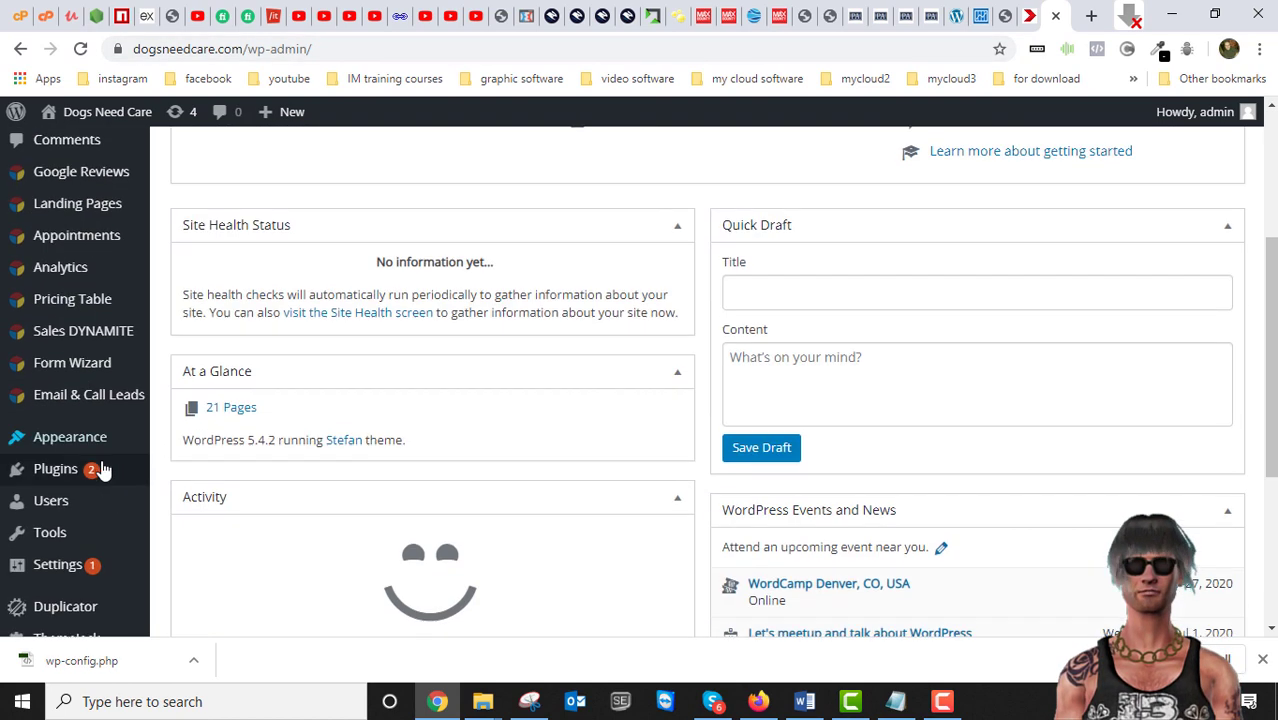
mouse_move(55, 343)
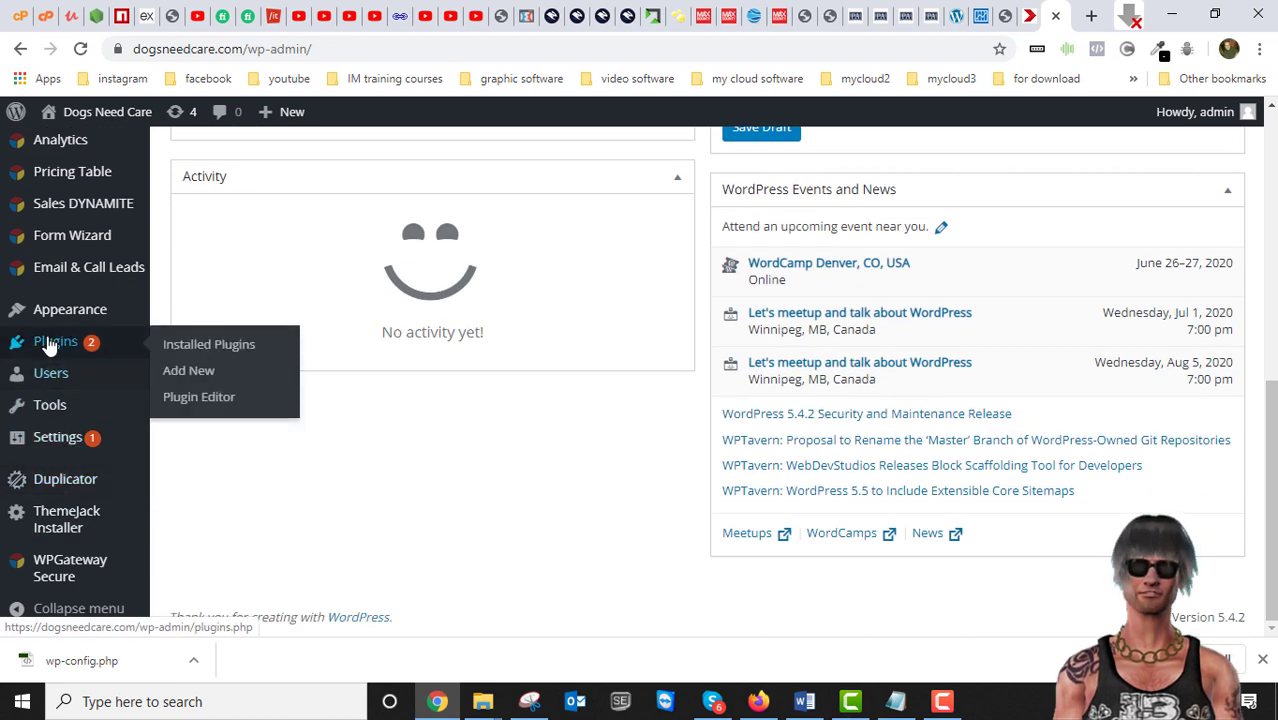
click(205, 354)
scroll(387, 475, down, 3)
scroll(387, 475, up, 2)
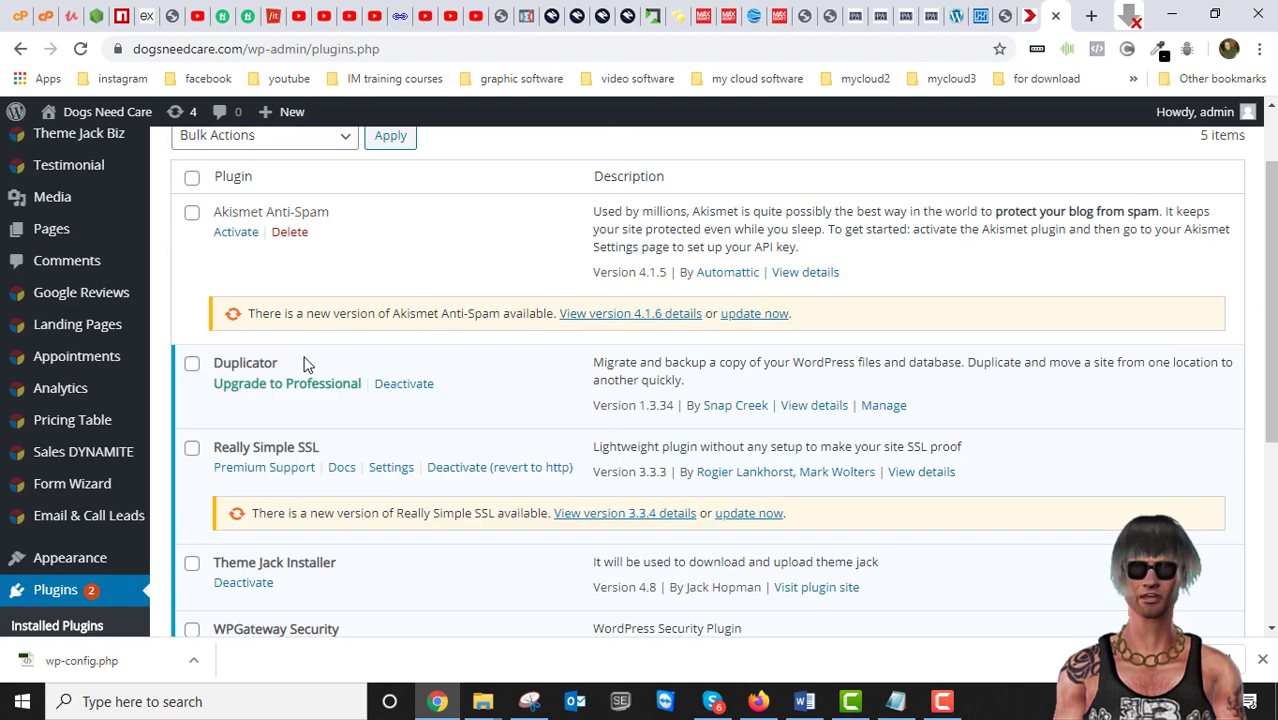
scroll(733, 434, up, 1)
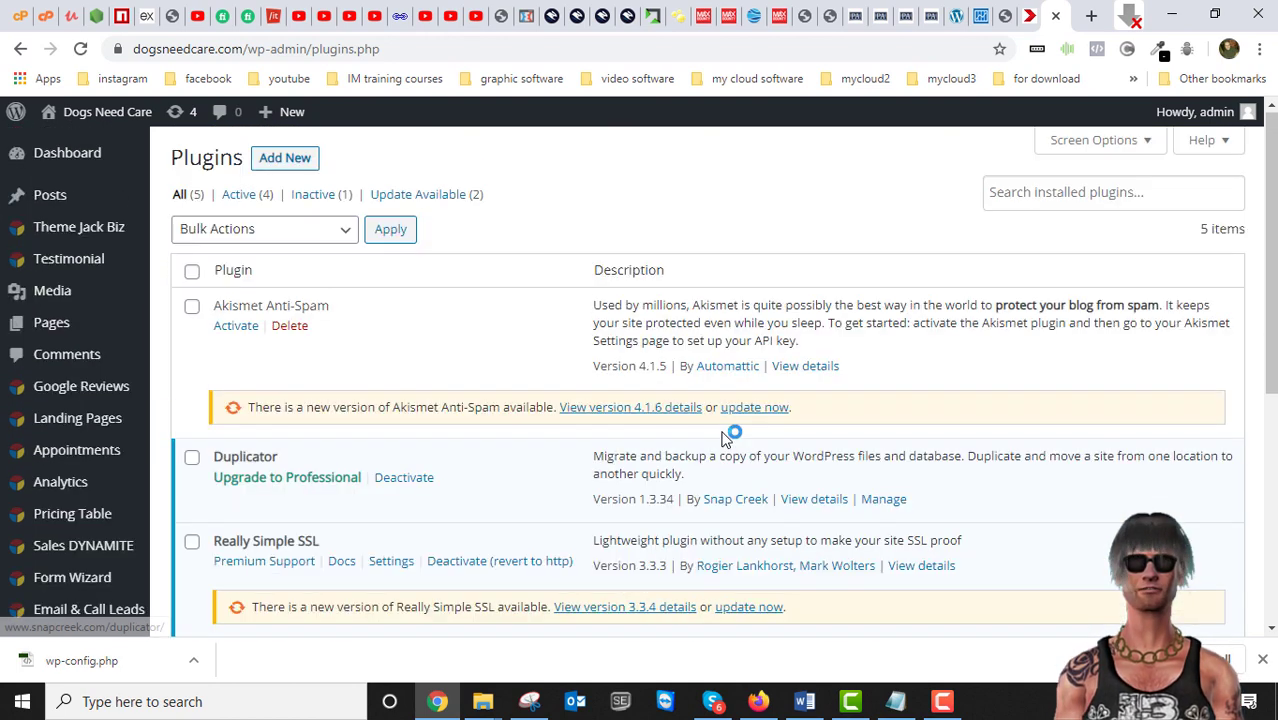
Step: Search the Add Plugins page for 'duplicator'
click(306, 163)
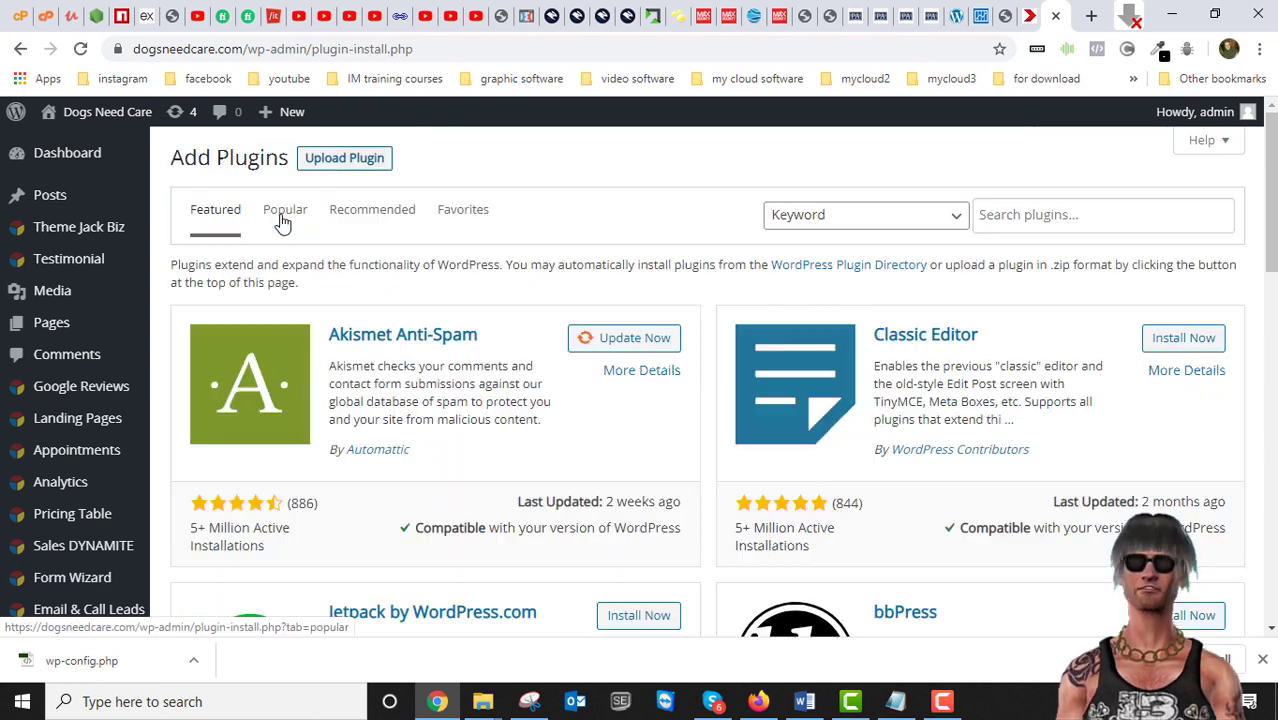
click(1045, 216)
text(d)
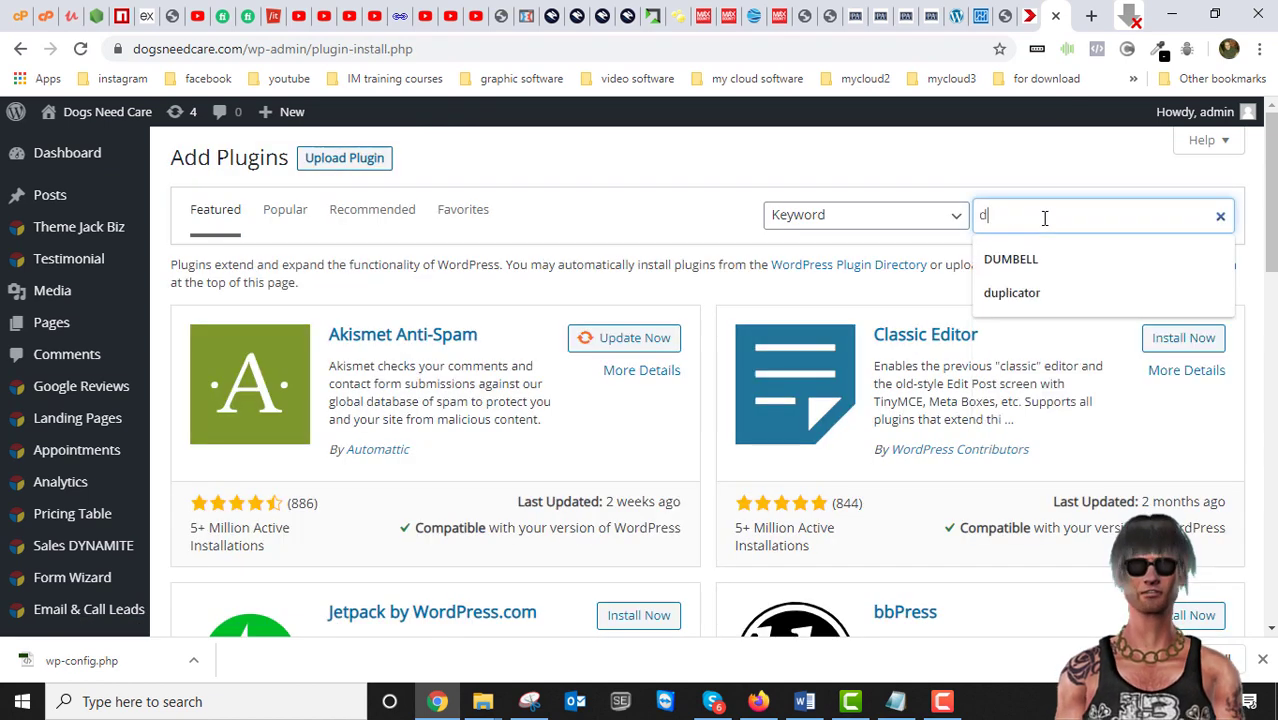
text(uplicator)
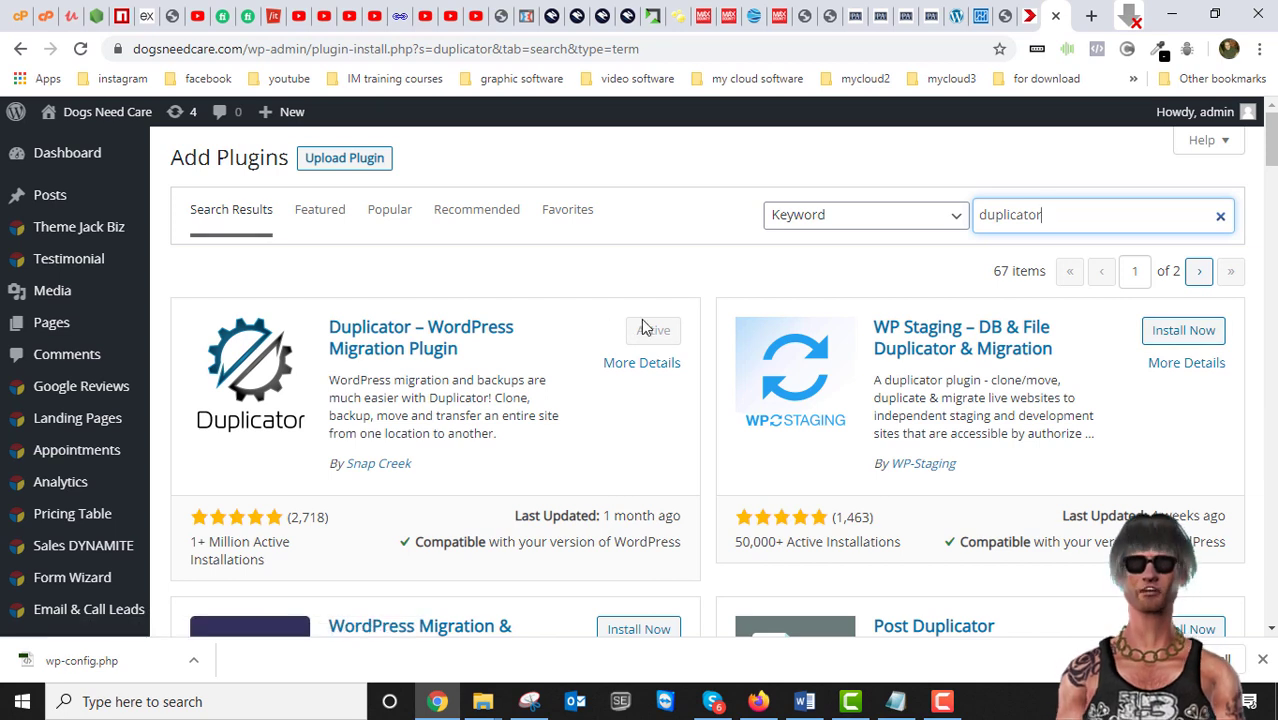
Step: Open the Duplicator Packages page from the admin sidebar
scroll(305, 435, down, 4)
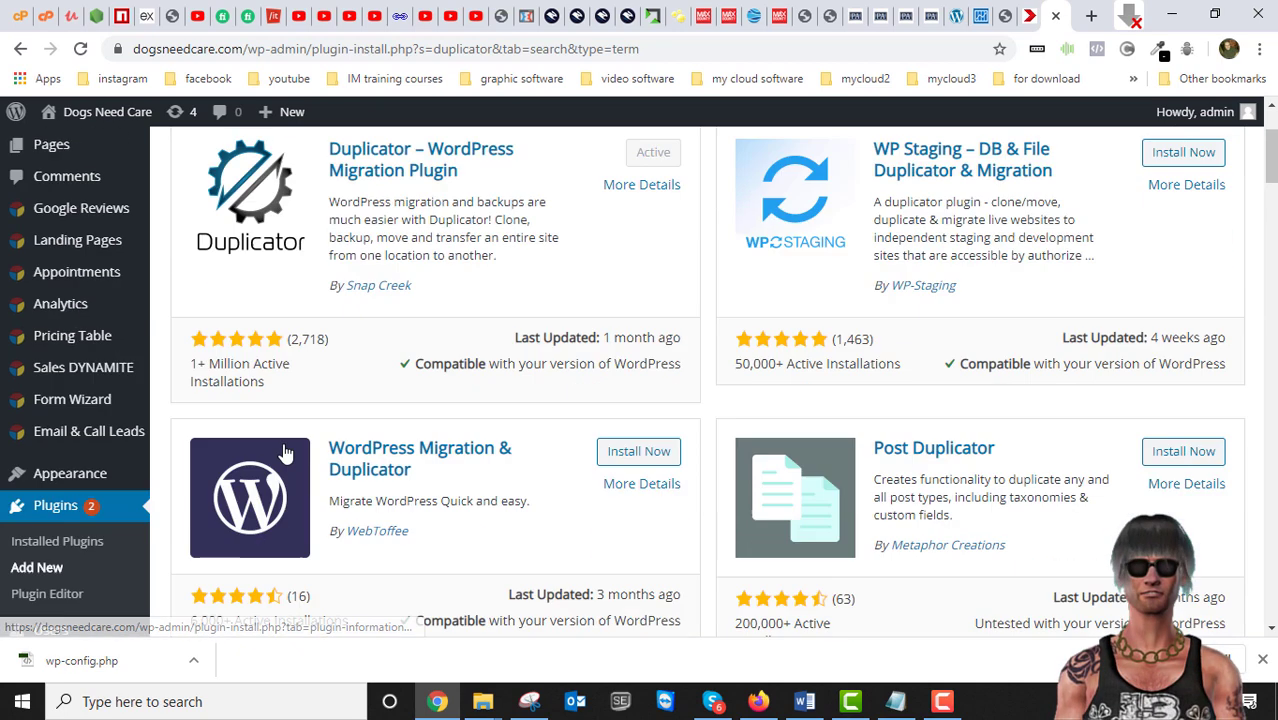
scroll(316, 428, down, 2)
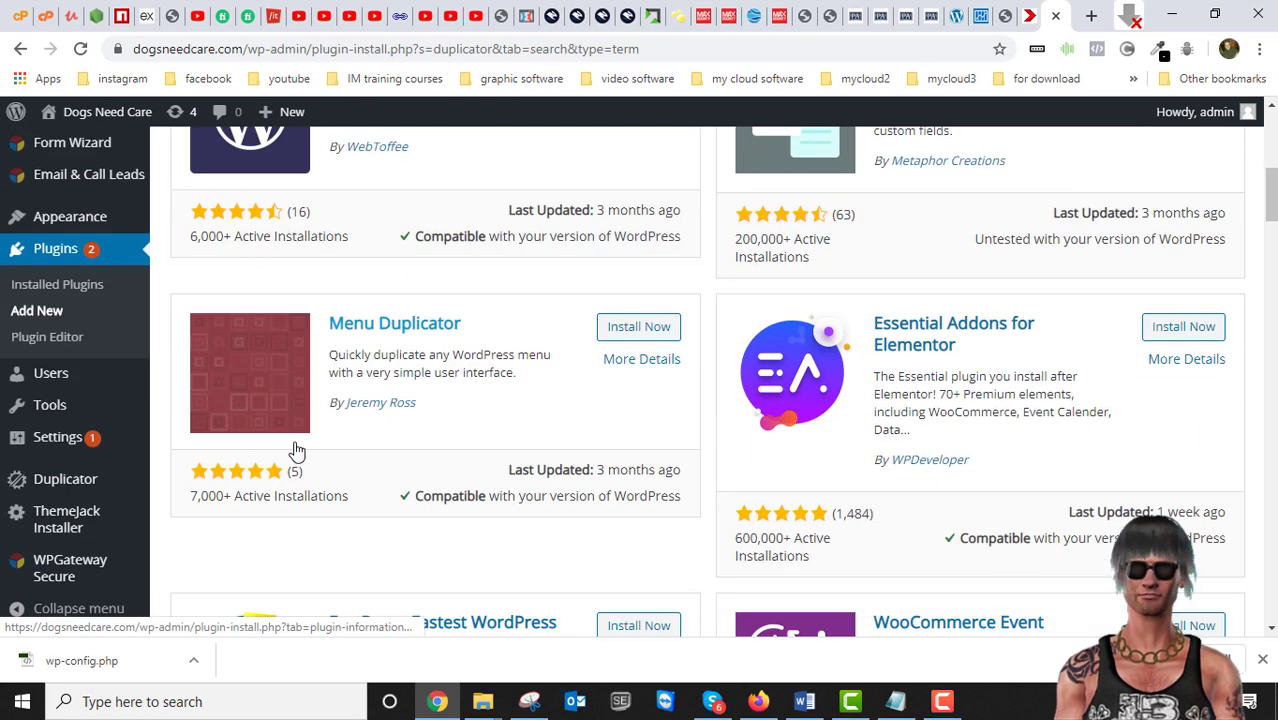
mouse_move(63, 484)
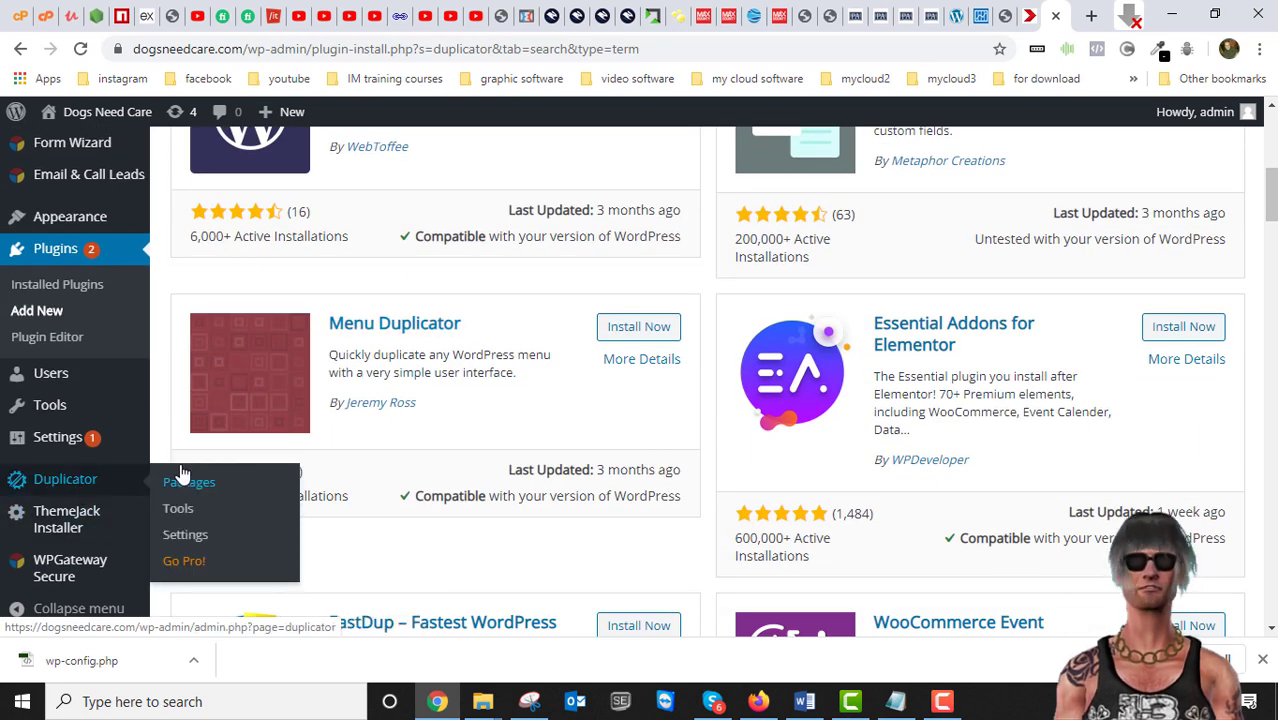
click(78, 484)
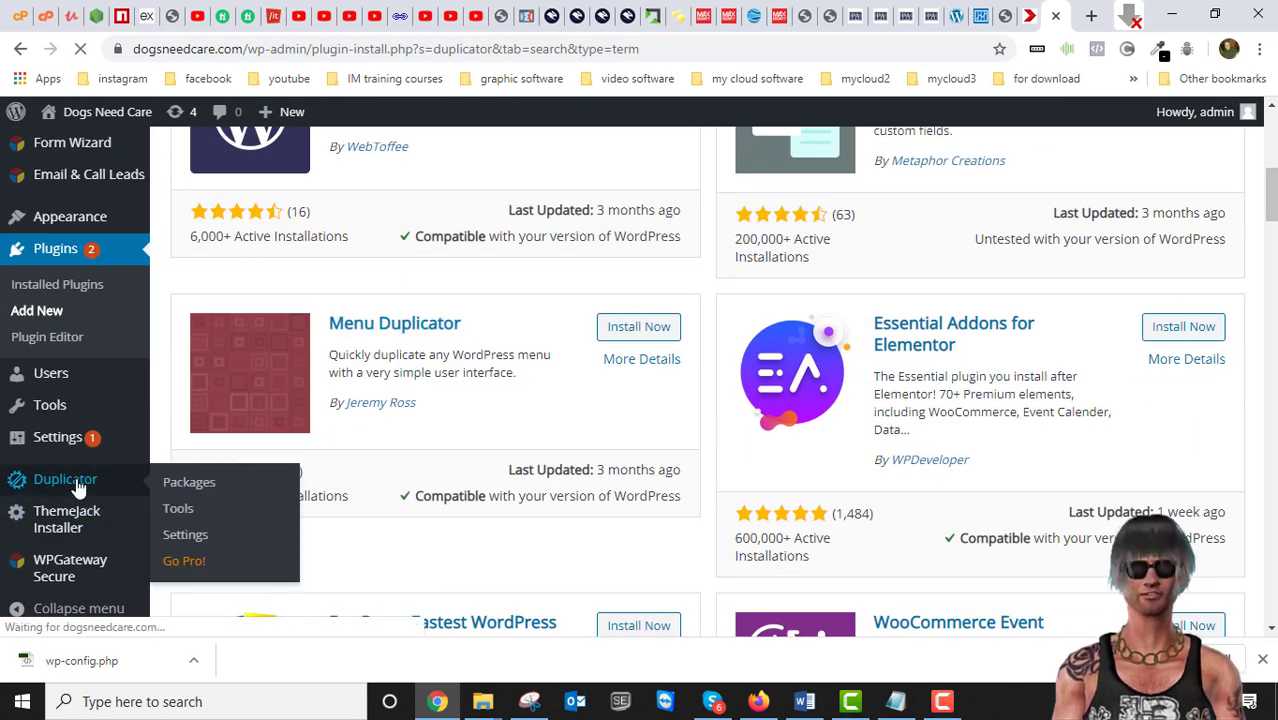
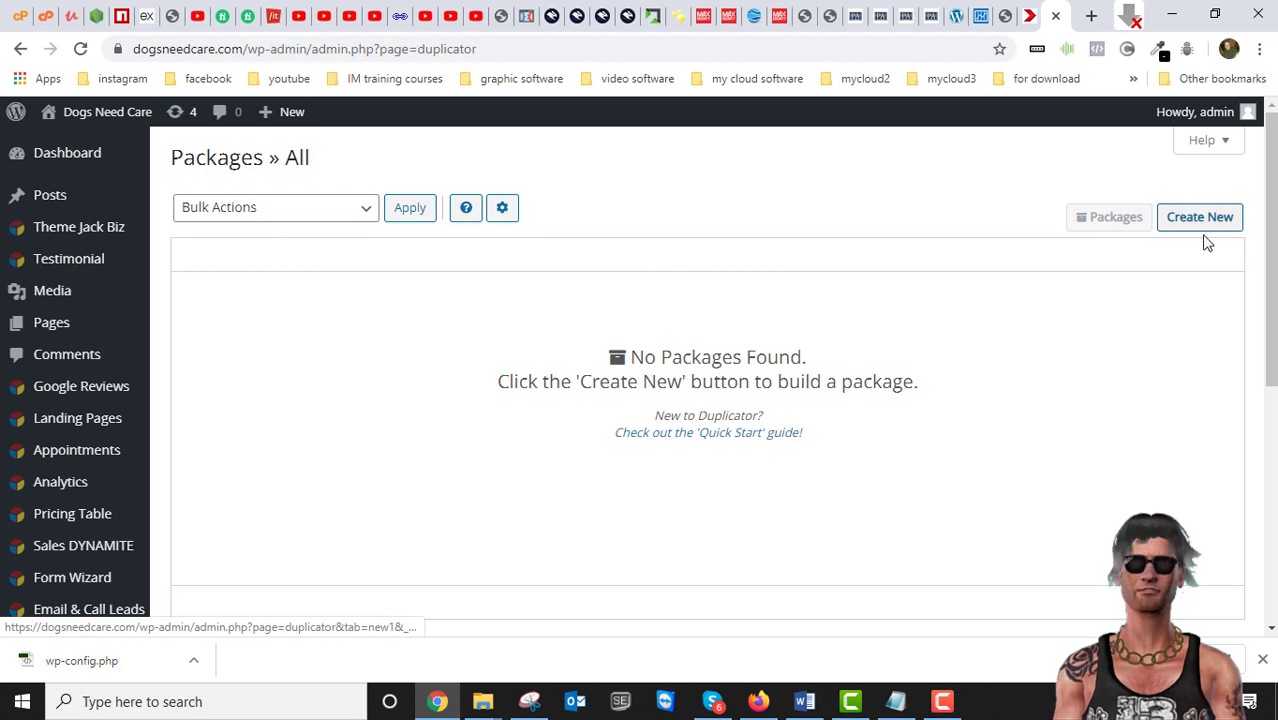
Step: Start a new Duplicator package, keep the default name 20200619_dogsneedcare, and continue to the scan
click(1207, 227)
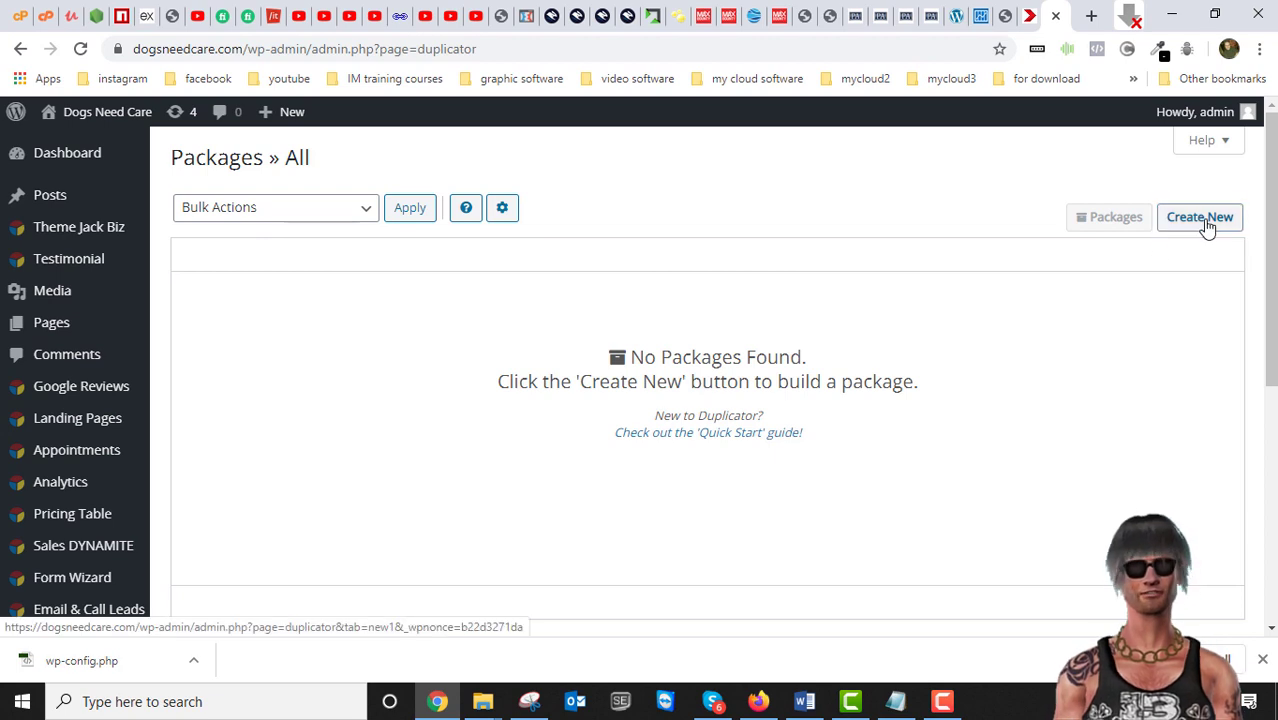
click(1207, 227)
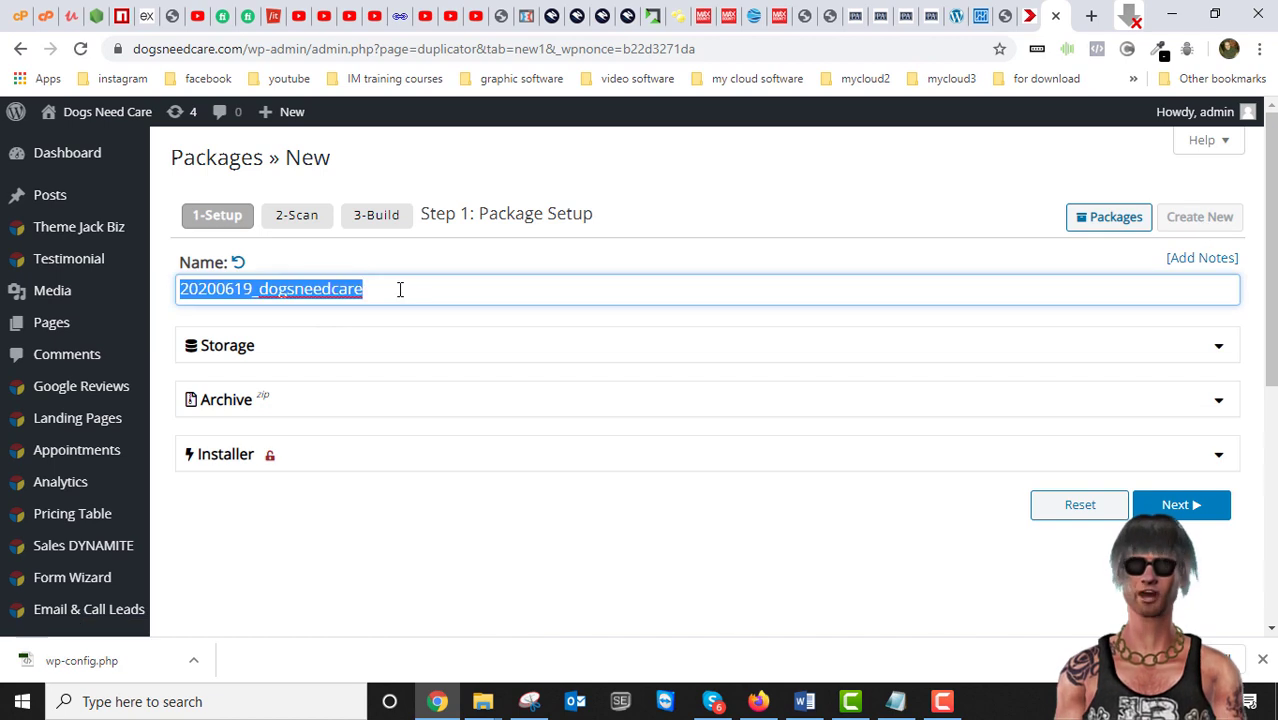
click(260, 289)
drag(260, 289, 363, 300)
click(305, 292)
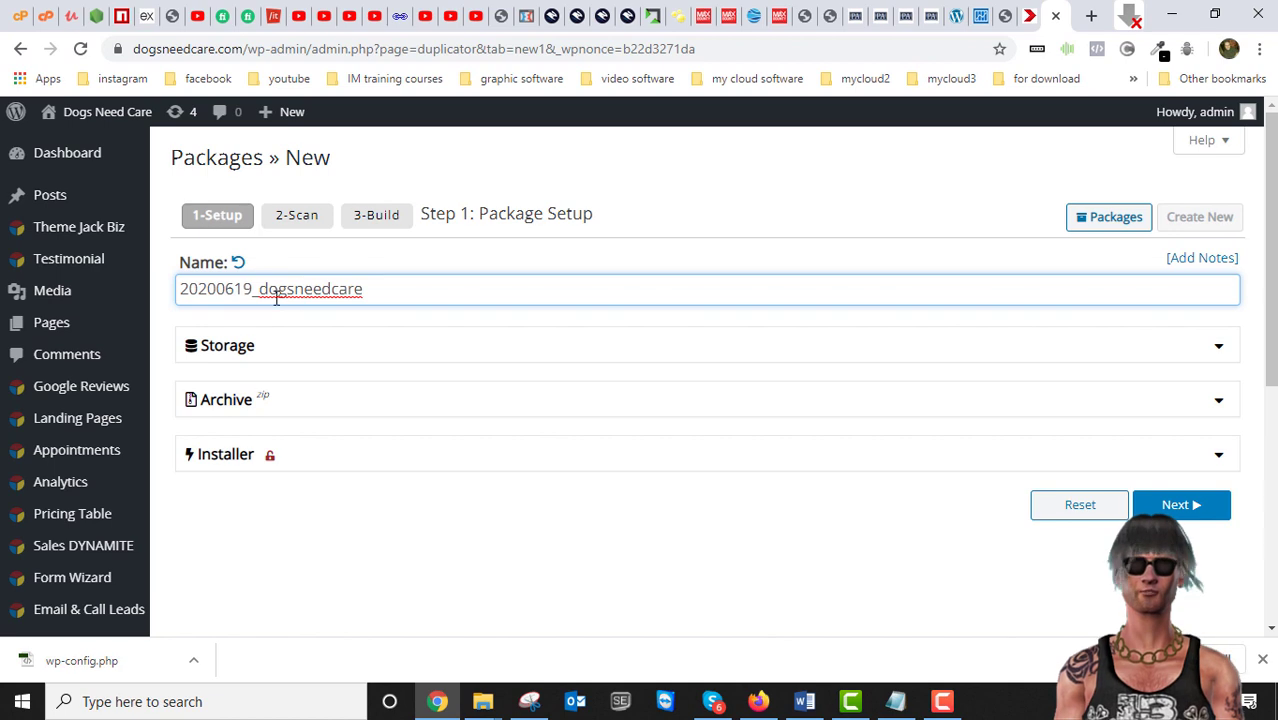
drag(216, 289, 236, 290)
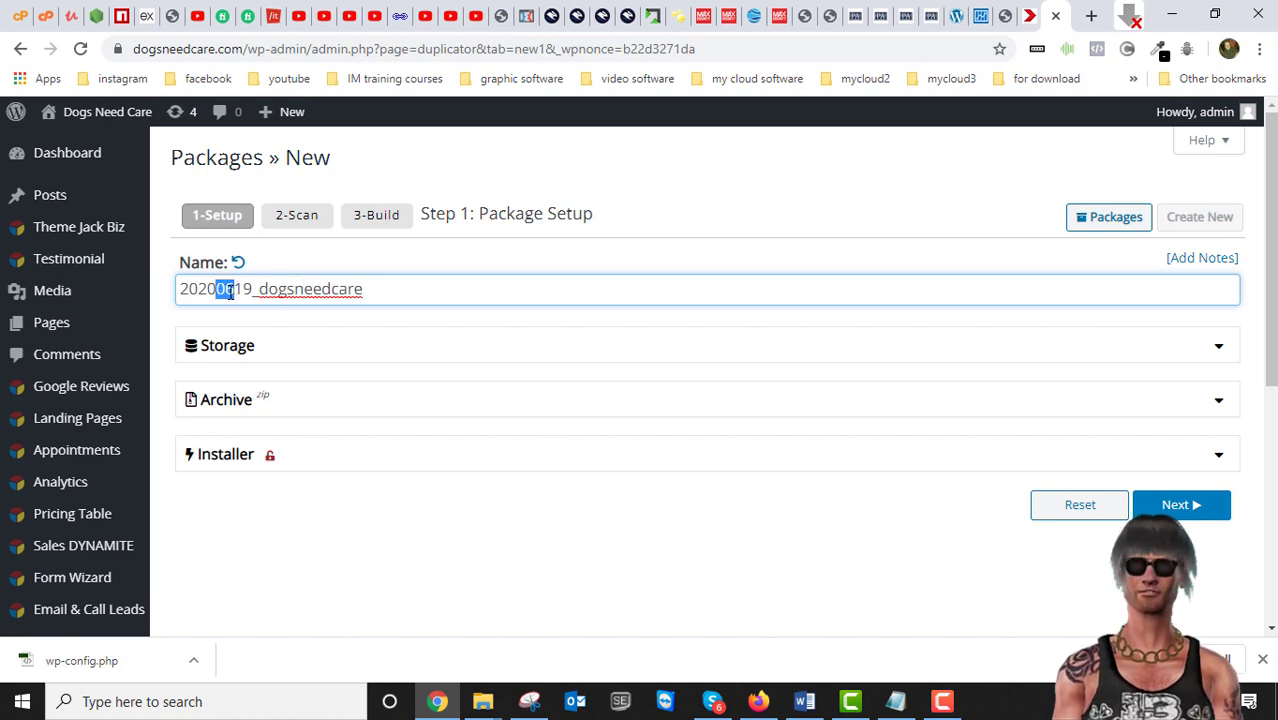
click(1181, 510)
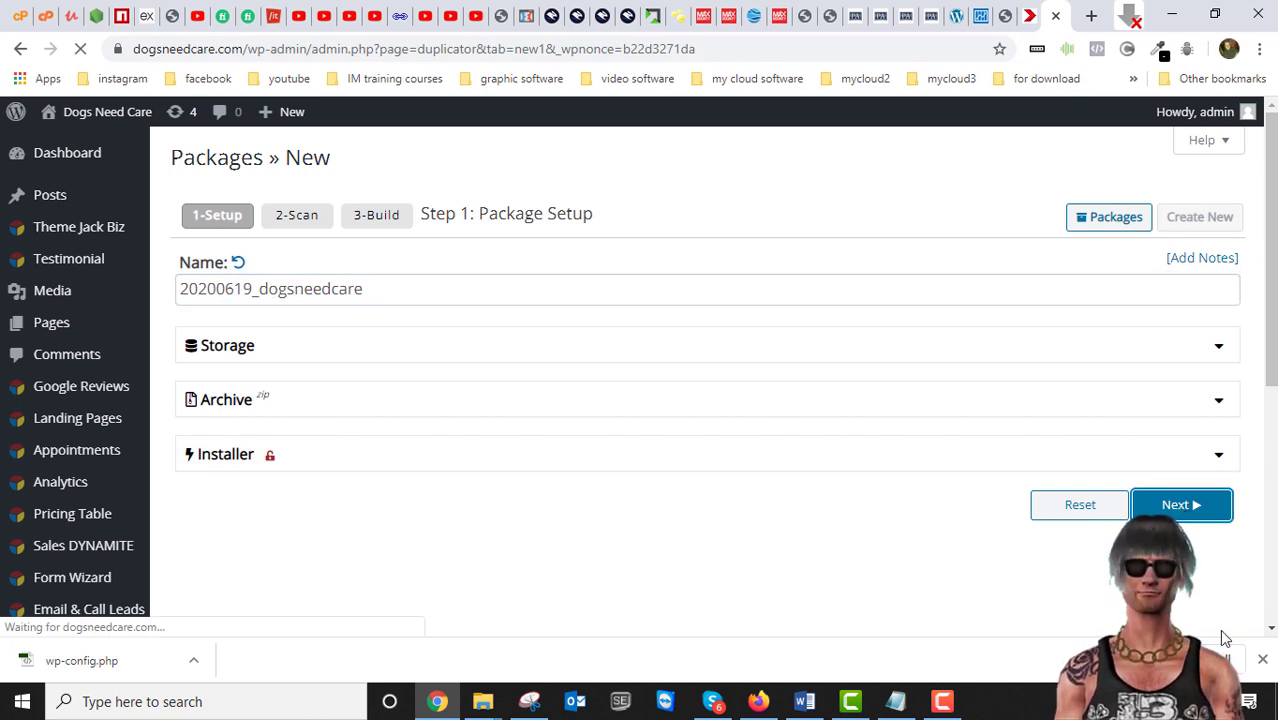
Step: Review the all-Good scan results, including 121.05MB of files, and start the package build
scroll(1070, 600, down, 2)
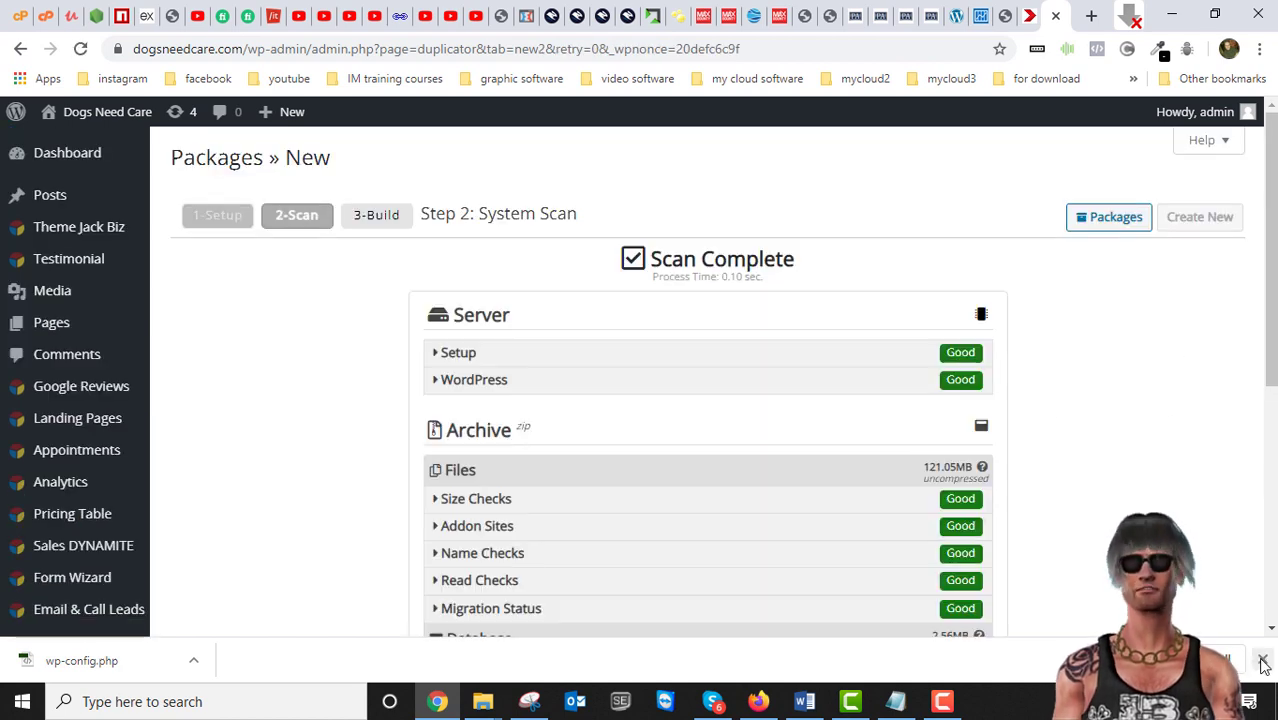
scroll(909, 507, down, 2)
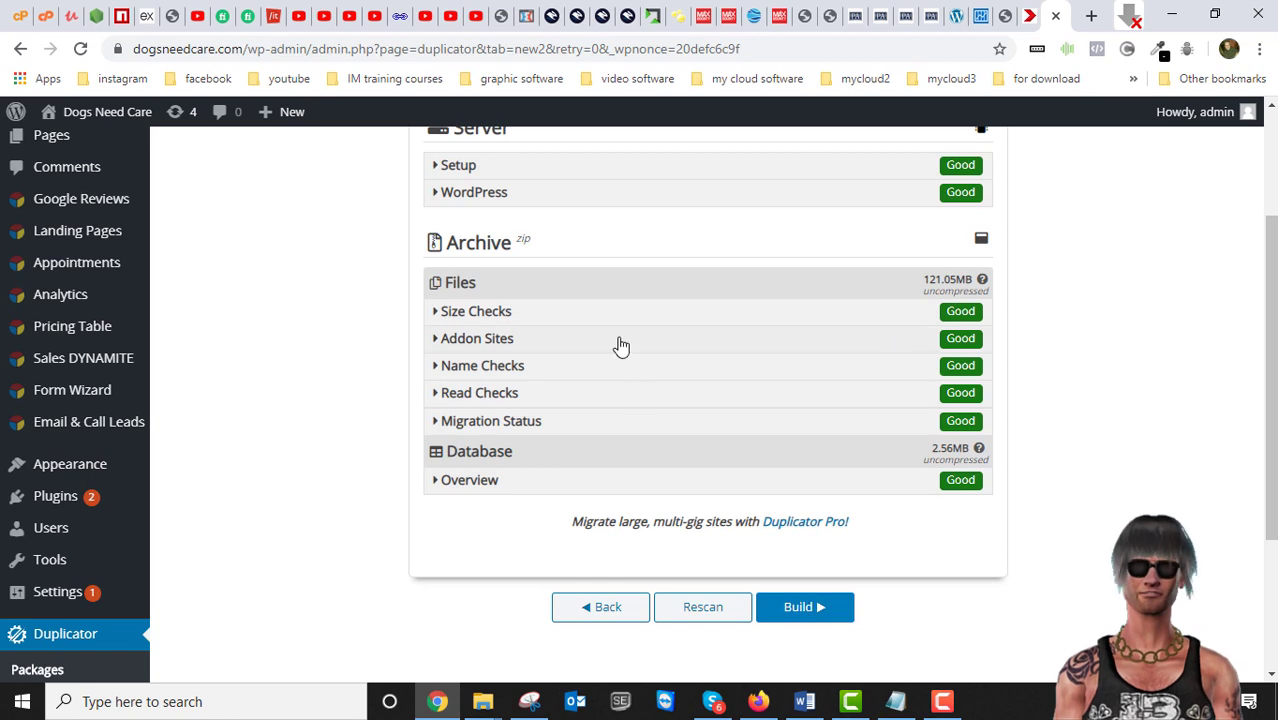
scroll(900, 390, up, 1)
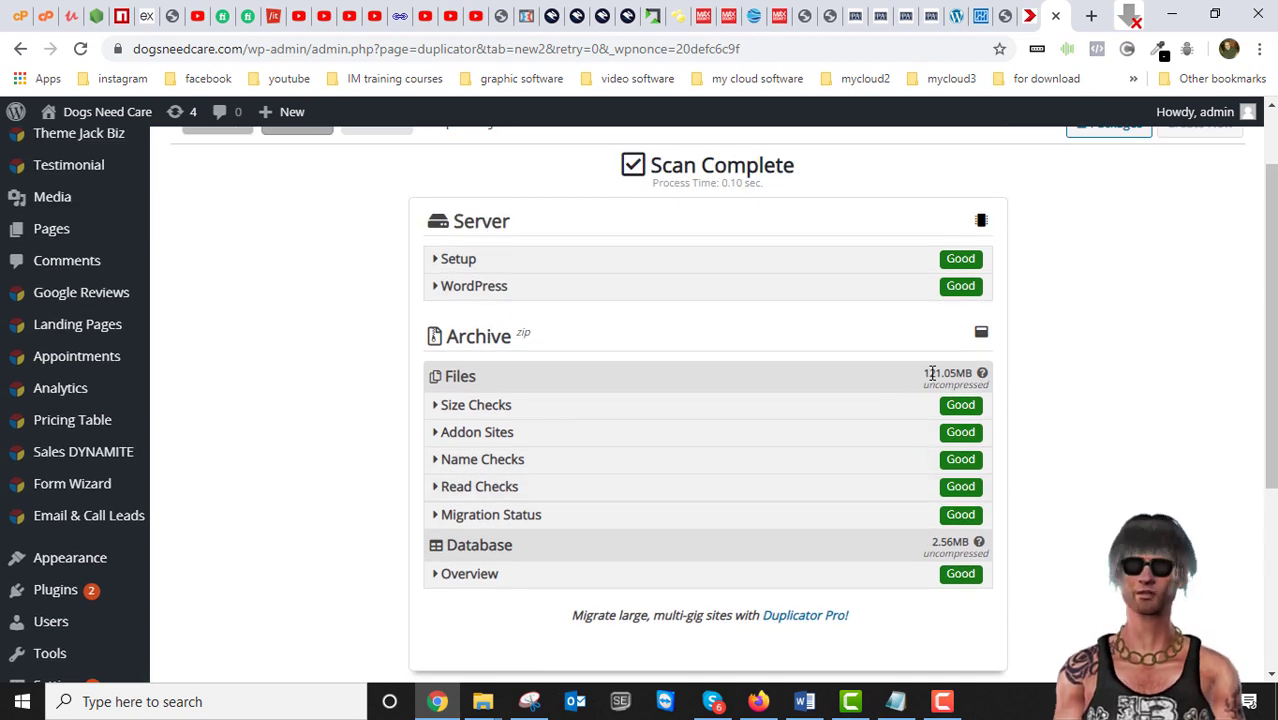
drag(922, 373, 946, 374)
click(750, 365)
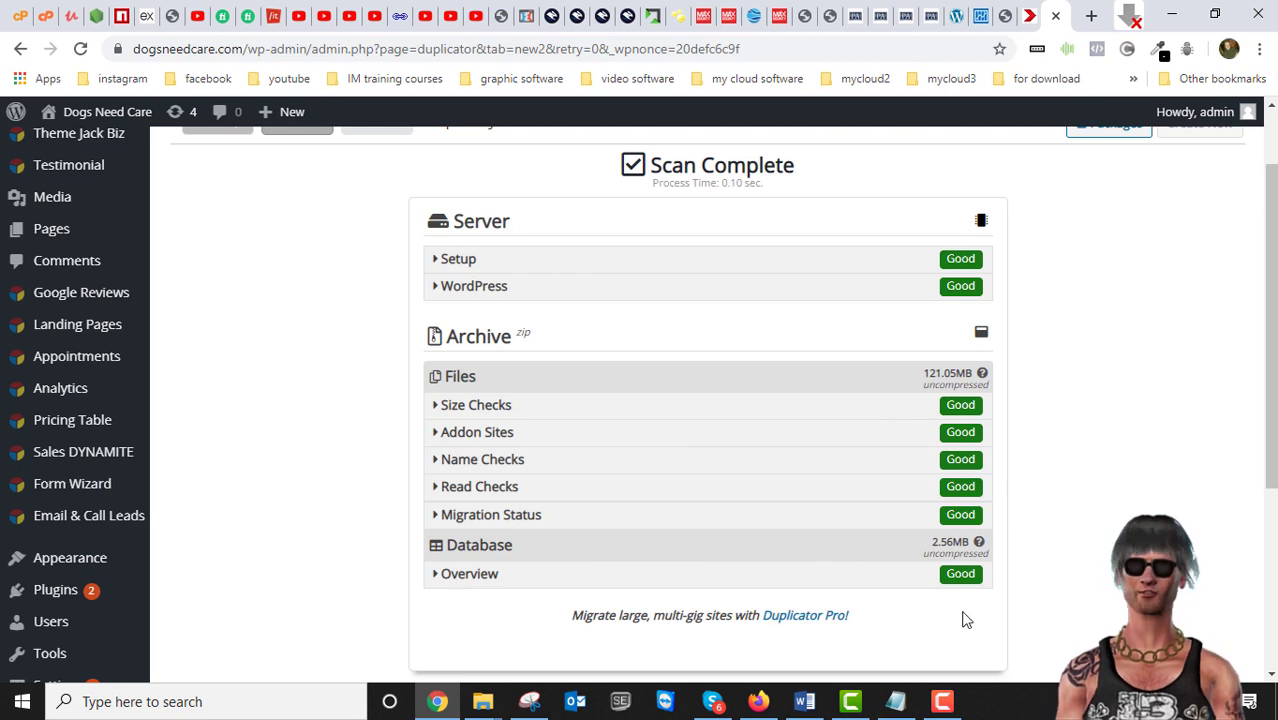
scroll(966, 620, down, 2)
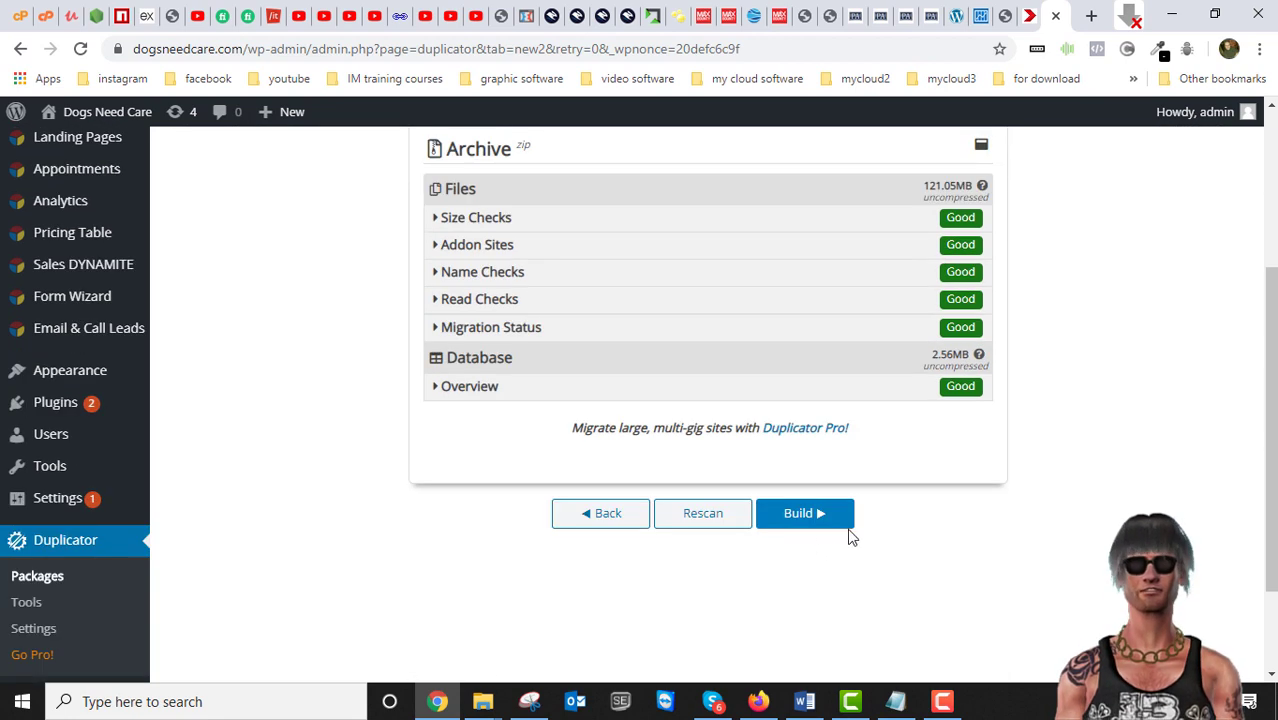
scroll(902, 528, up, 3)
scroll(899, 542, down, 2)
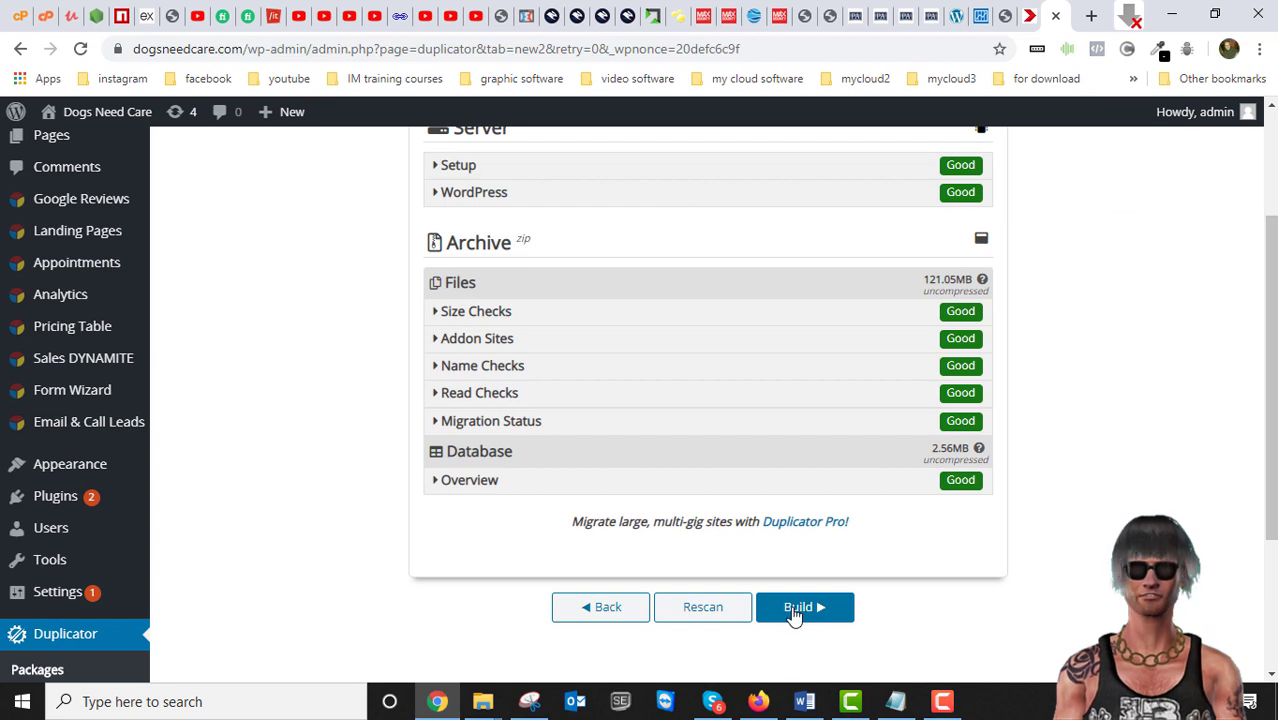
click(800, 612)
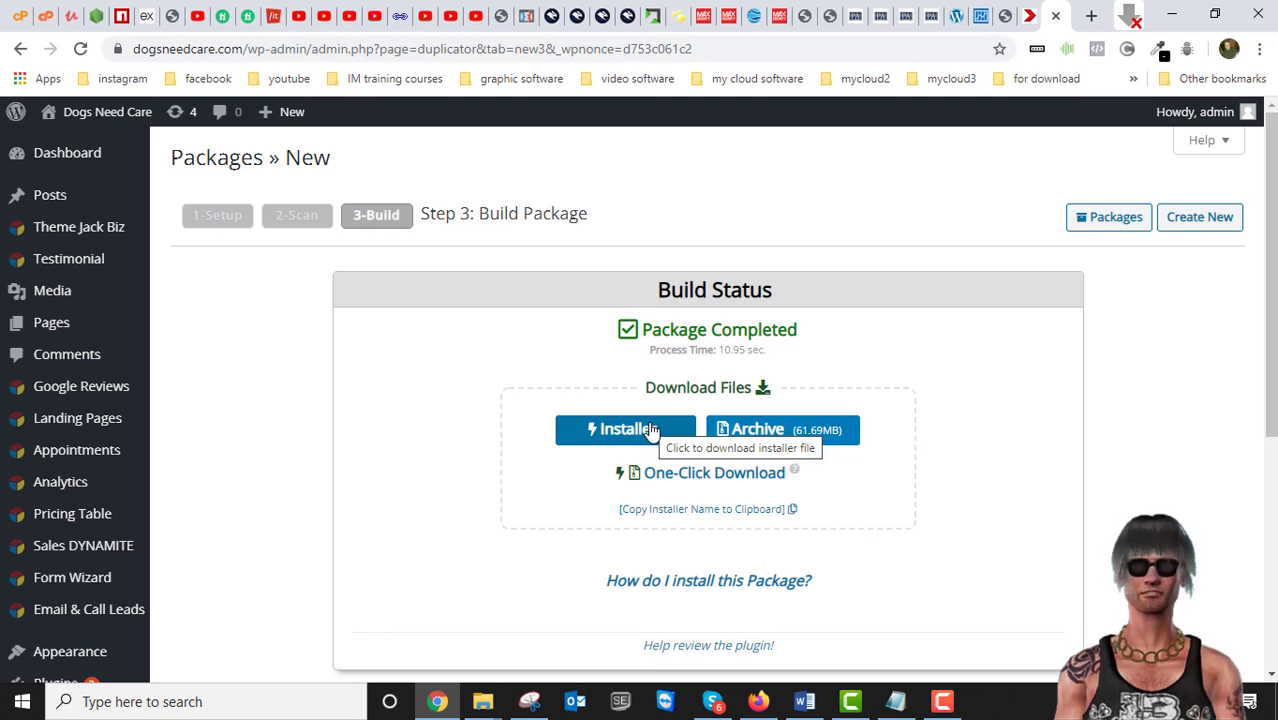
Step: With the installer and 61.69MB archive built, bring up the open File Explorer windows
click(482, 701)
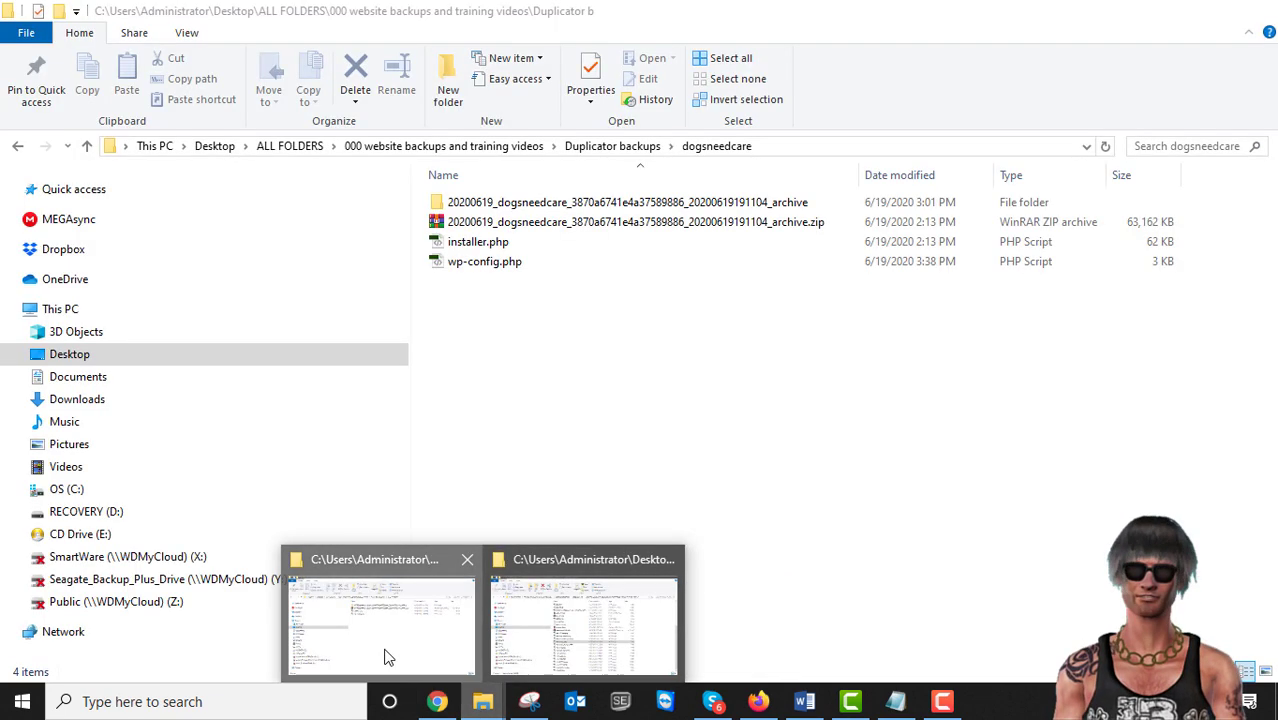
Step: Recycle the 5,740-item extracted archive folder, leaving the zip, installer.php and wp-config.php in dogsneedcare
click(385, 645)
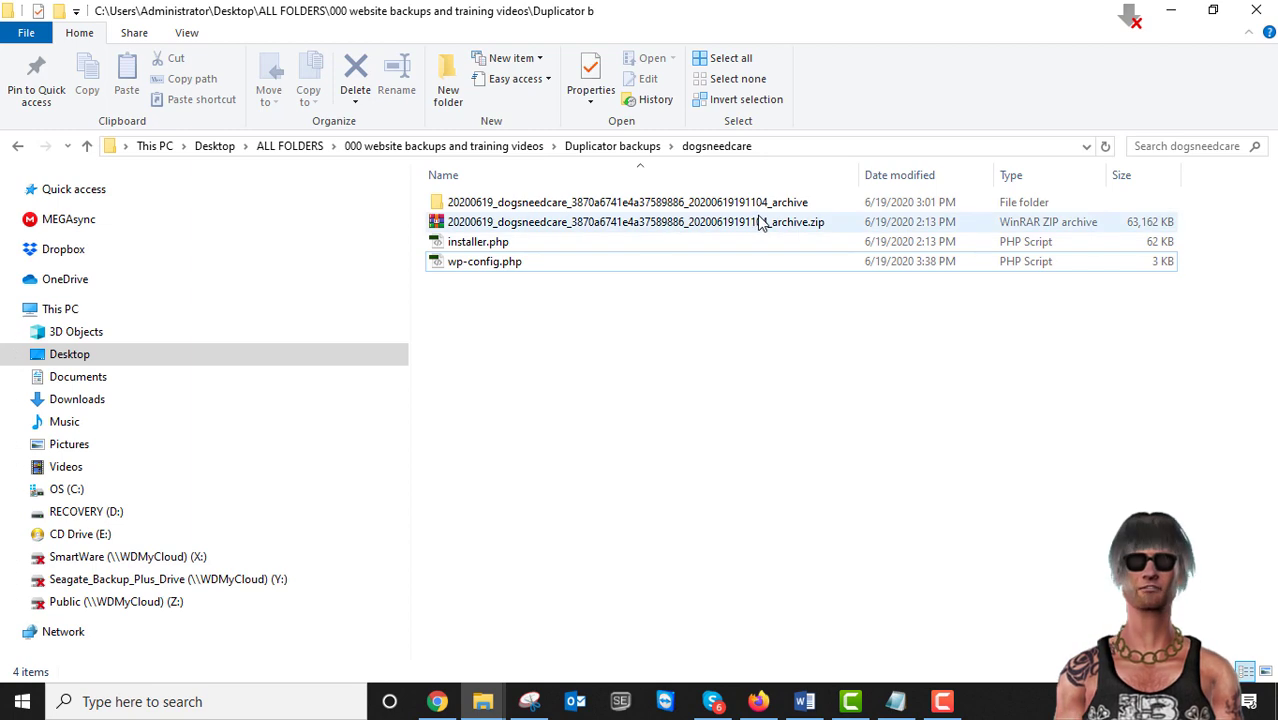
click(438, 204)
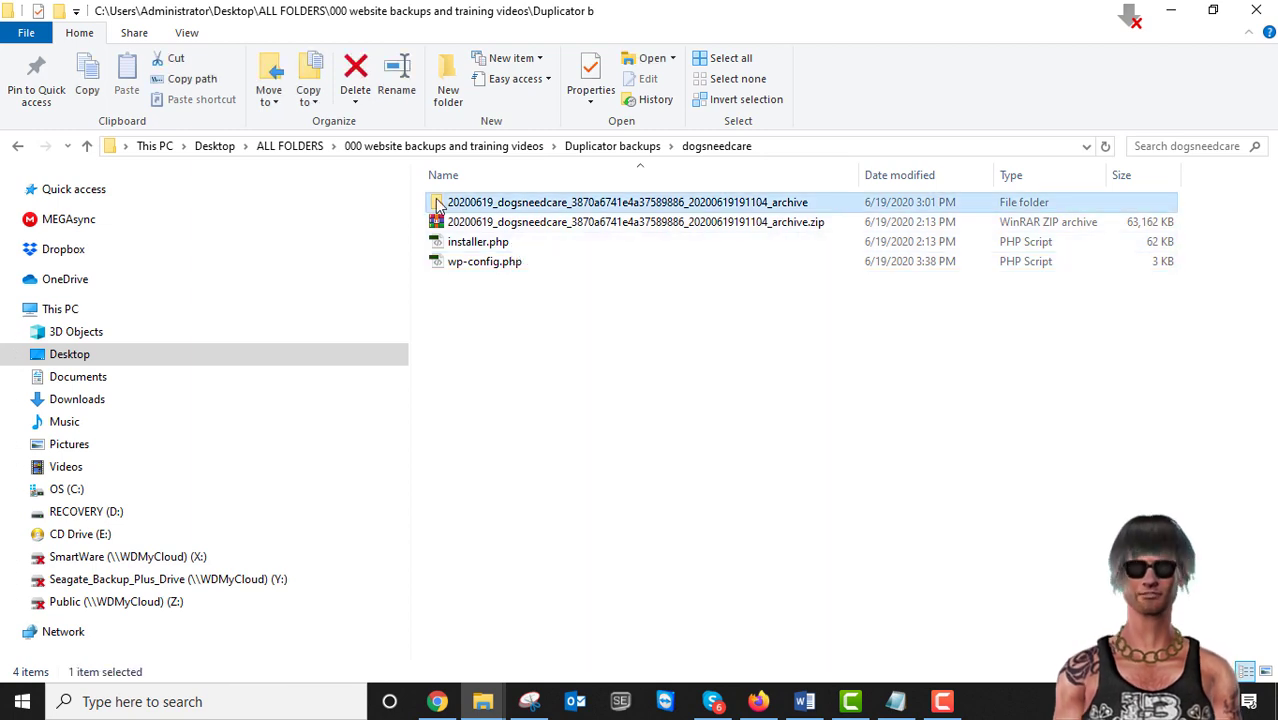
click(357, 72)
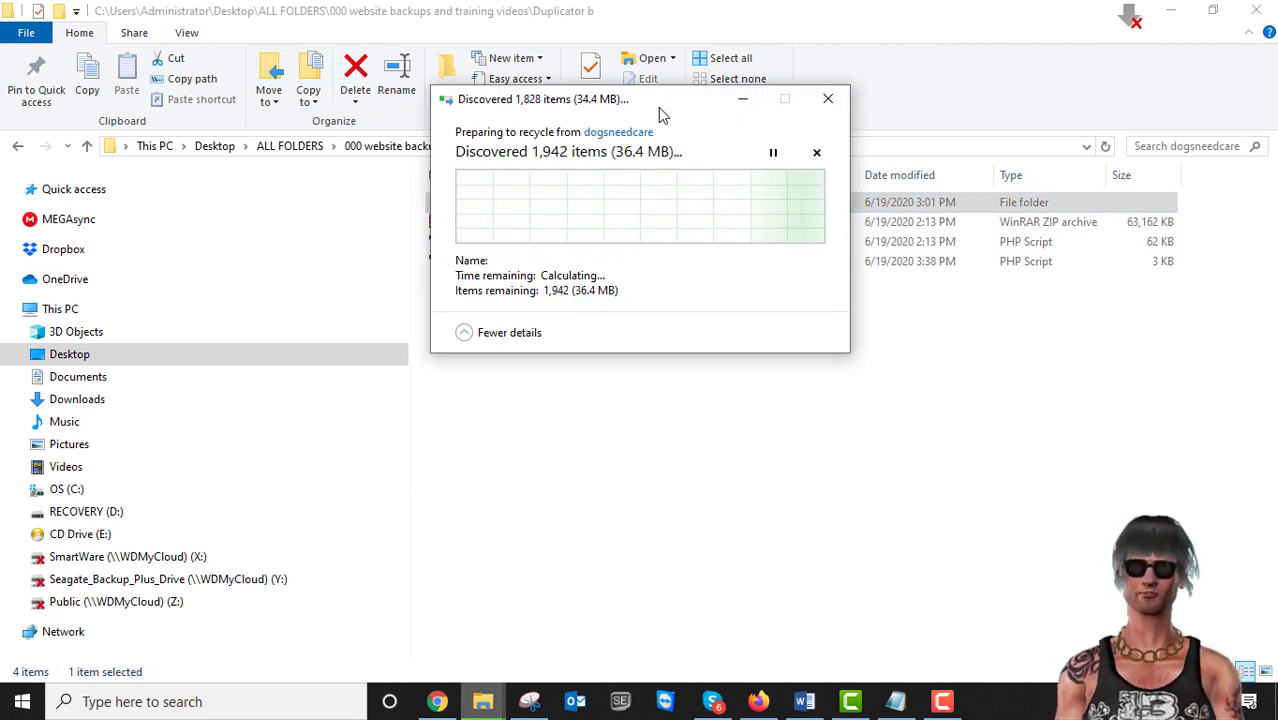
drag(663, 98, 907, 119)
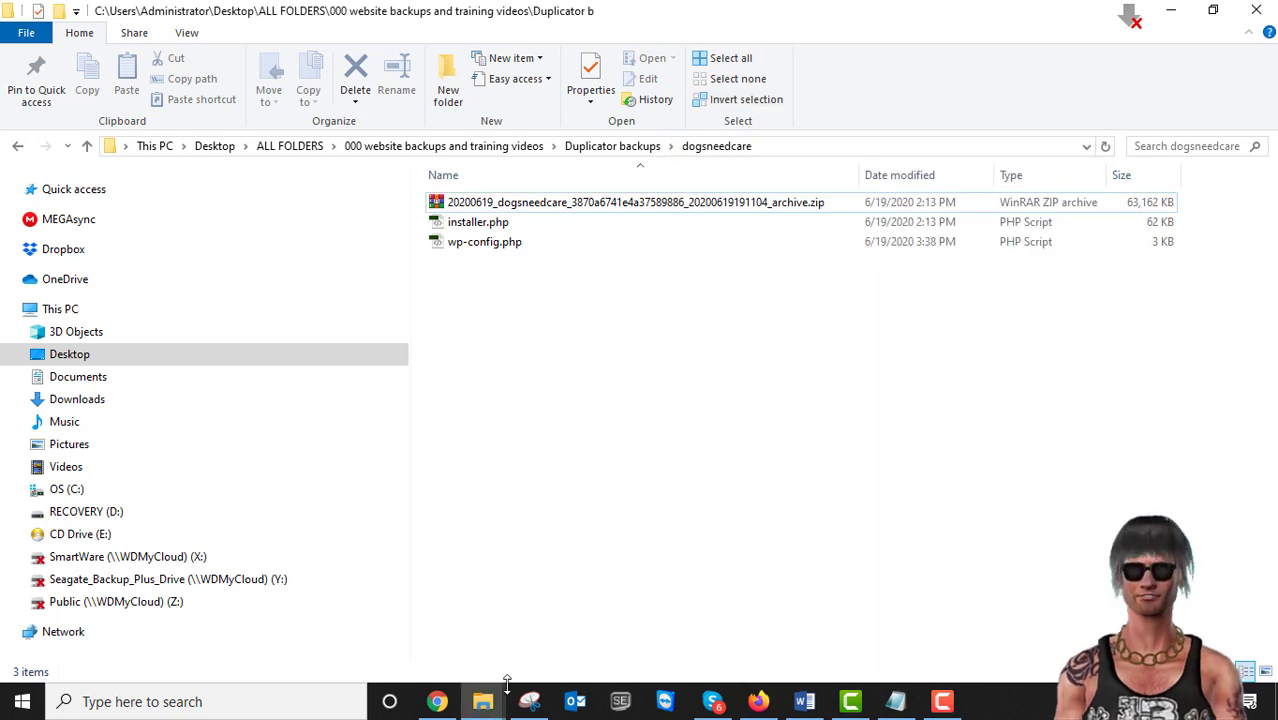
Step: Open the public_html/dogsneedcare.com folder in cPanel File Manager
click(437, 706)
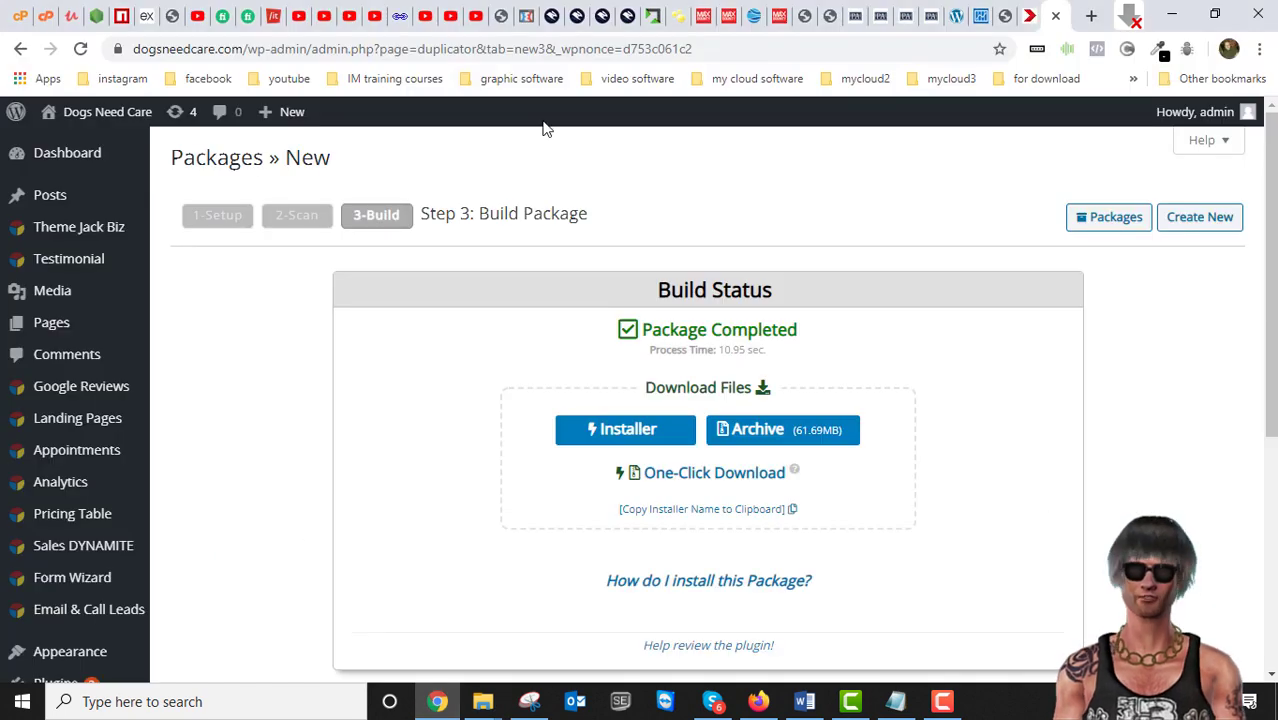
click(45, 17)
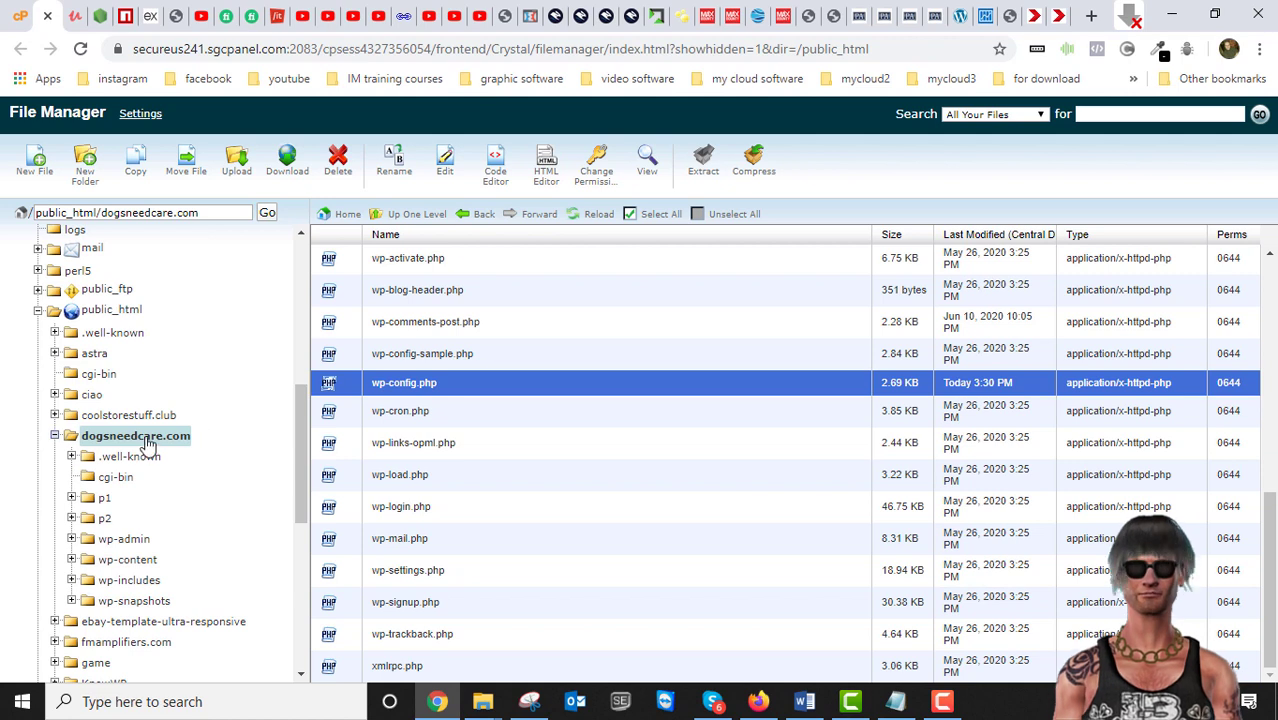
click(148, 441)
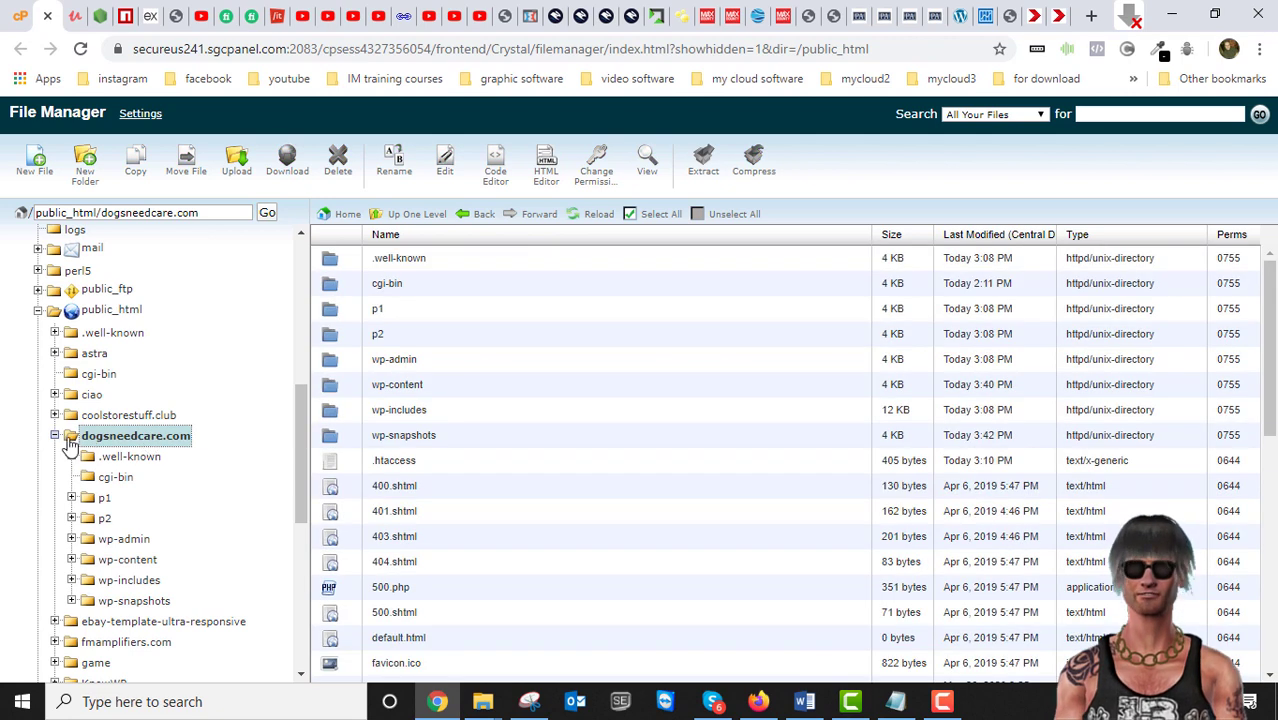
scroll(440, 433, down, 6)
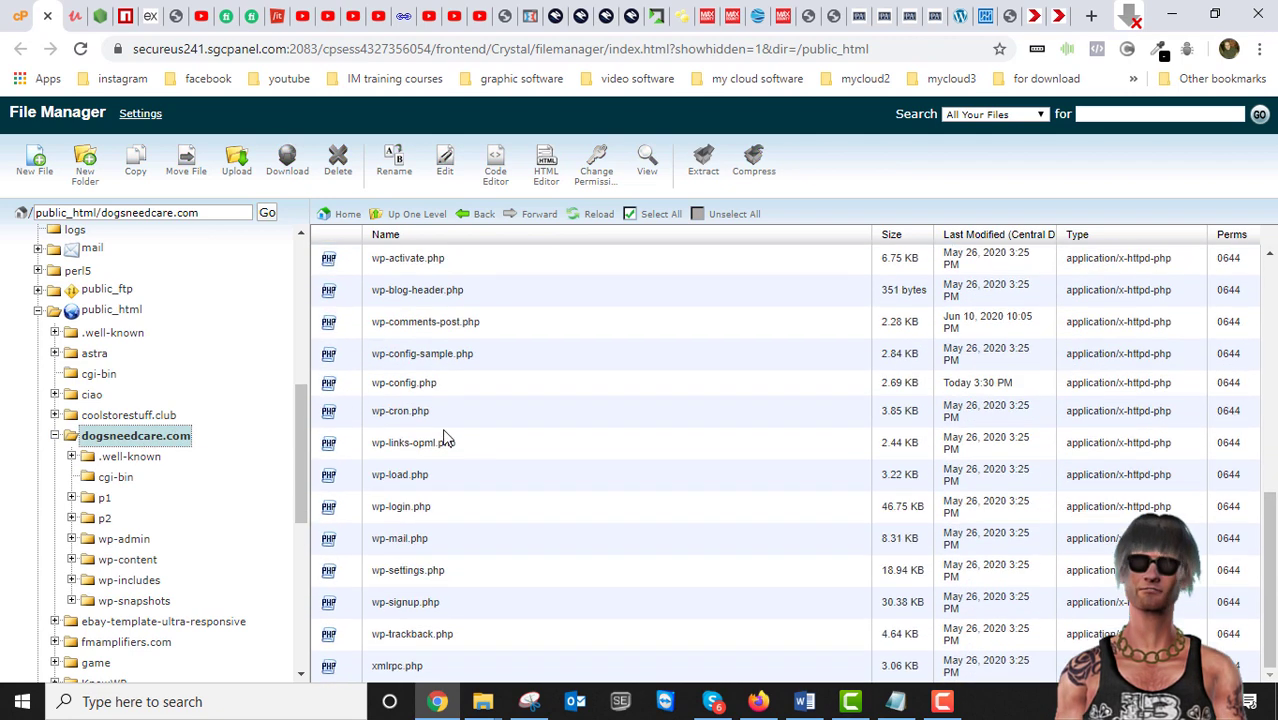
scroll(445, 435, up, 6)
Step: Select all files in dogsneedcare.com and delete them, confirming the removal
click(656, 216)
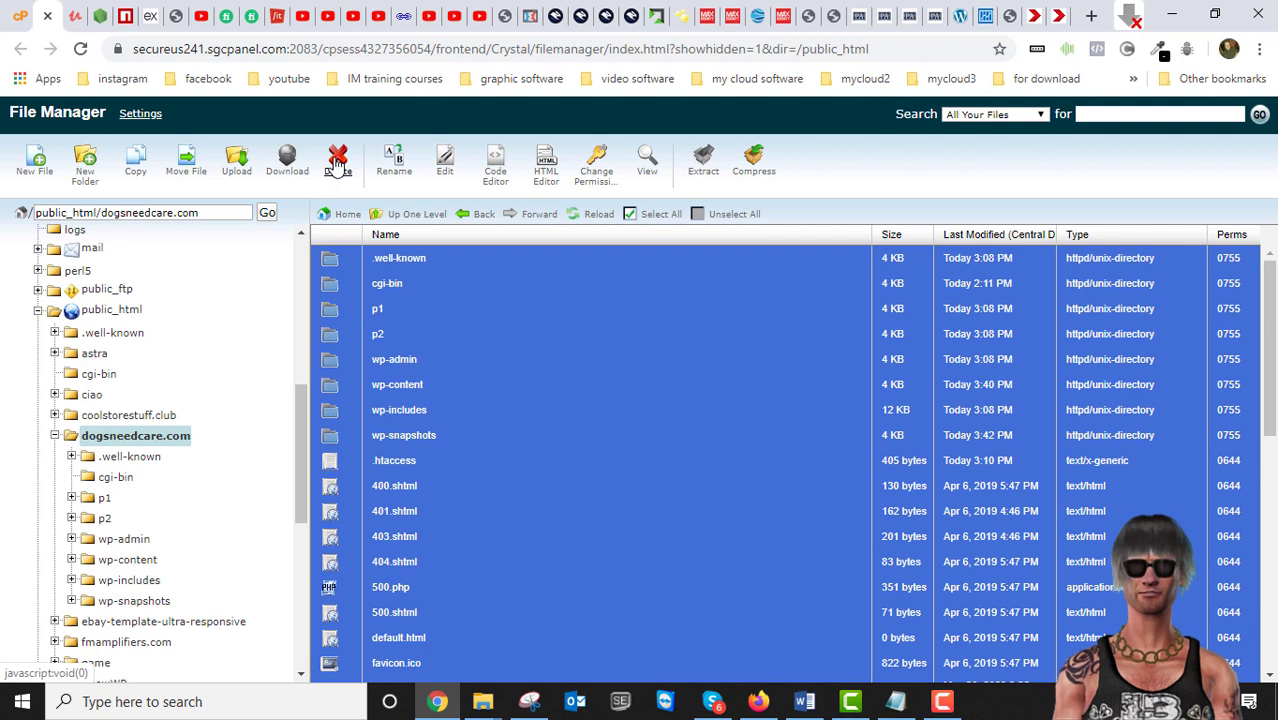
click(337, 164)
click(791, 541)
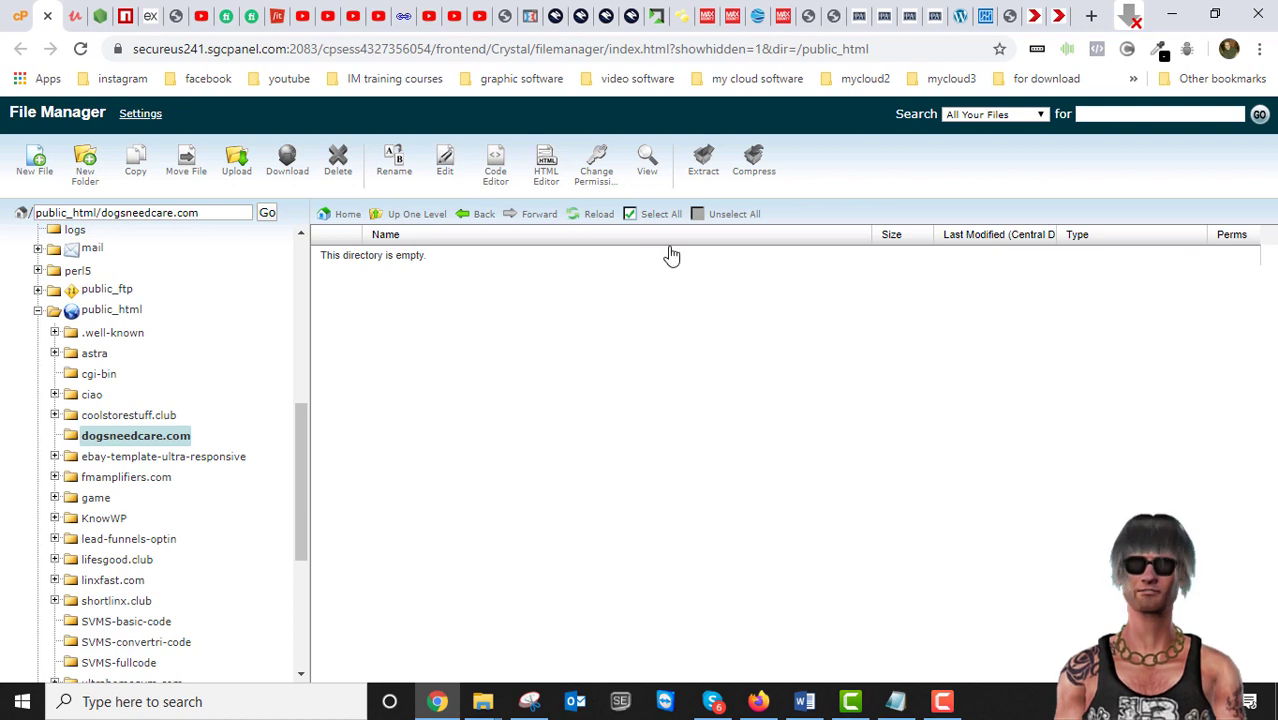
click(237, 163)
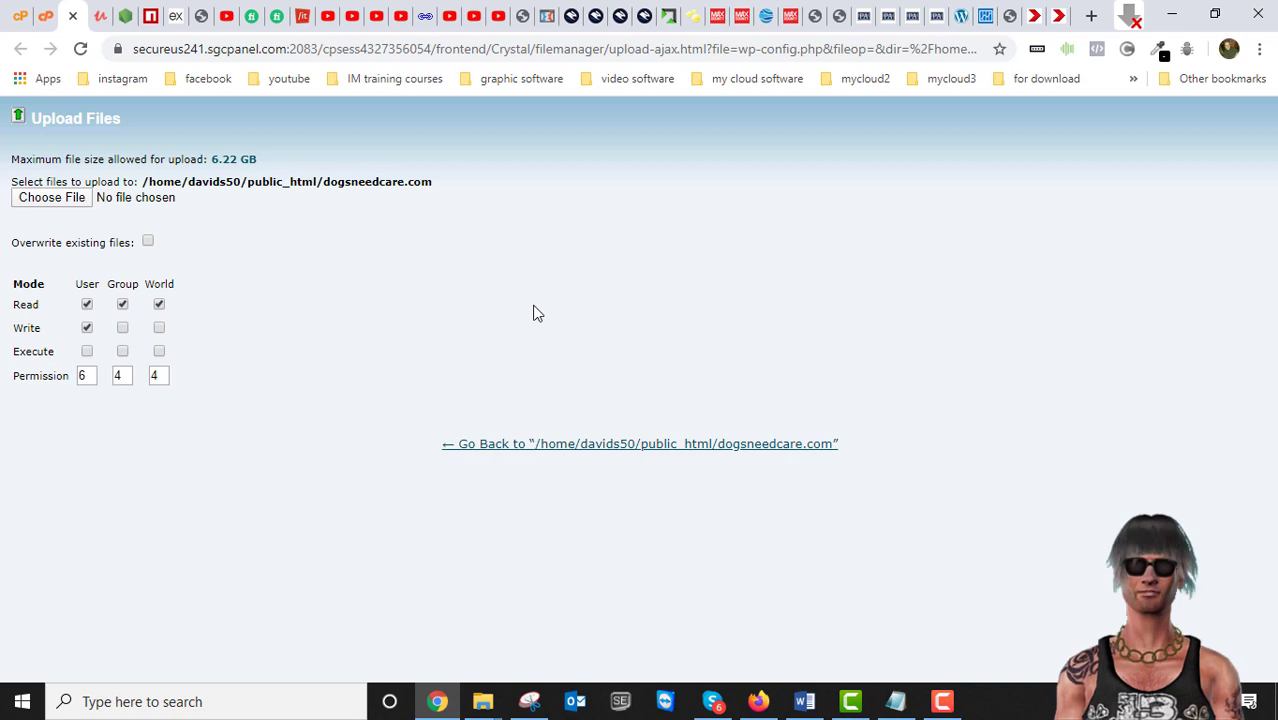
Step: Upload installer.php and the Duplicator archive zip into dogsneedcare.com
click(50, 198)
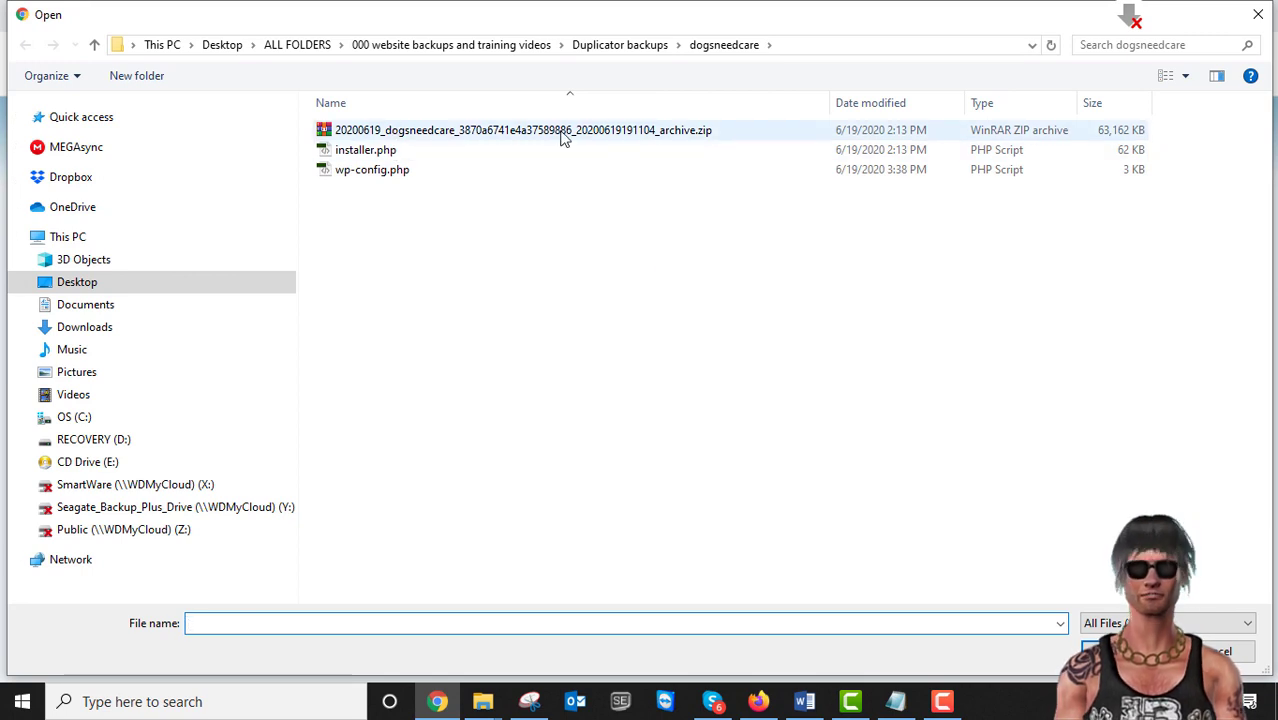
click(345, 151)
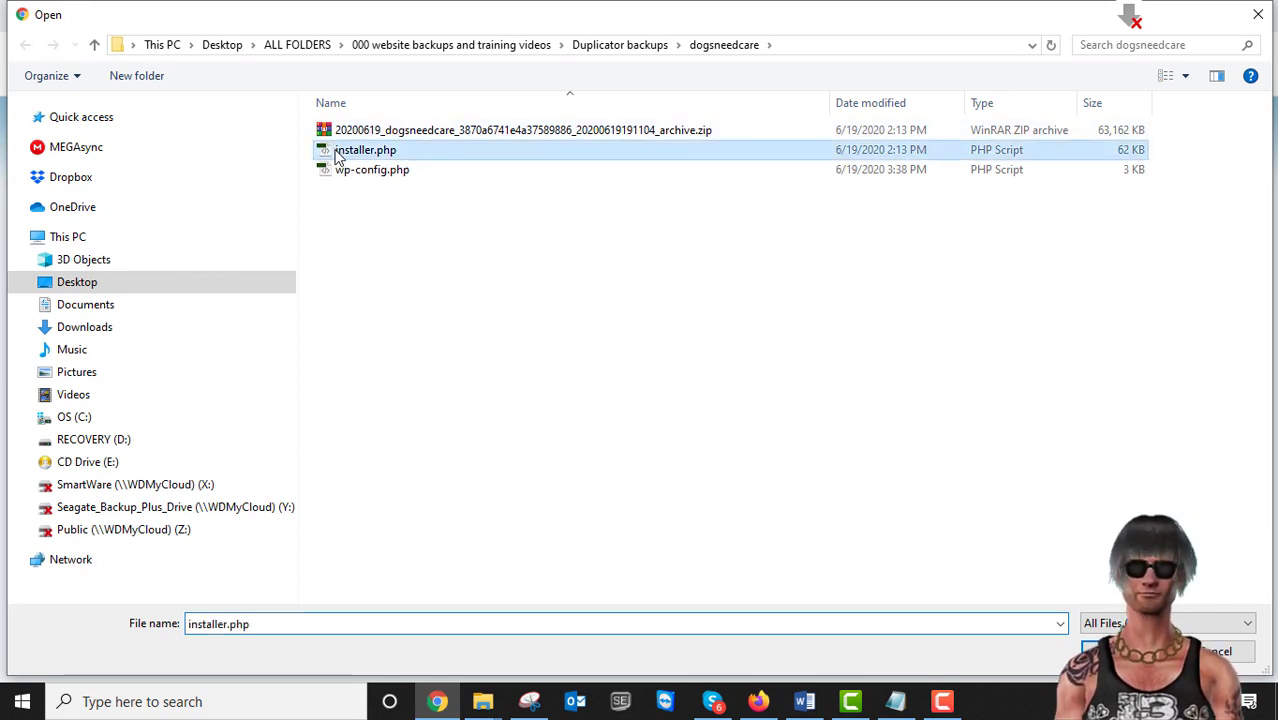
click(1105, 651)
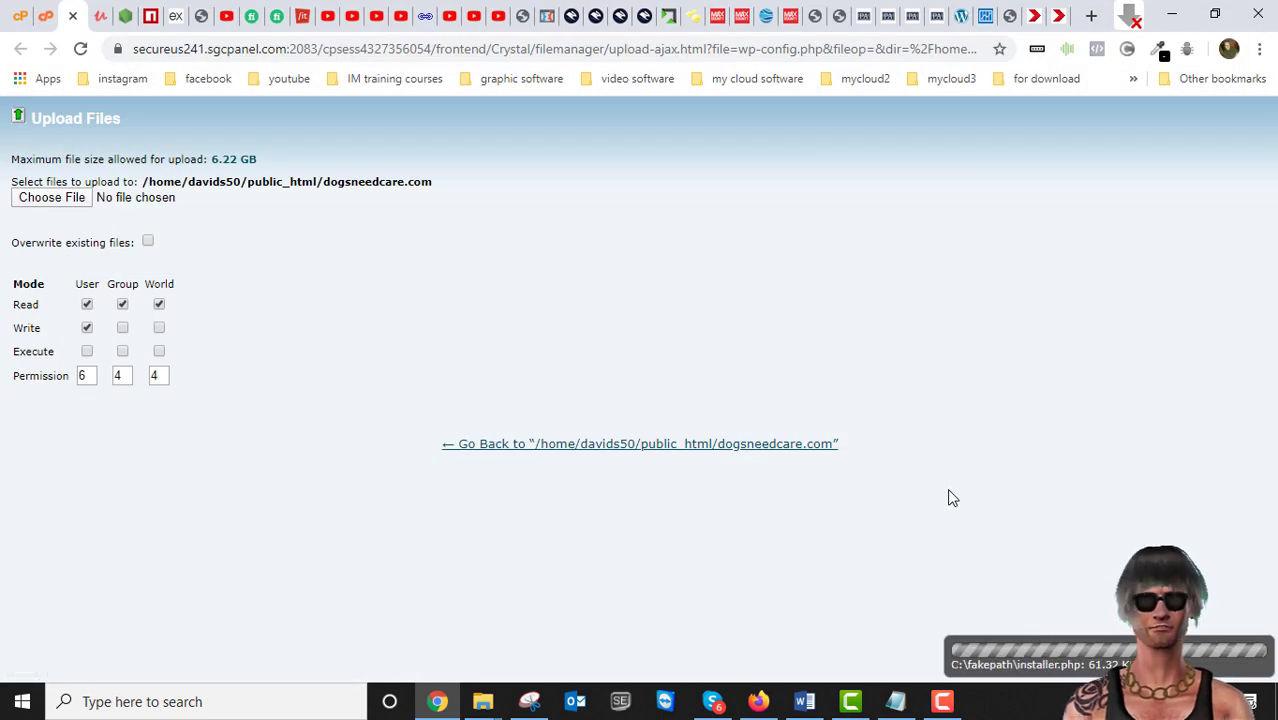
click(62, 203)
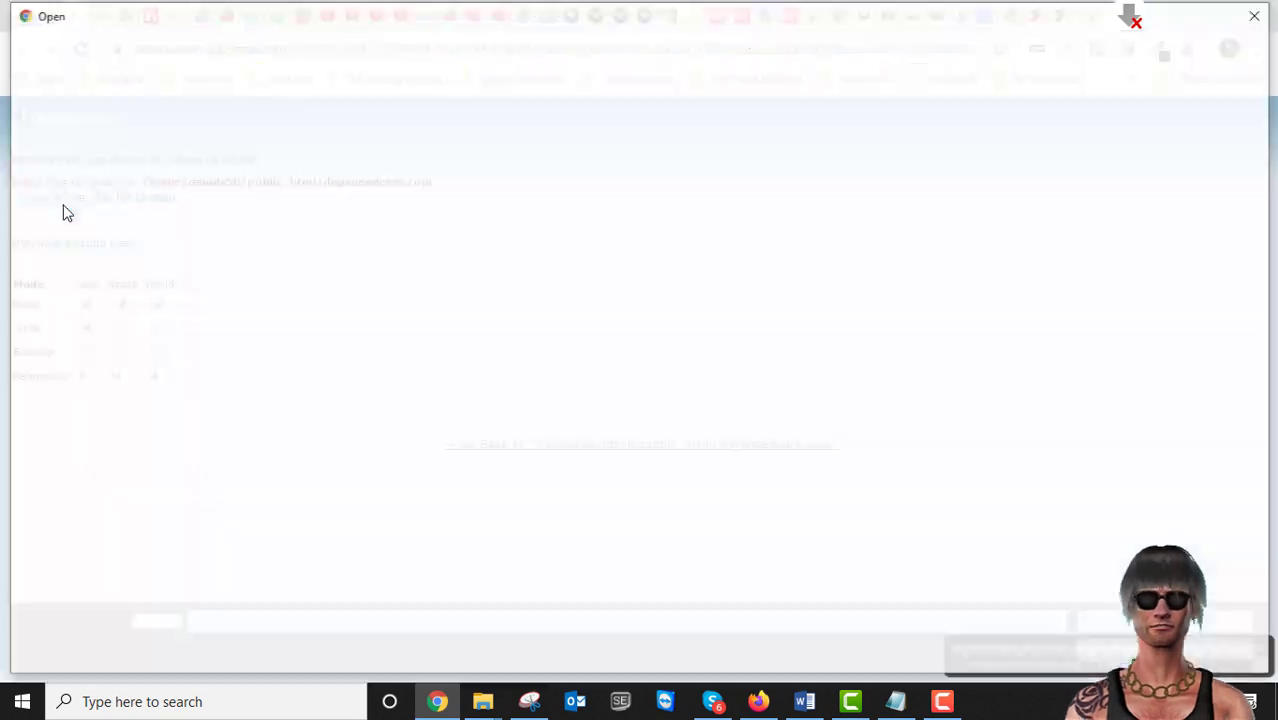
click(427, 133)
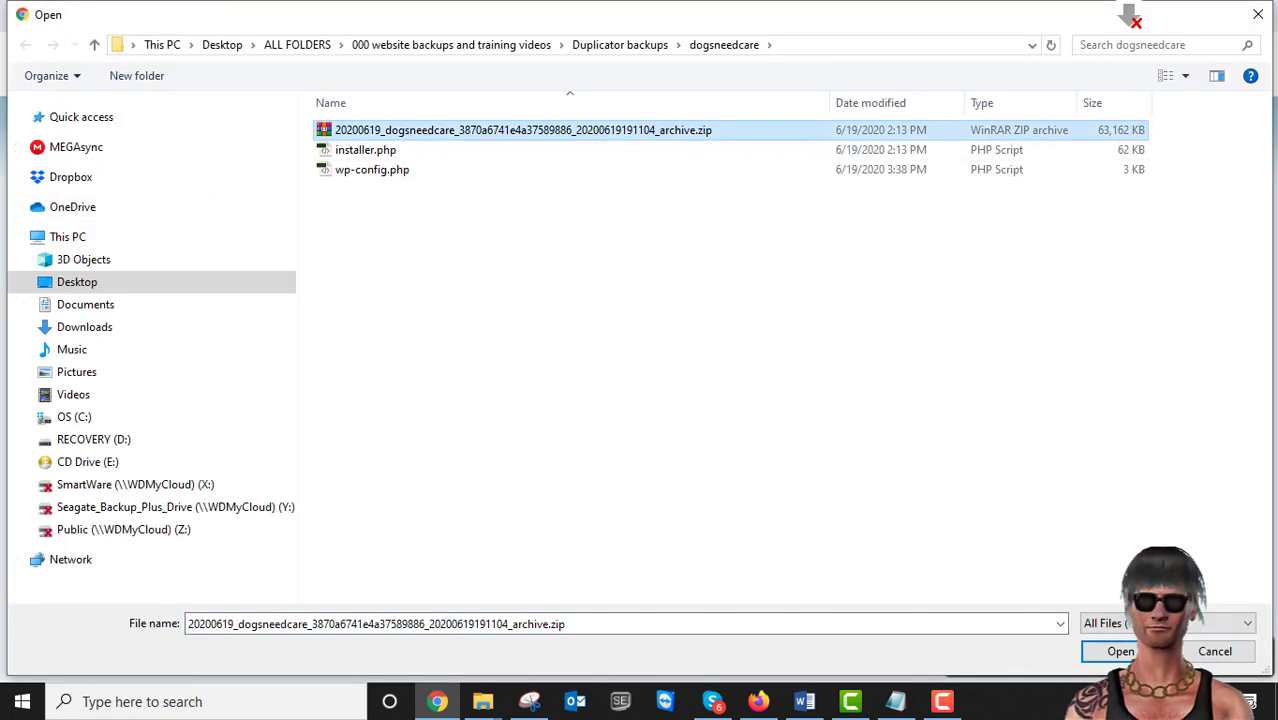
click(1128, 651)
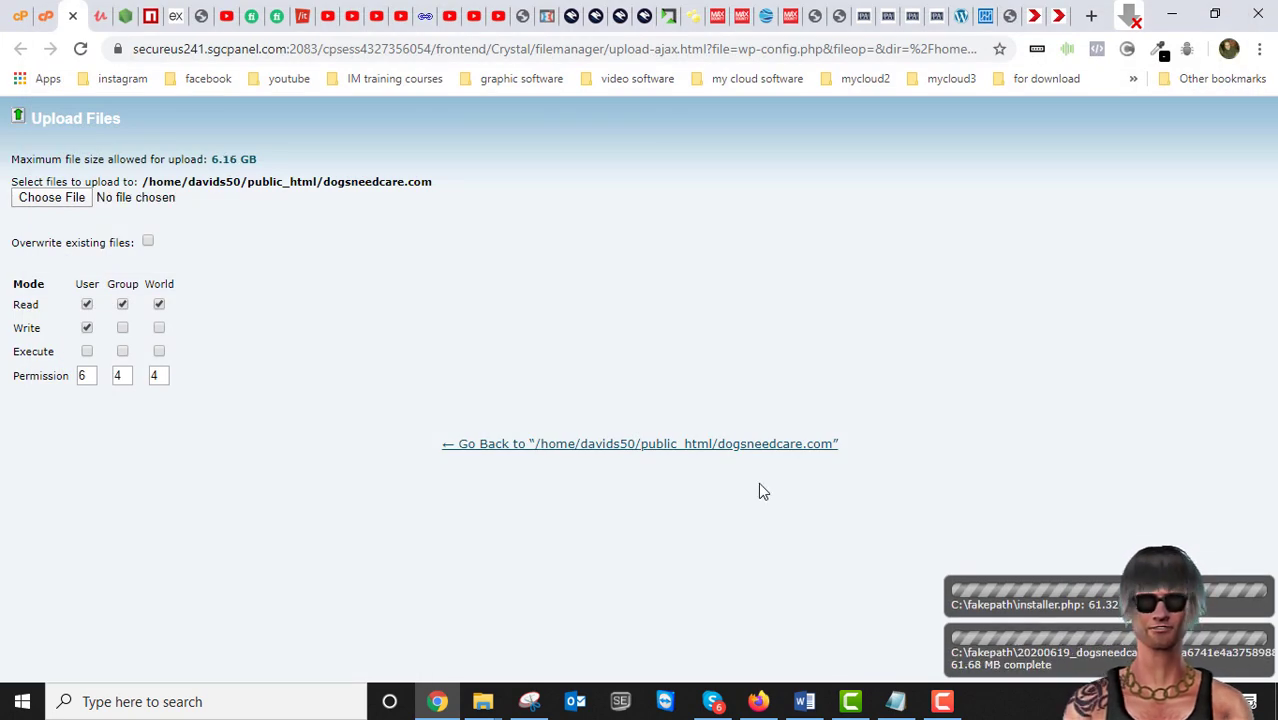
Step: Reload the folder to confirm the 61.68 MB zip and 61.32 KB installer.php, then return to Duplicator
click(605, 446)
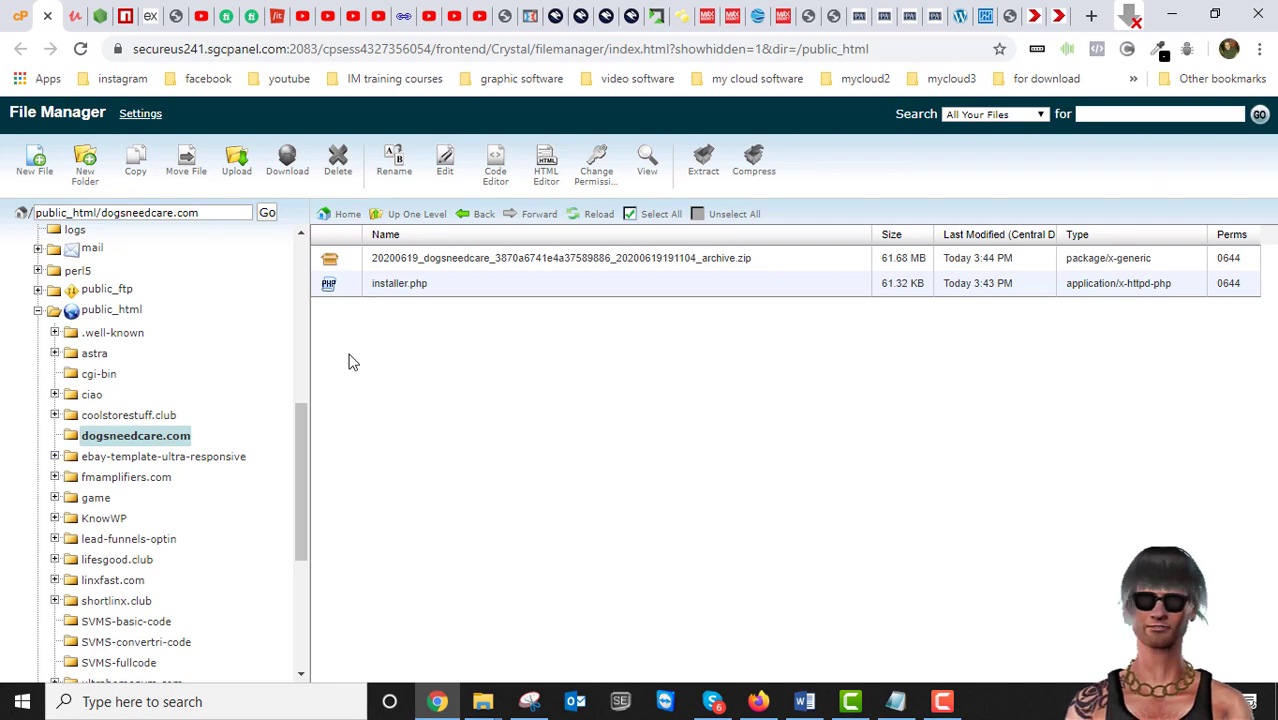
click(136, 437)
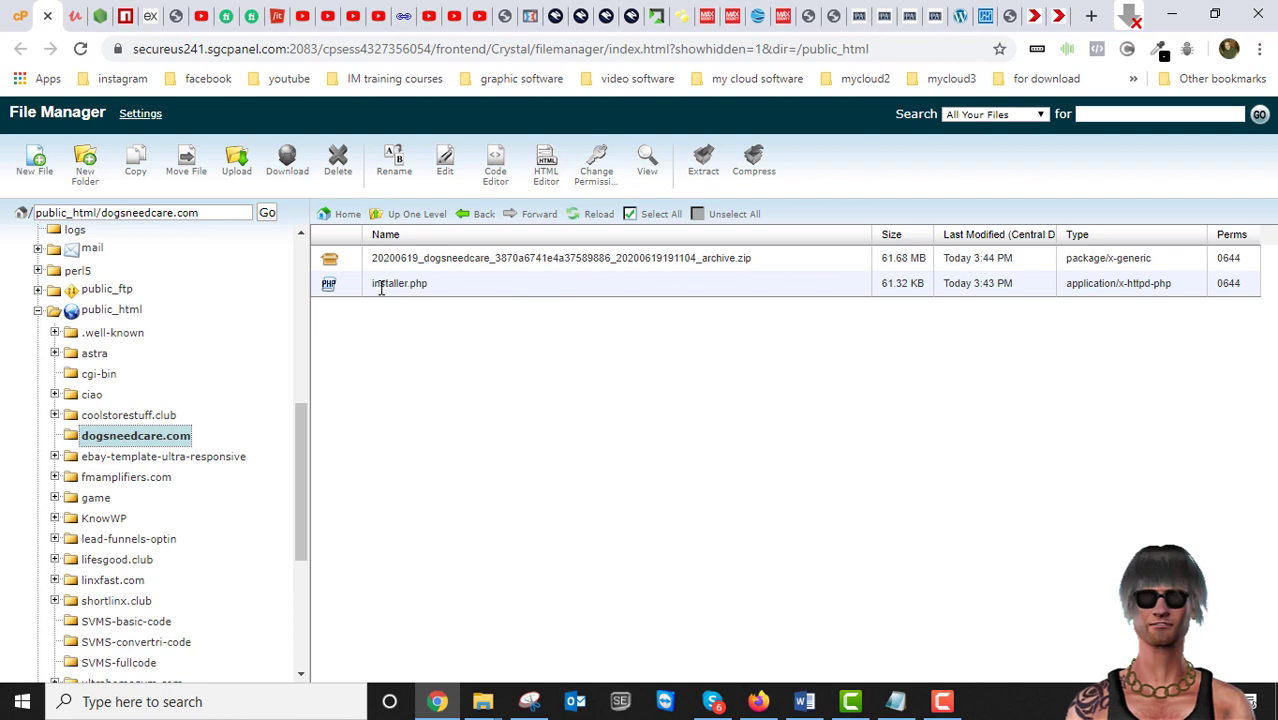
click(380, 287)
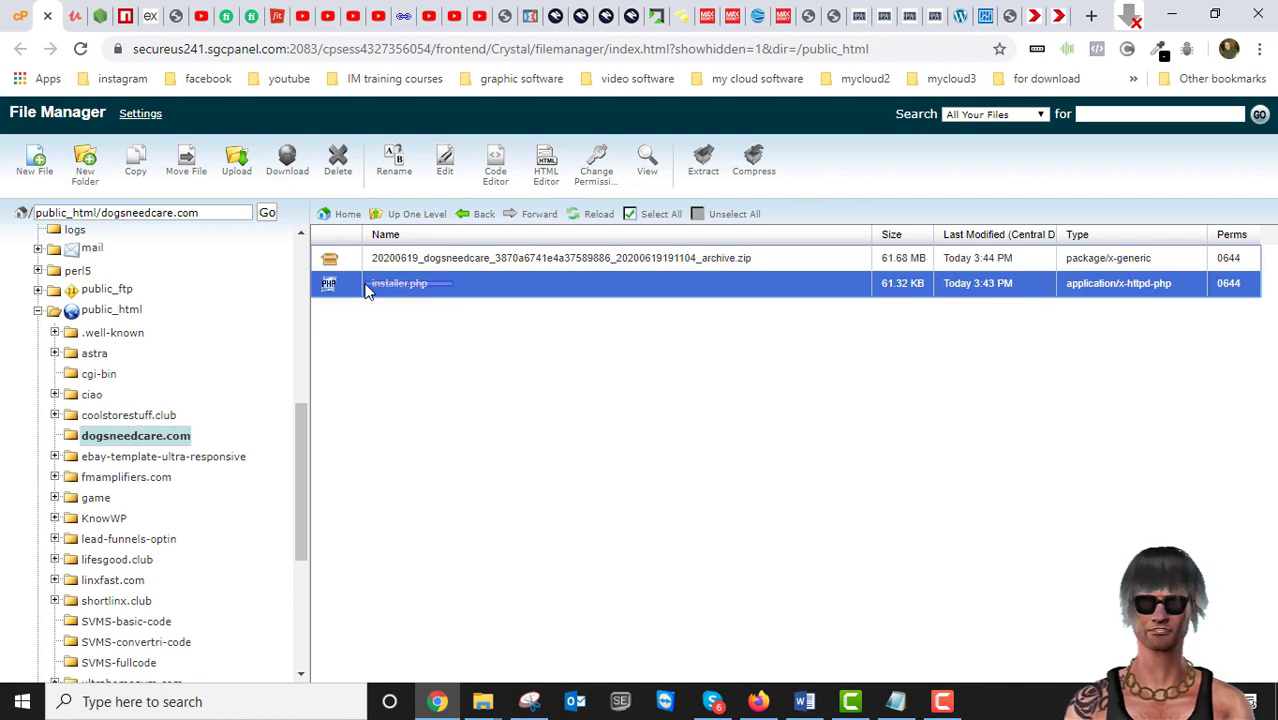
click(457, 289)
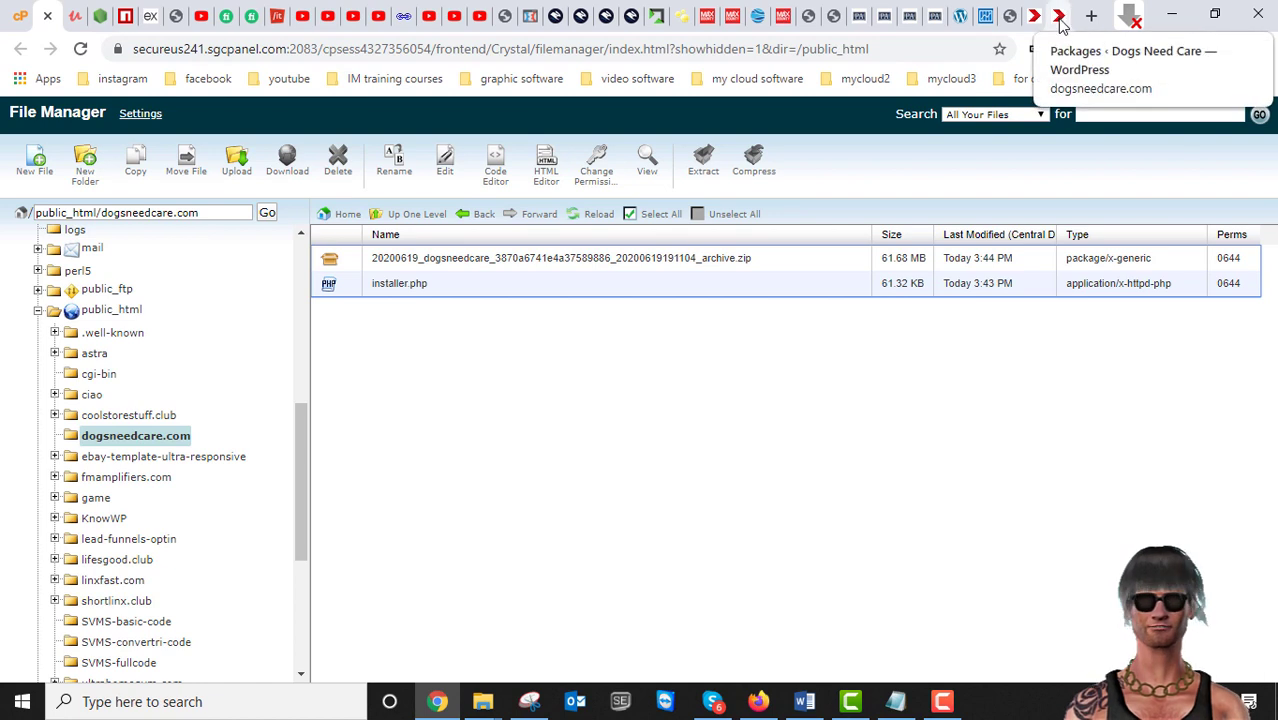
click(1056, 17)
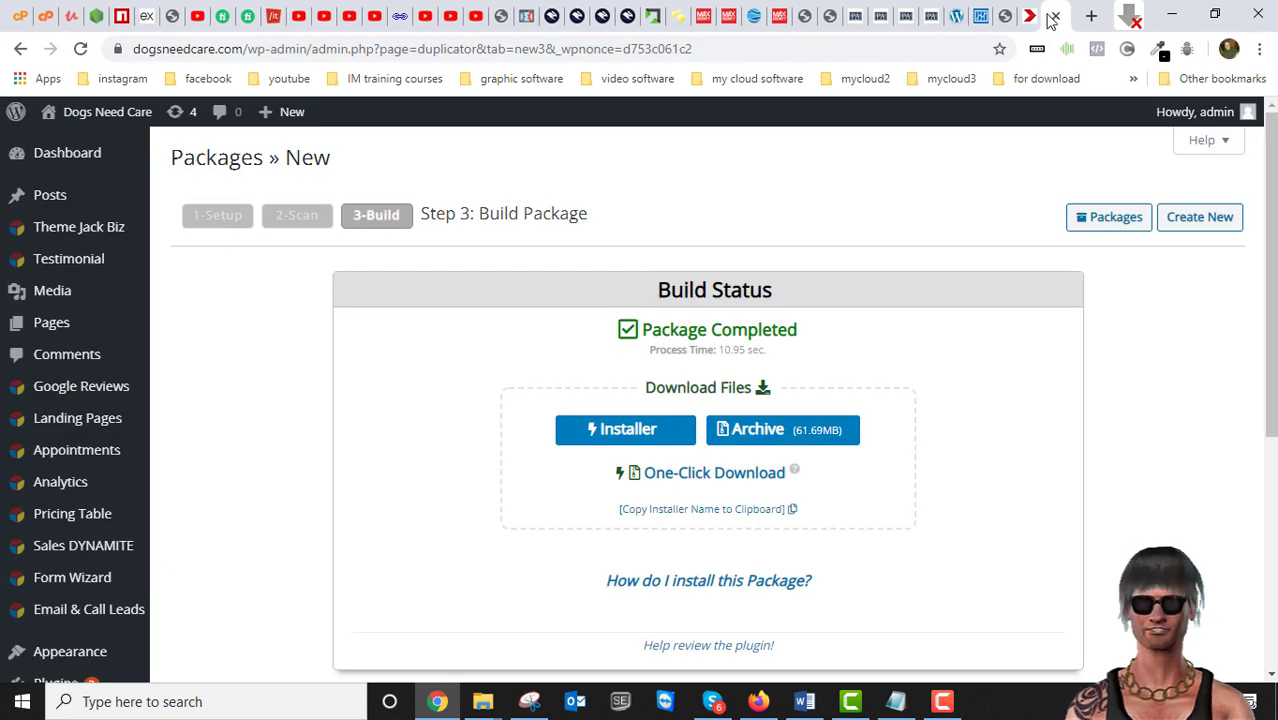
Step: Load the dogsneedcare.com home page by stripping the admin path from the address
drag(713, 48, 252, 57)
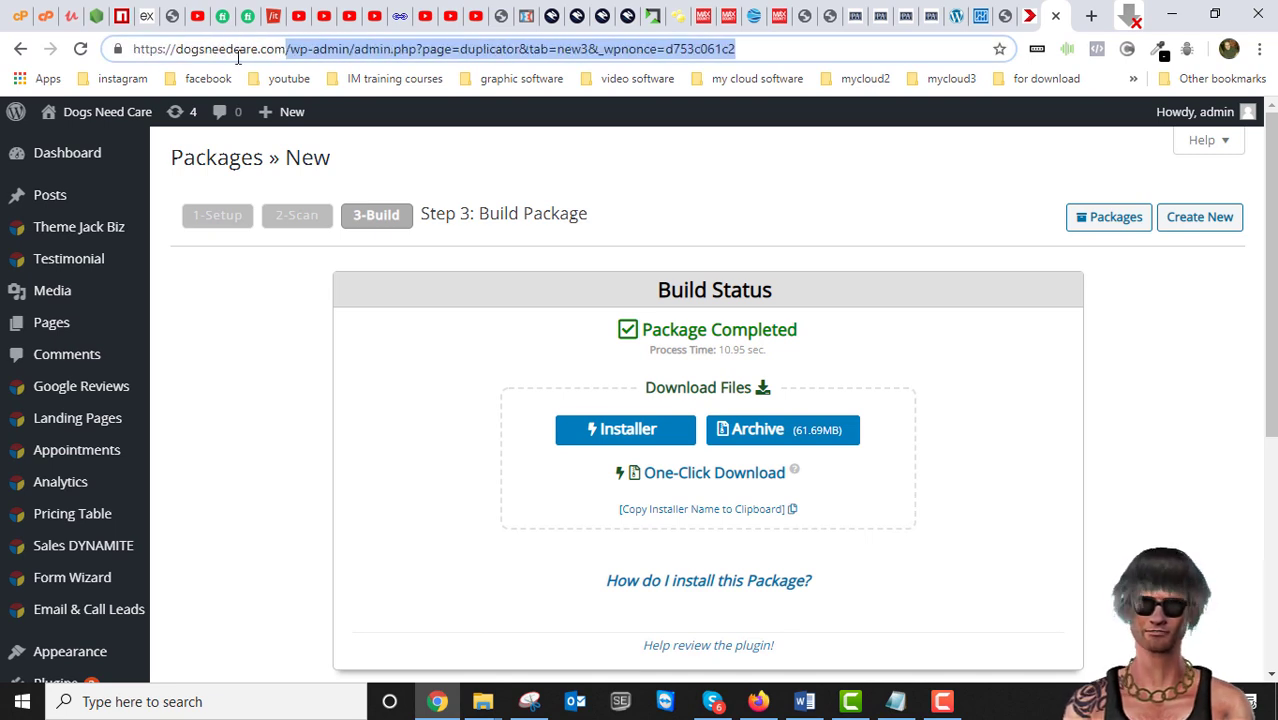
key(BackSpace)
key(Return)
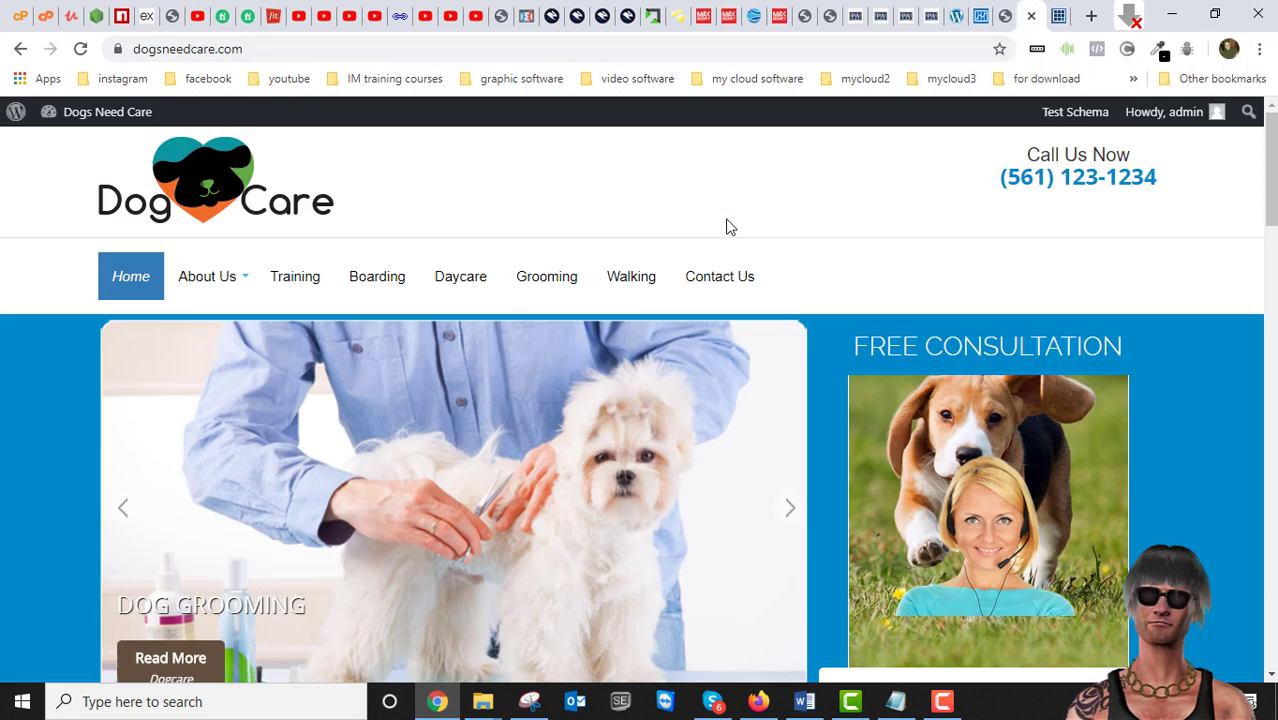
click(1058, 17)
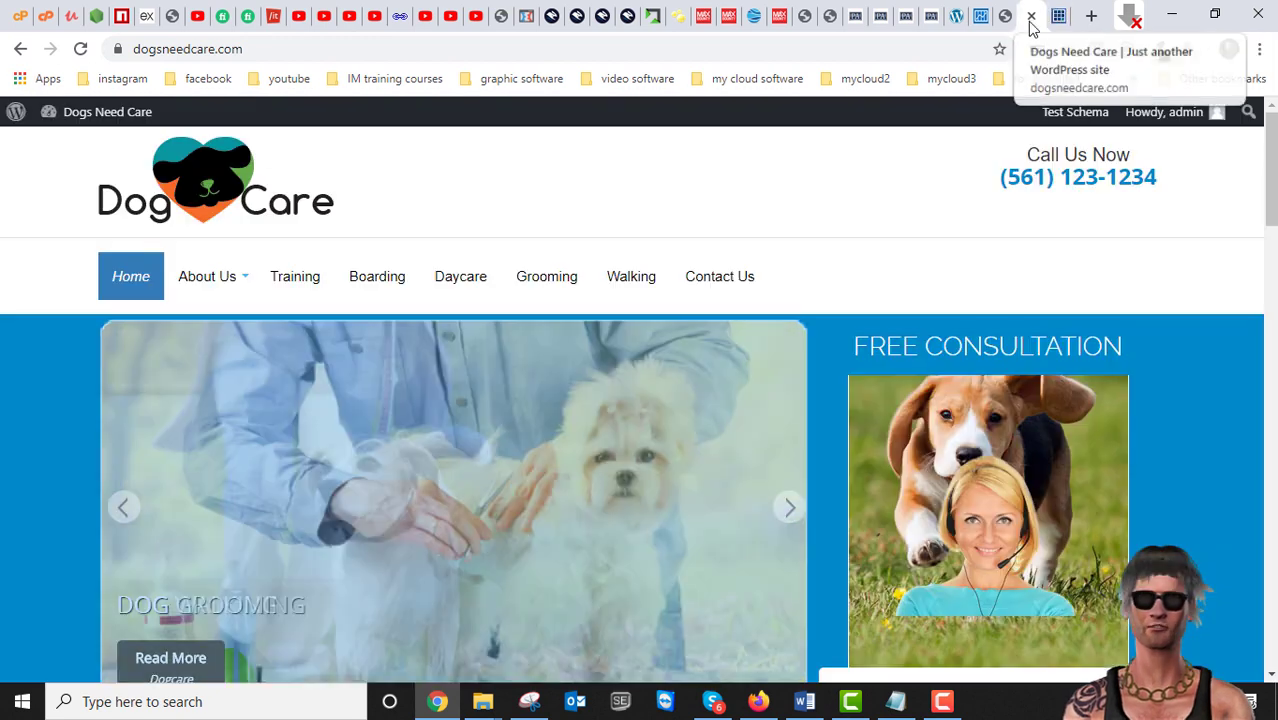
click(80, 49)
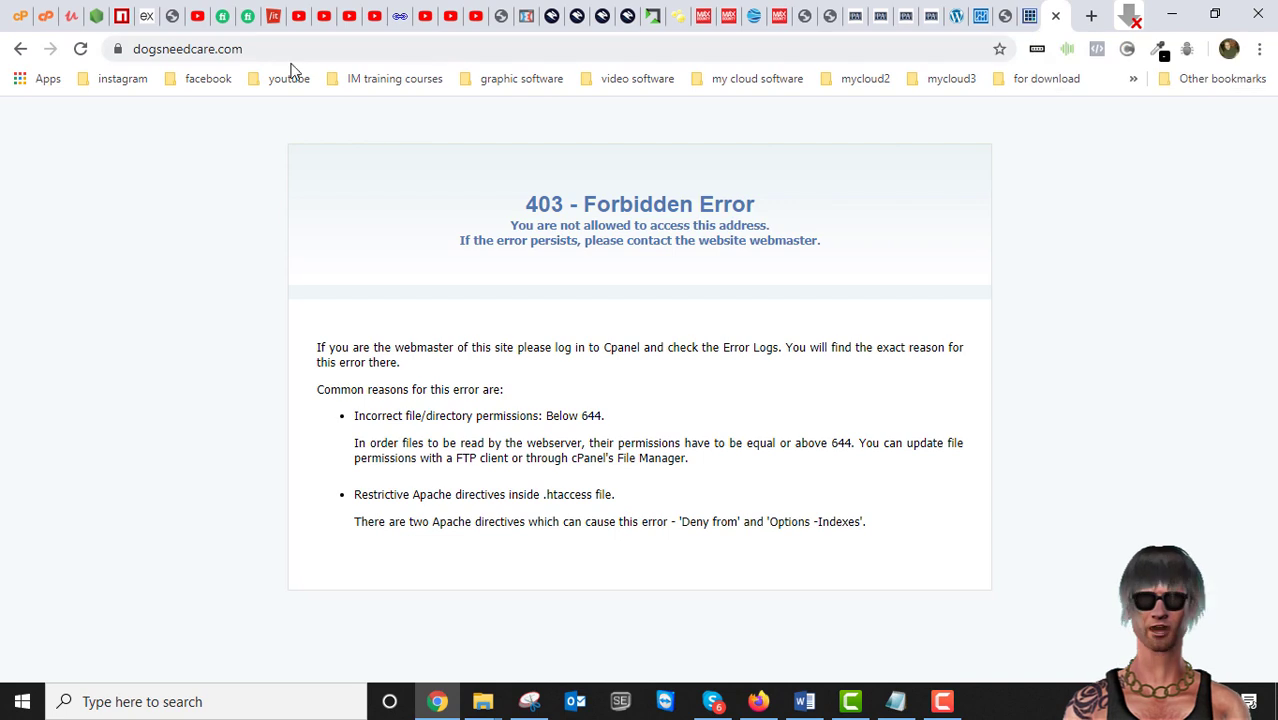
Step: Go to dogsneedcare.com/wp-admin
click(285, 48)
click(287, 49)
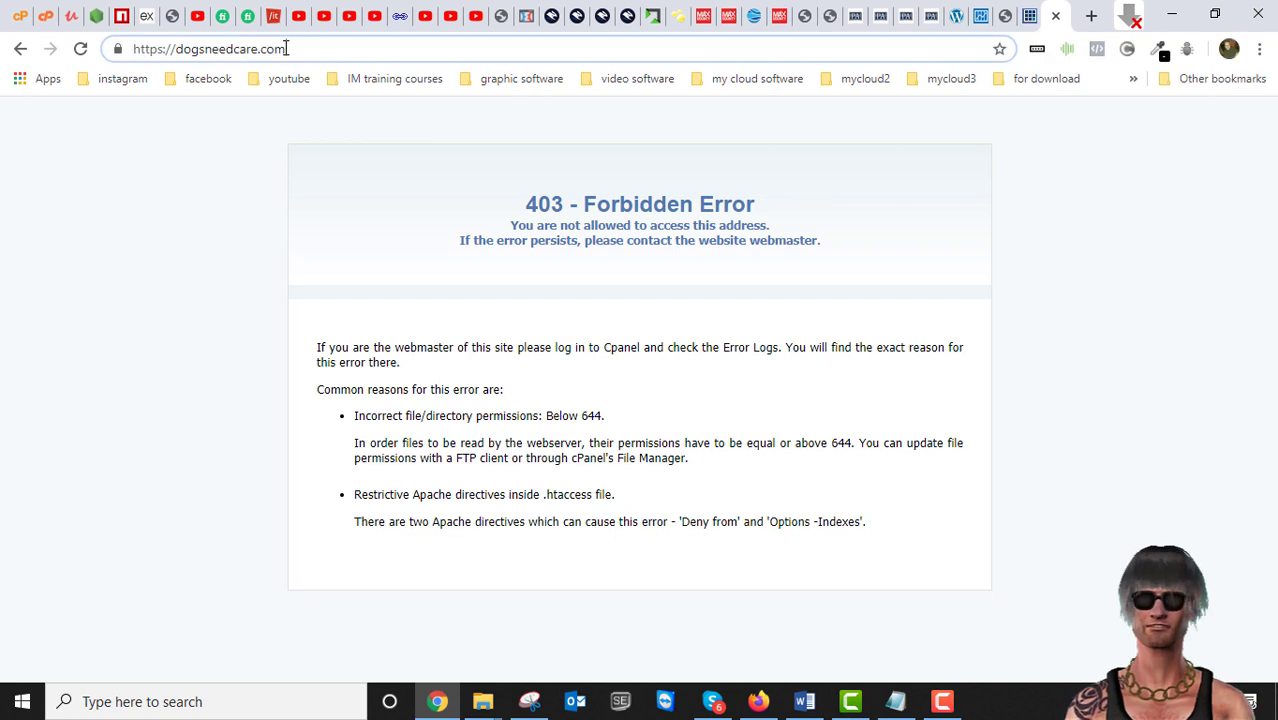
text(/wp)
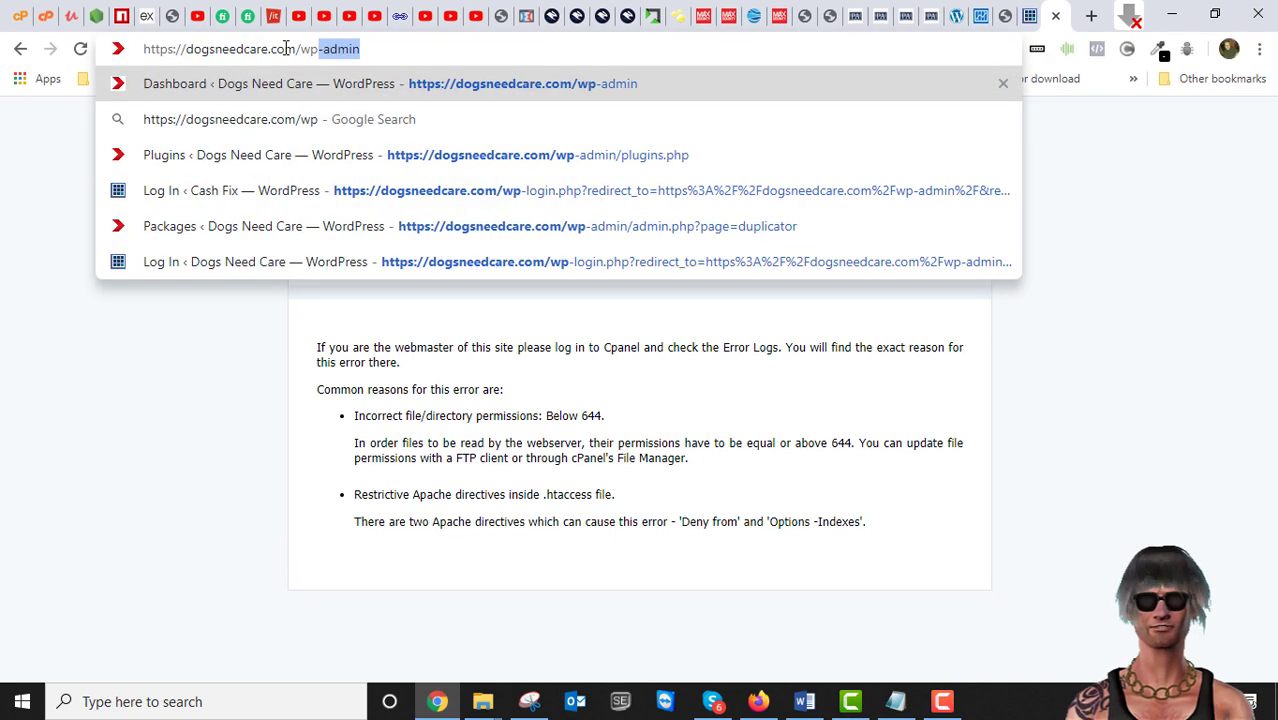
text(-admin)
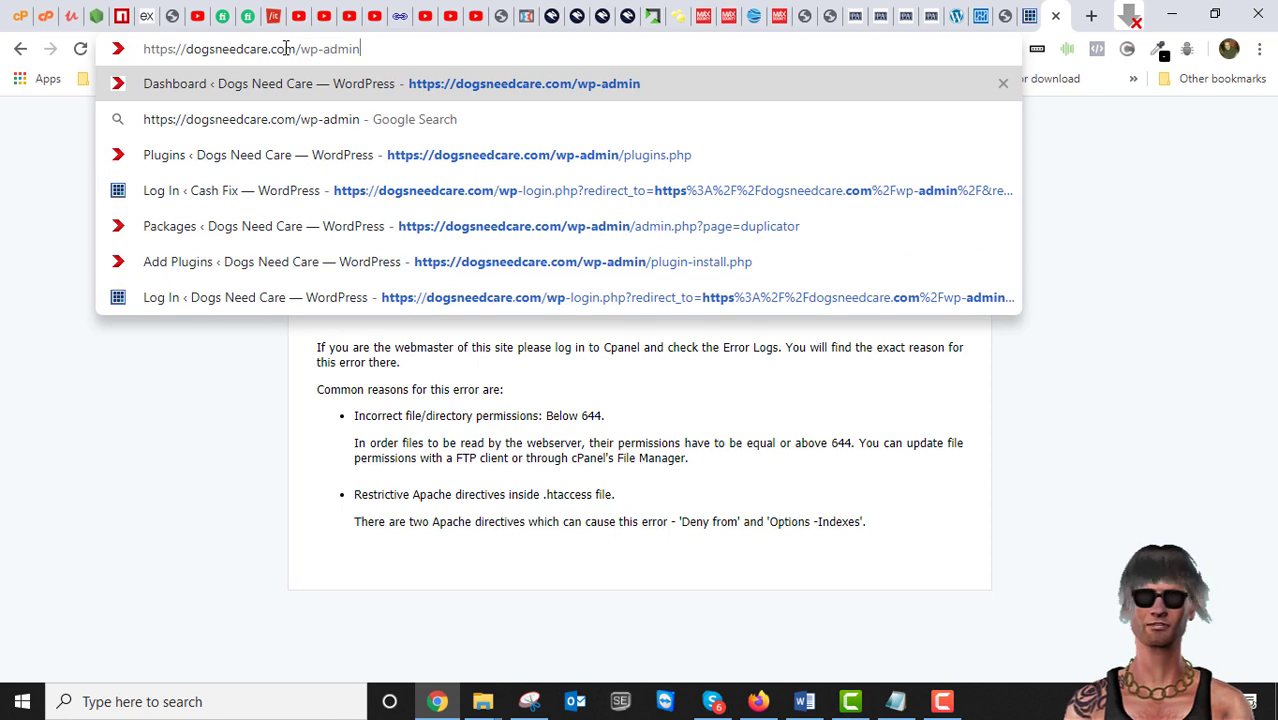
key(Return)
Step: Change the address to dogsneedcare.com/installer.php to reach the installer's Step 1 of 4: Deployment
drag(340, 48, 262, 49)
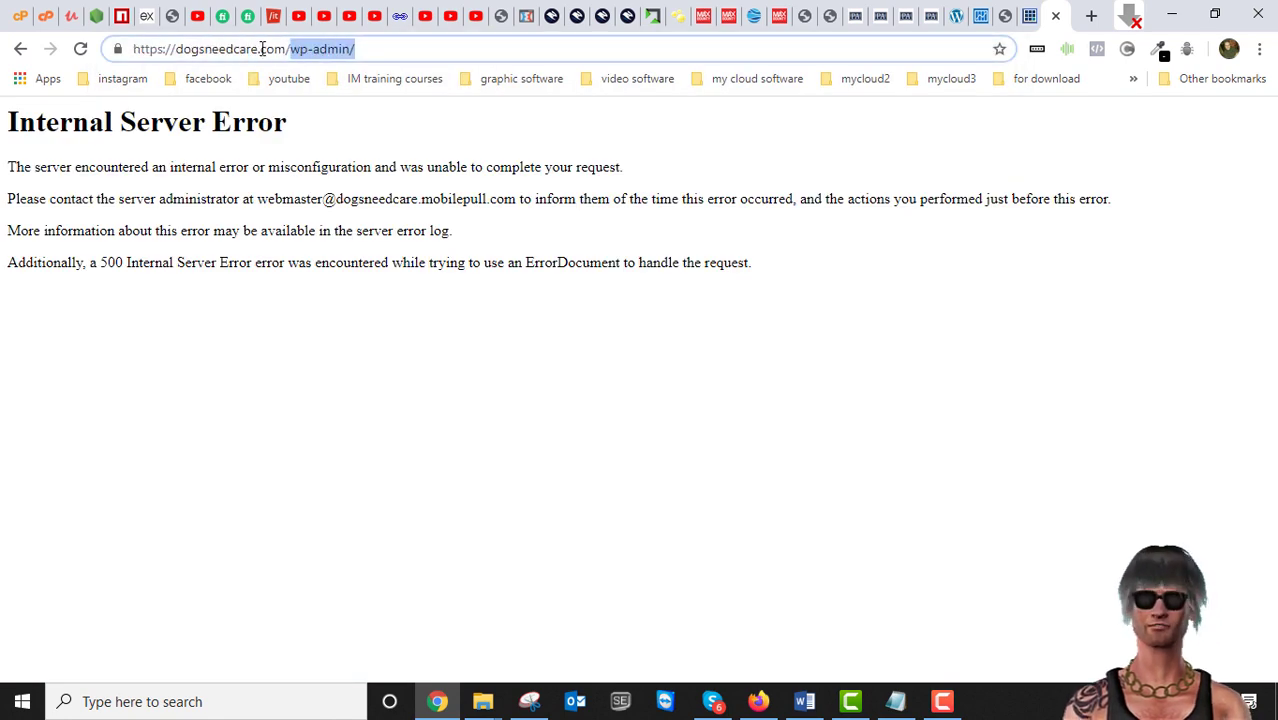
text(installer.)
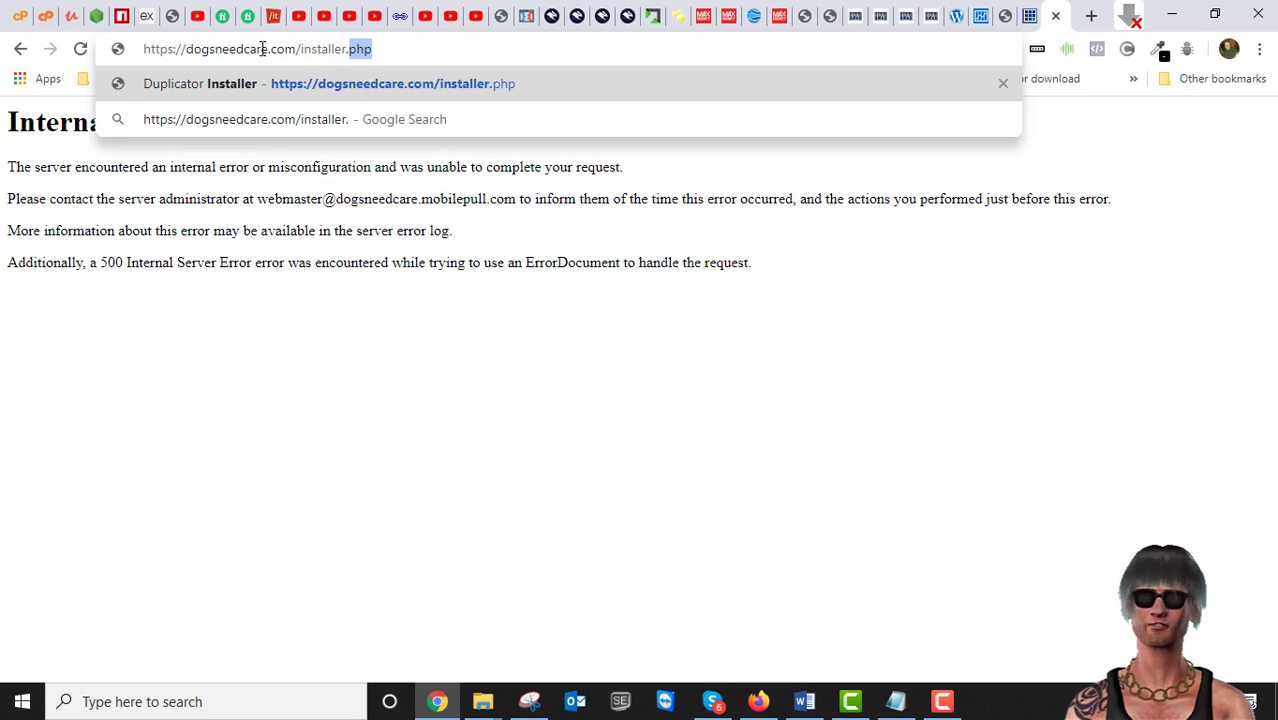
text(php)
key(Return)
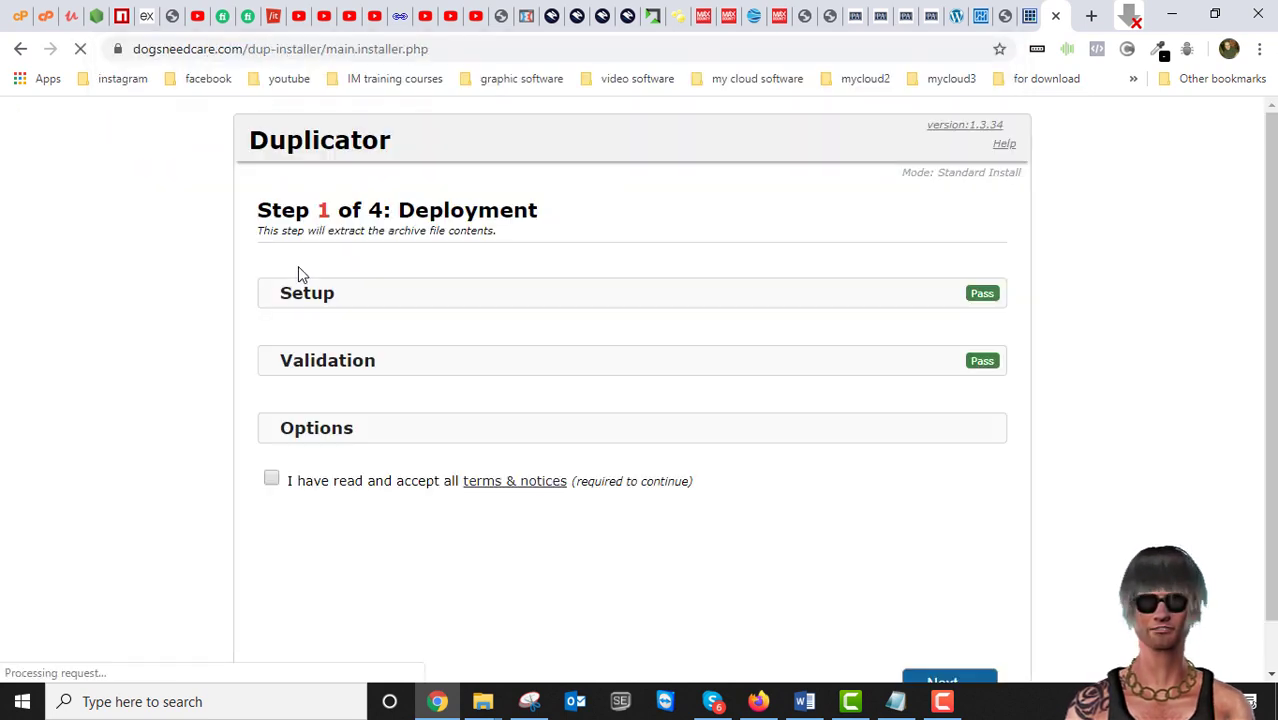
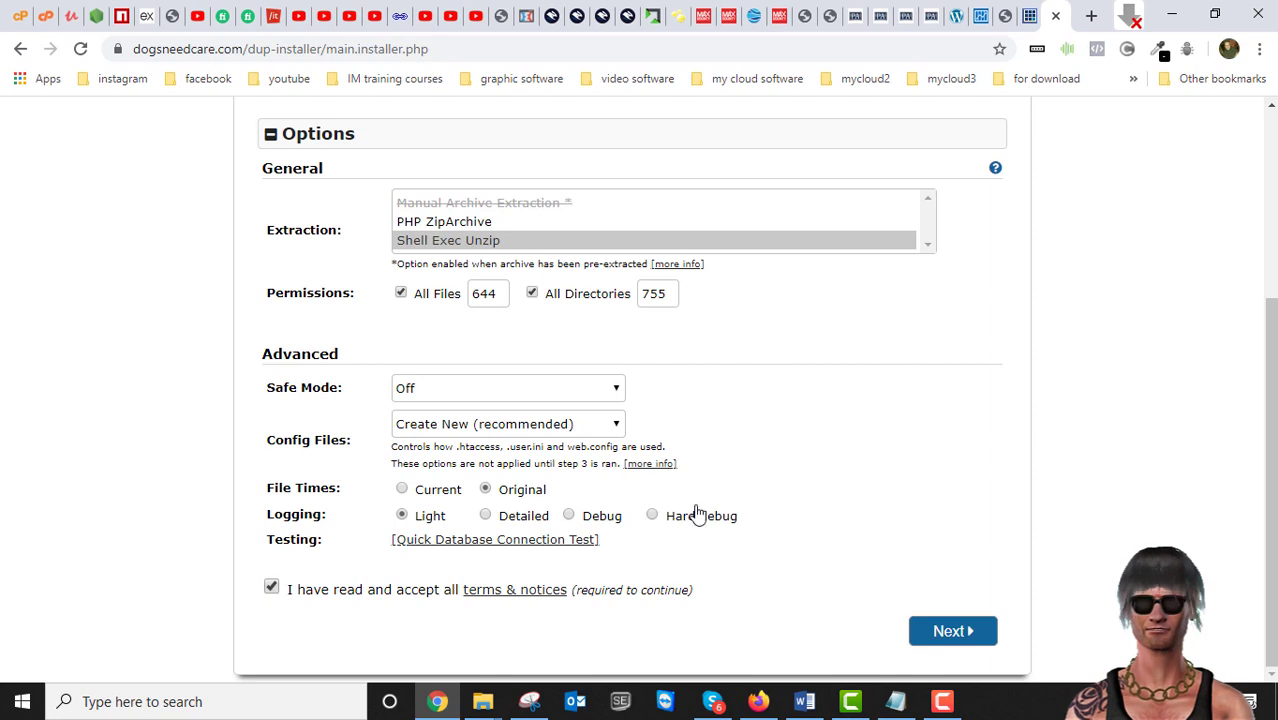
Step: Extract the site archive and advance to Step 2 of 4: Install Database
click(953, 632)
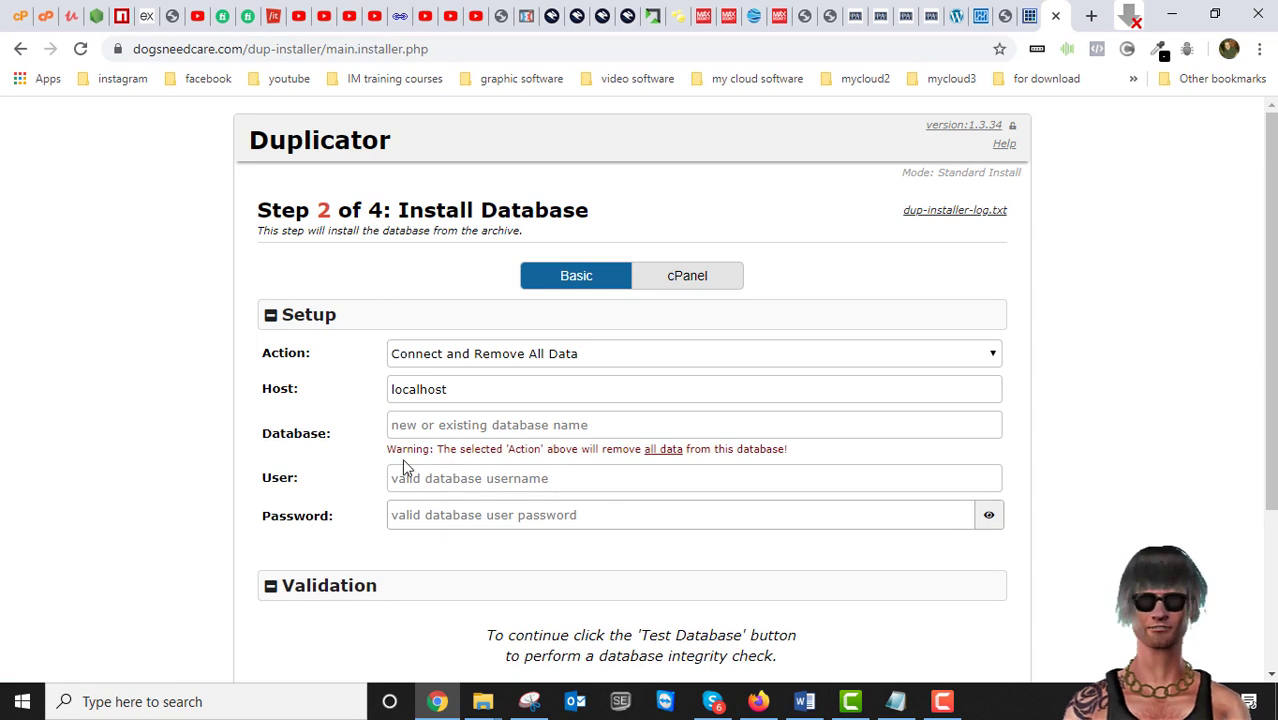
Step: Copy DB_NAME from the wp-config notes into the installer's Database field
click(477, 389)
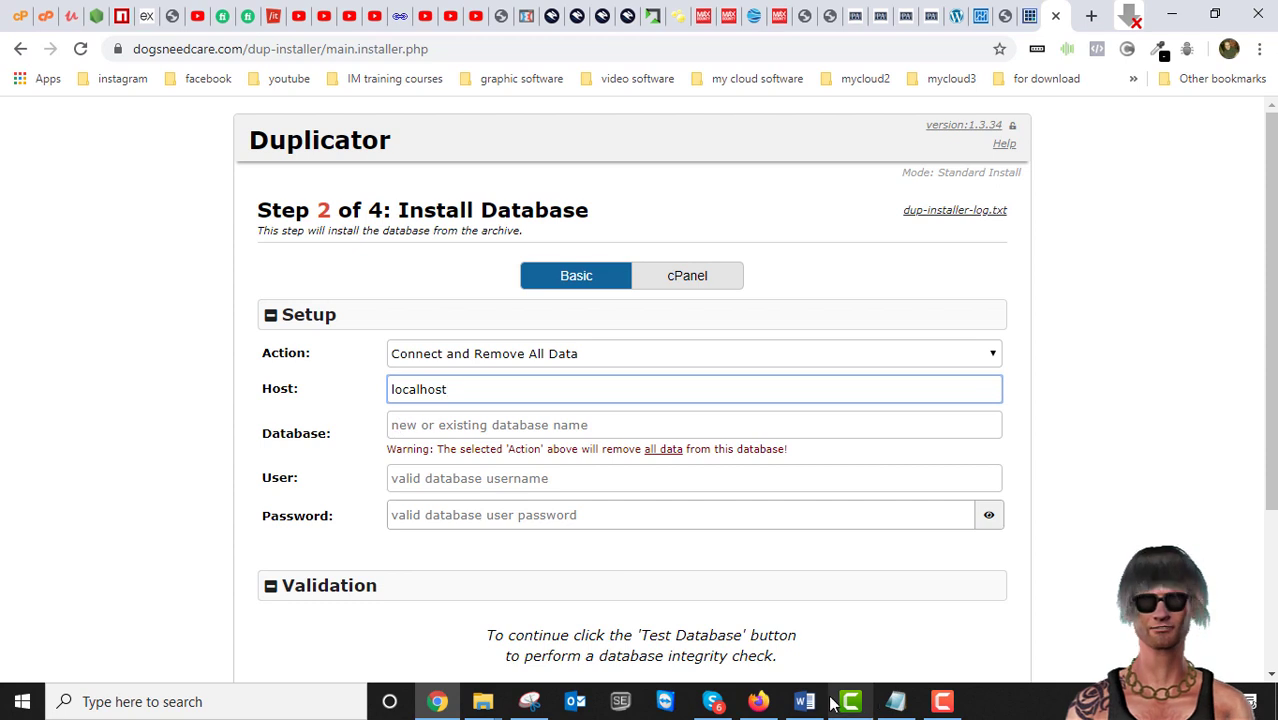
click(895, 701)
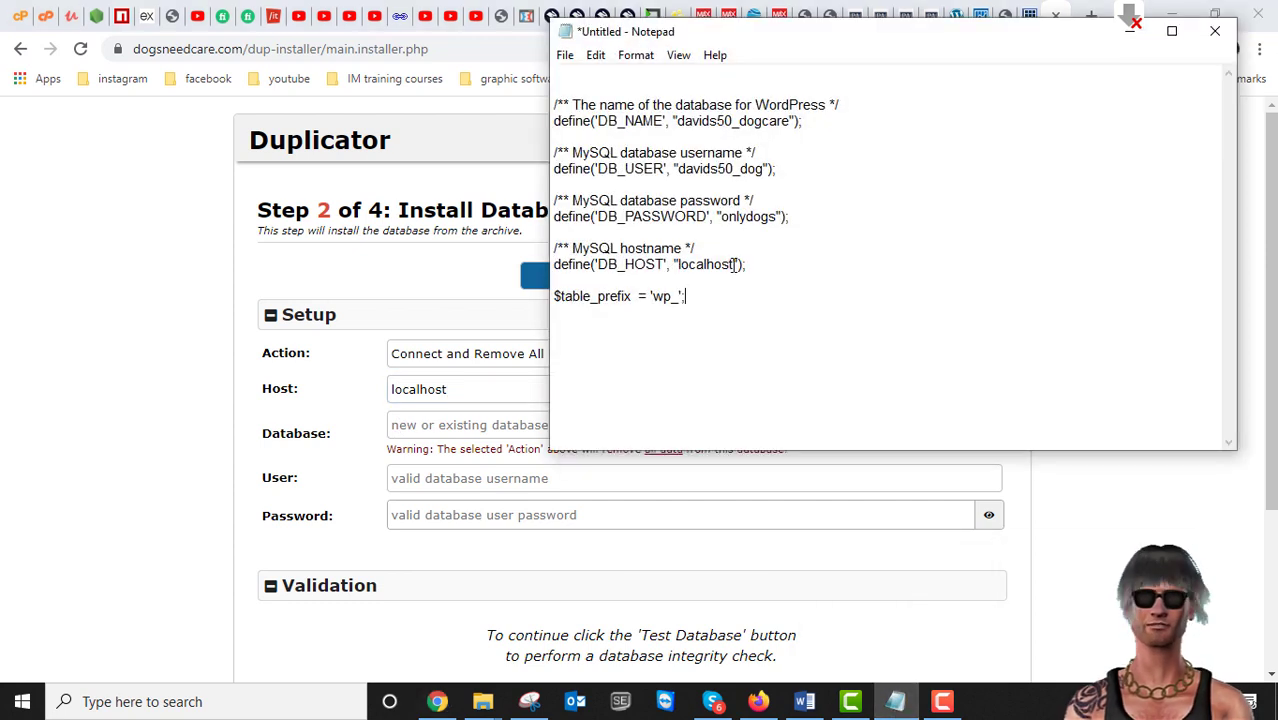
drag(907, 40, 1011, 163)
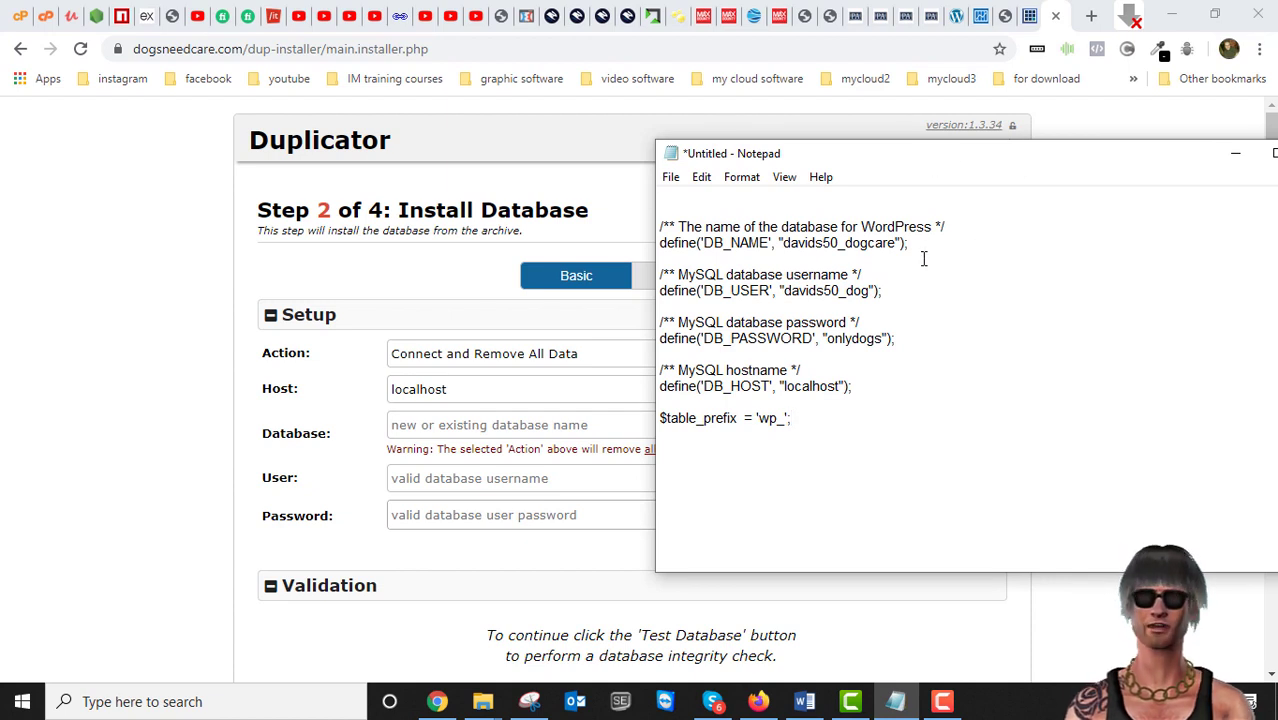
drag(918, 168, 927, 134)
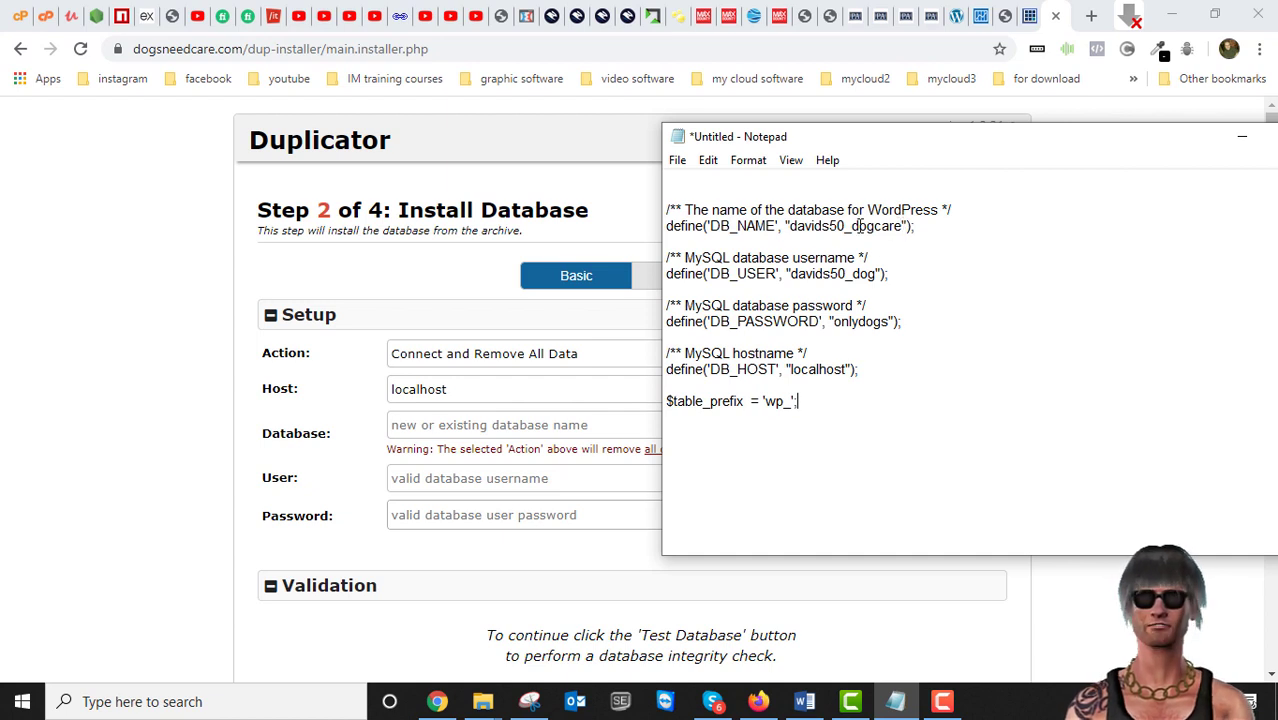
drag(905, 226, 789, 228)
drag(905, 226, 789, 232)
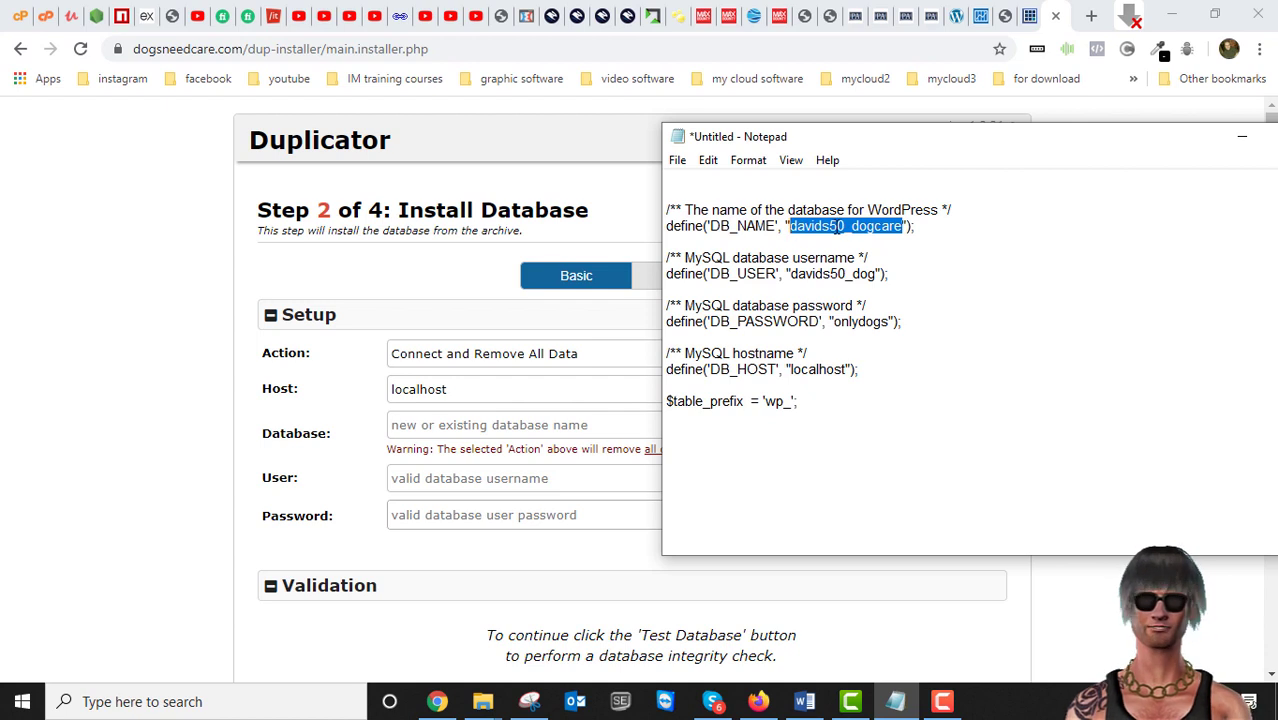
right_click(830, 228)
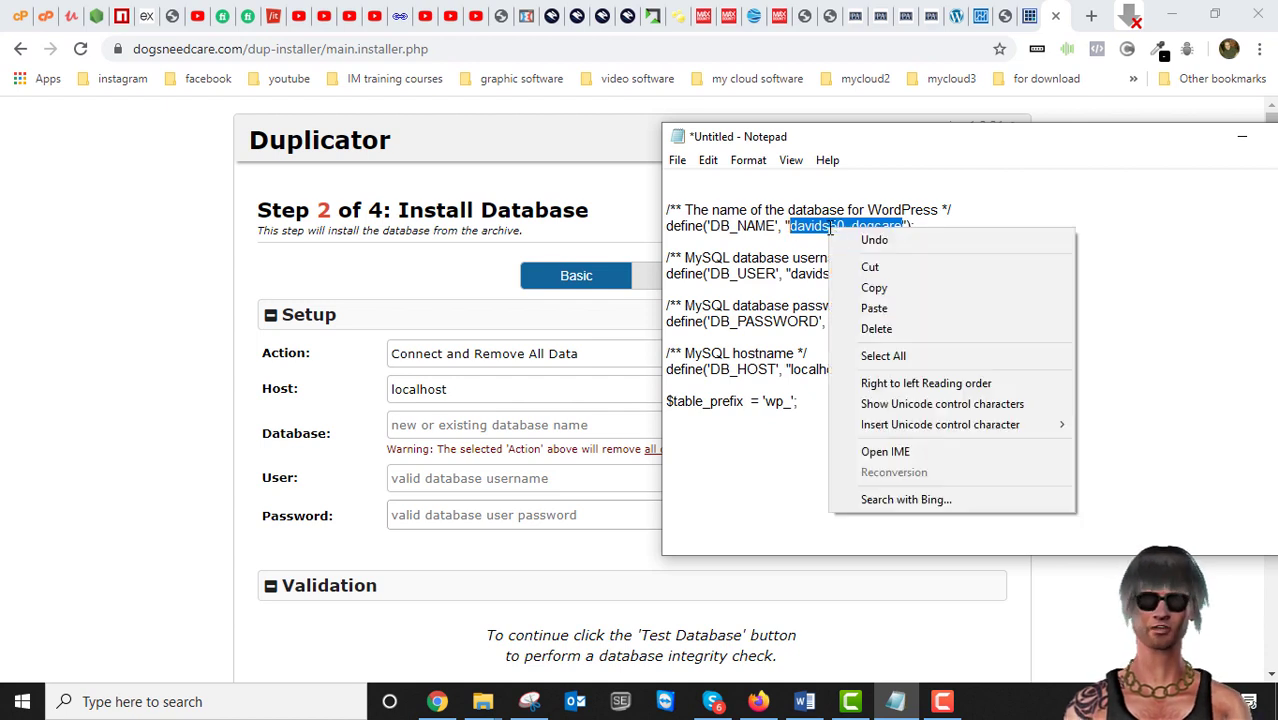
click(873, 287)
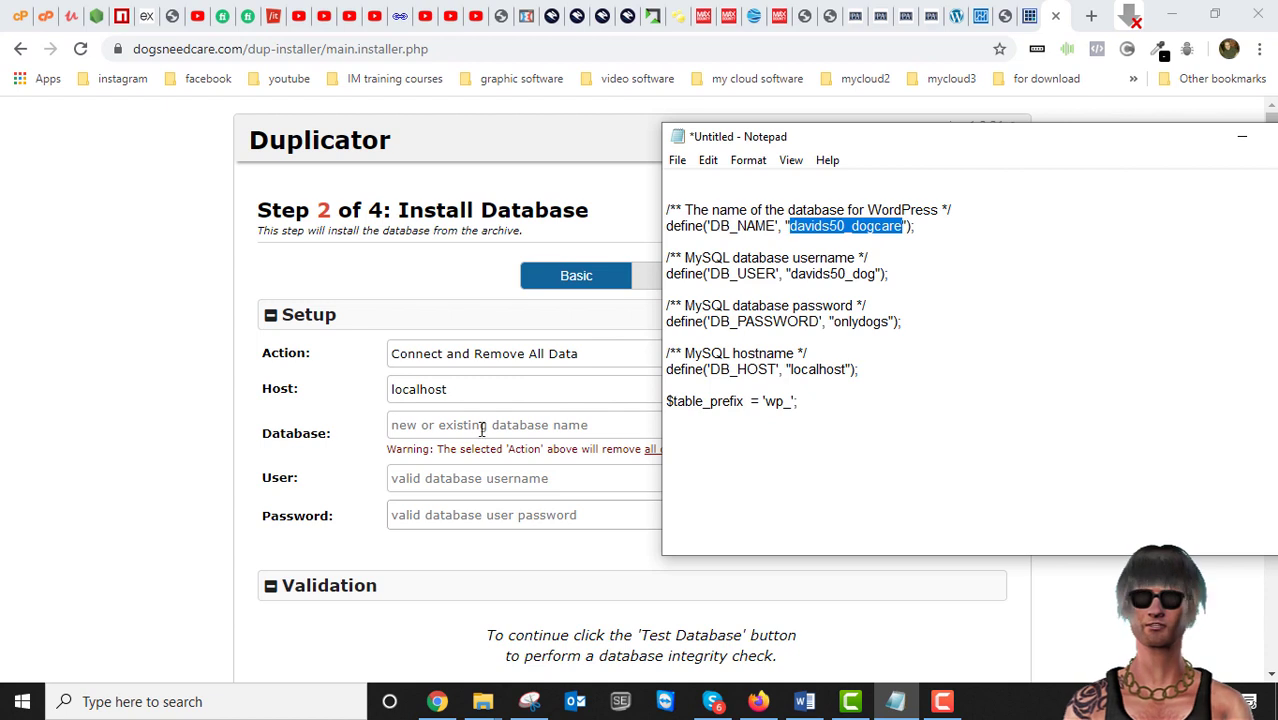
click(476, 424)
right_click(476, 424)
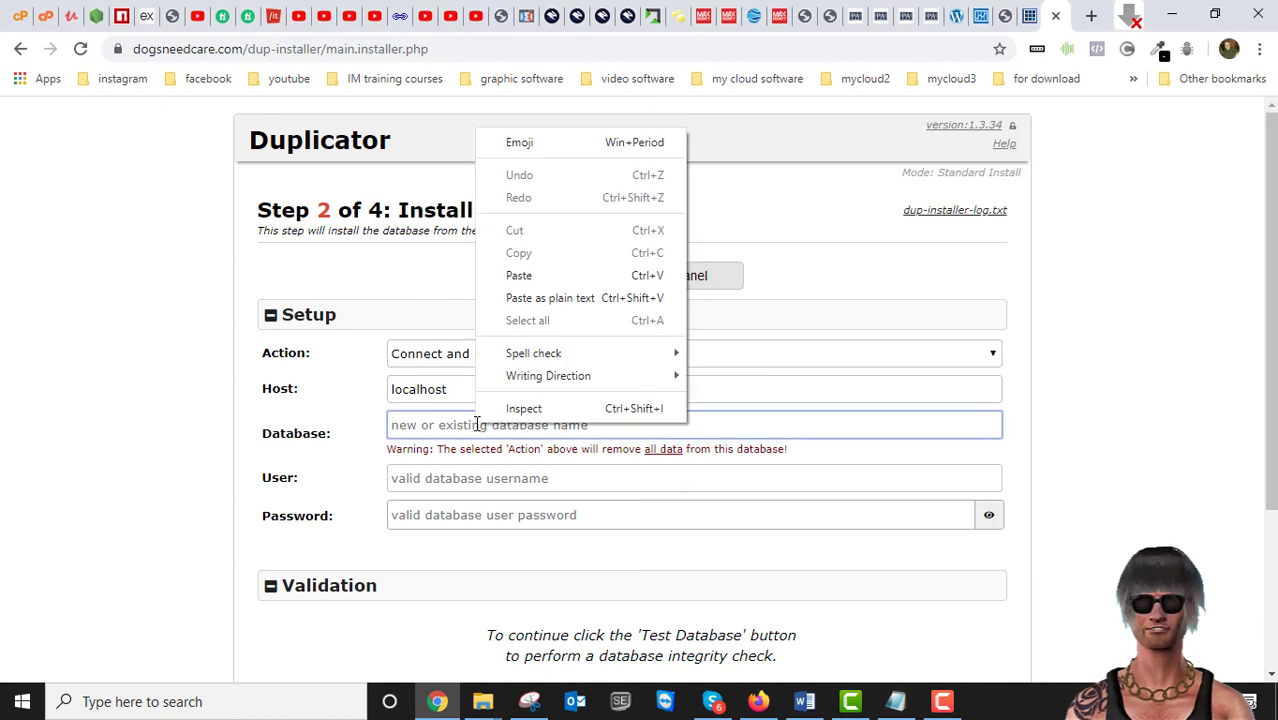
click(518, 276)
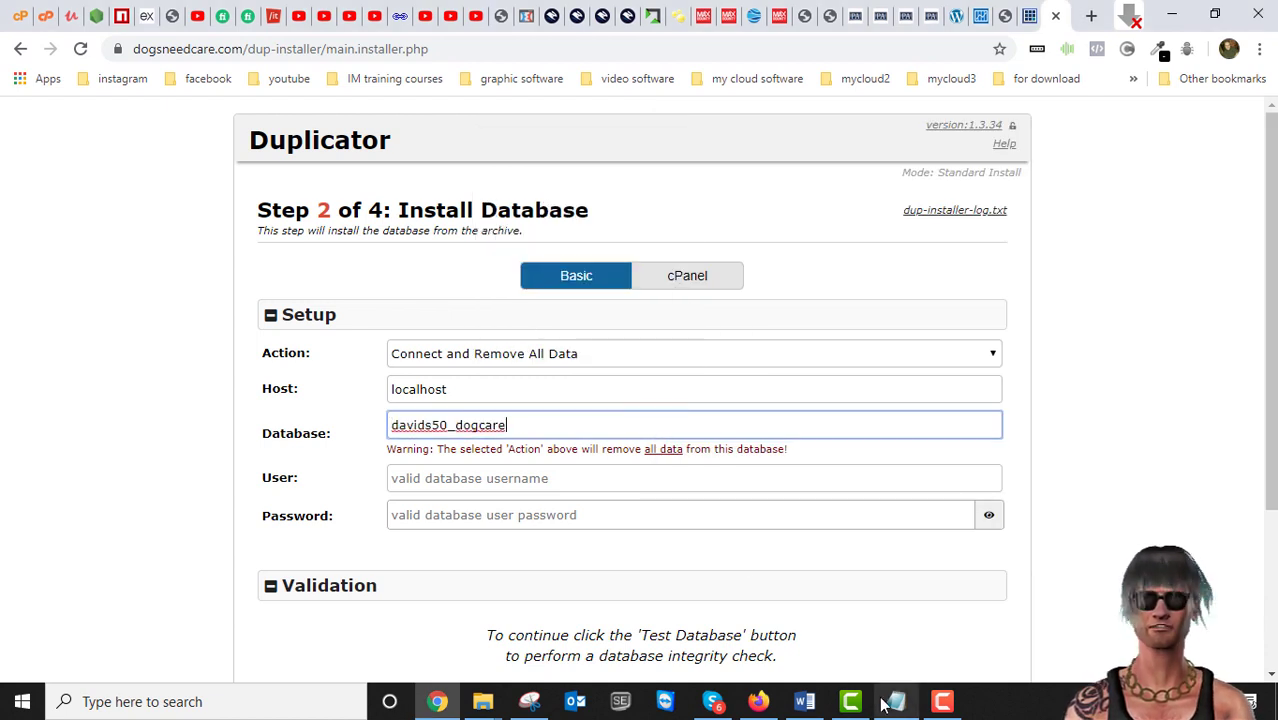
Step: Copy DB_USER from the notes into the installer's User field
click(893, 701)
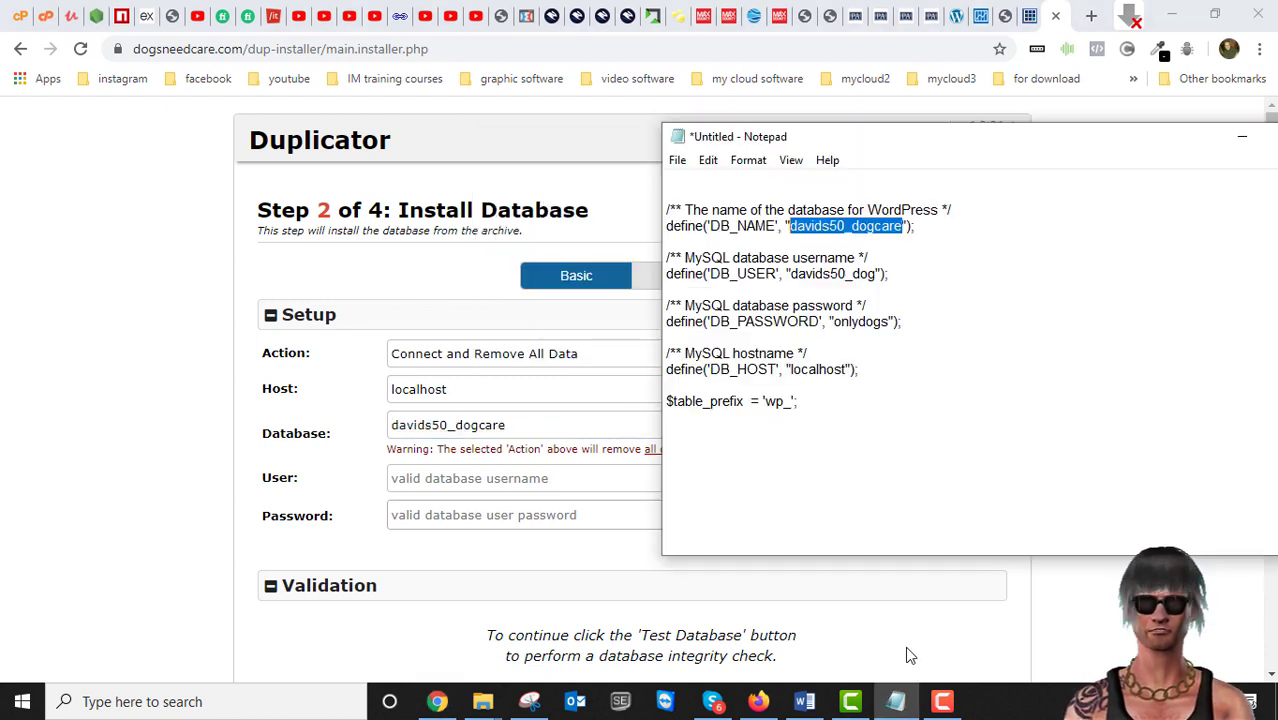
drag(876, 273, 791, 273)
right_click(822, 268)
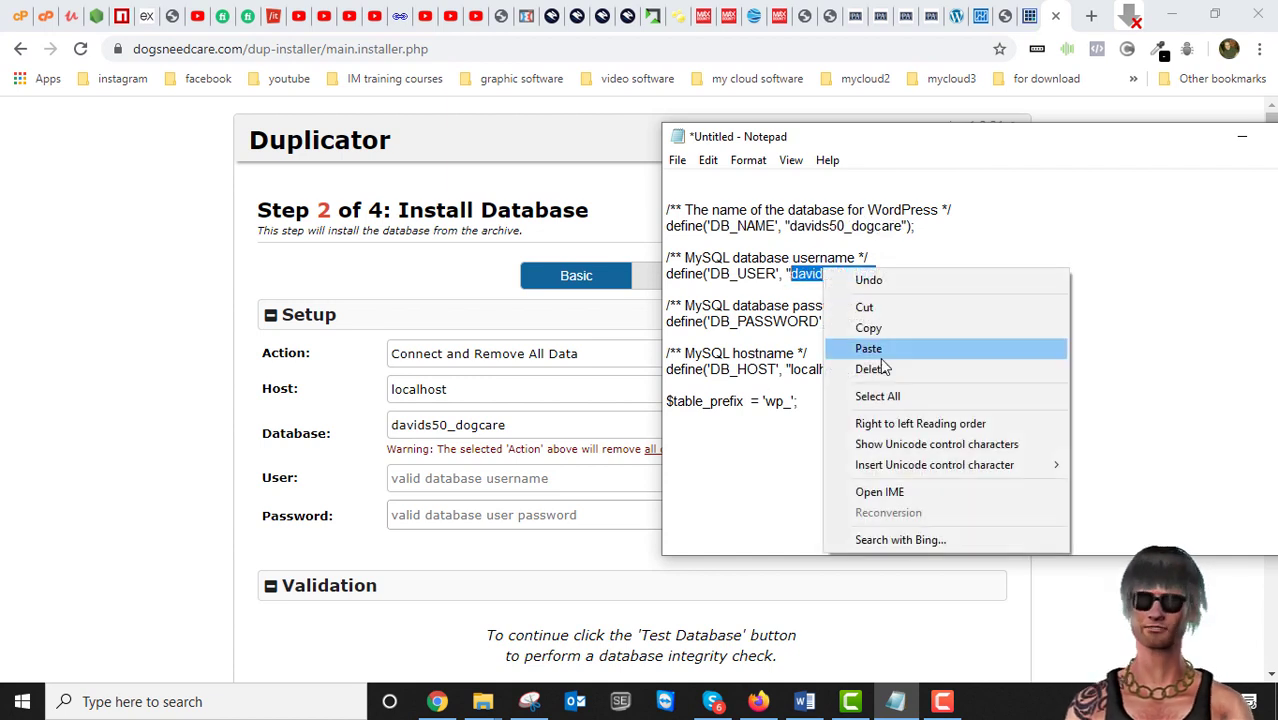
click(884, 330)
click(474, 485)
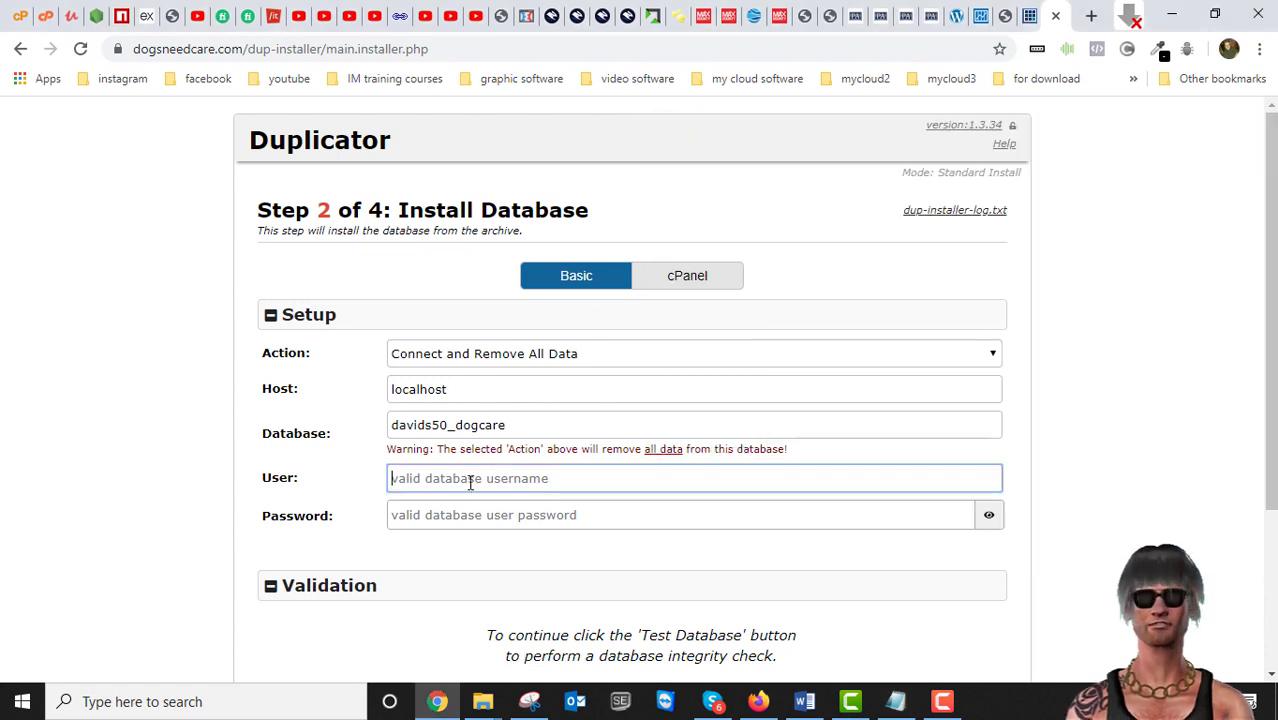
right_click(470, 482)
click(503, 338)
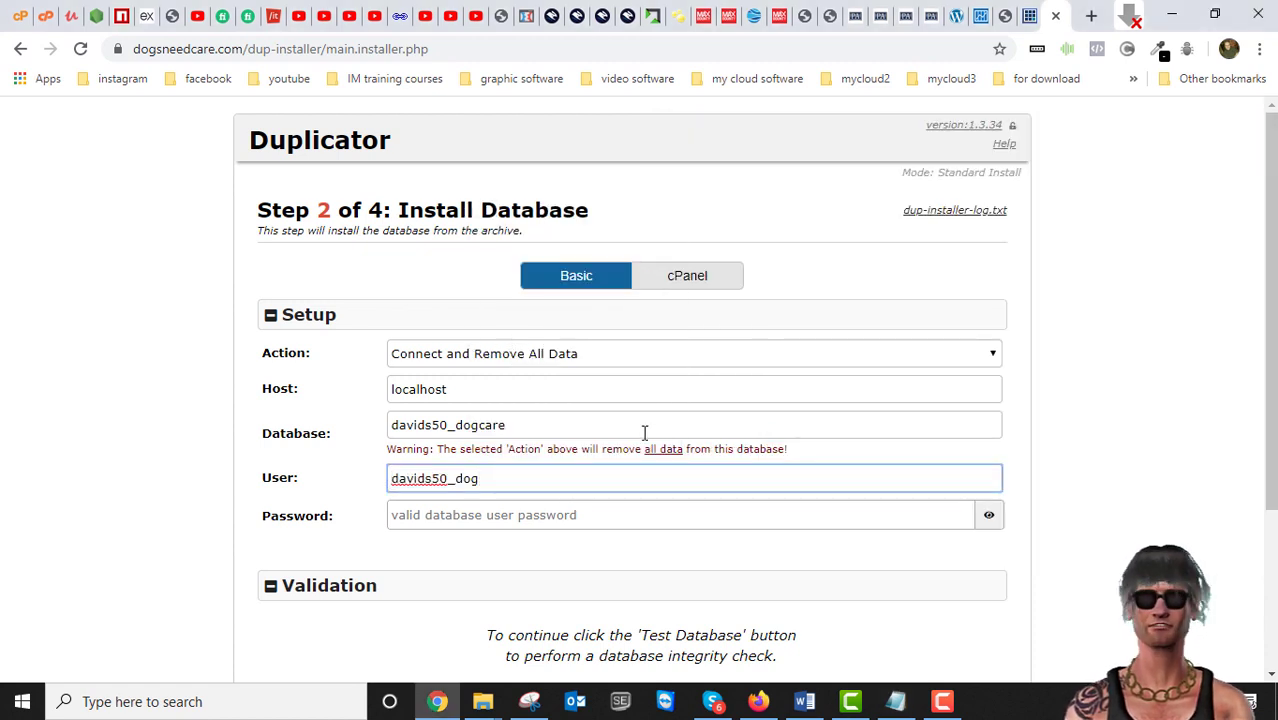
Step: Copy DB_PASSWORD from the notes into the installer's Password field
click(898, 703)
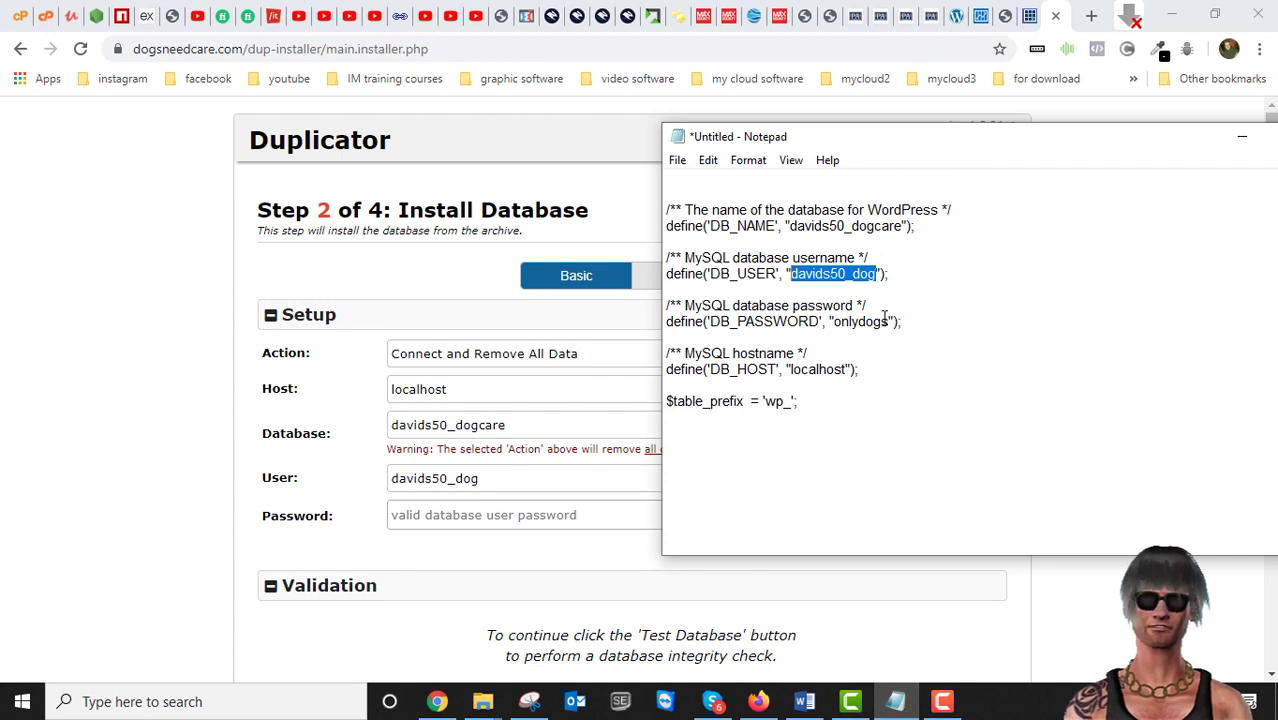
drag(889, 322, 834, 330)
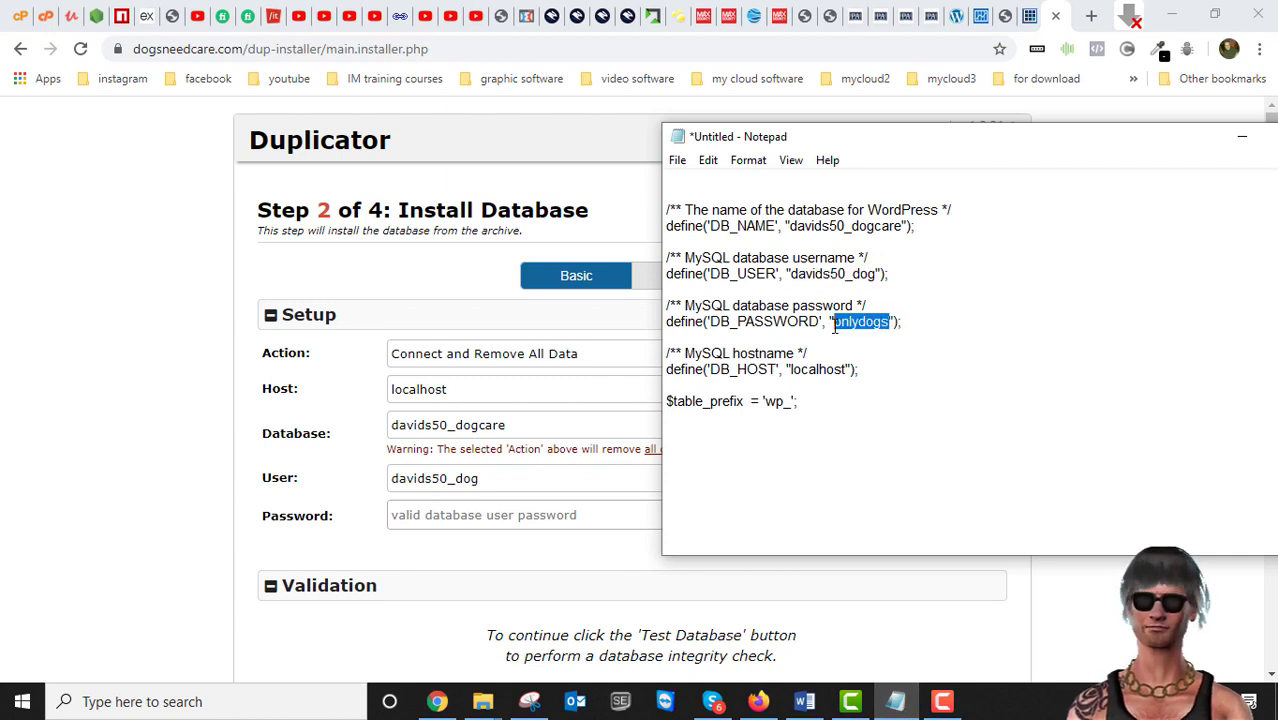
right_click(862, 312)
click(905, 377)
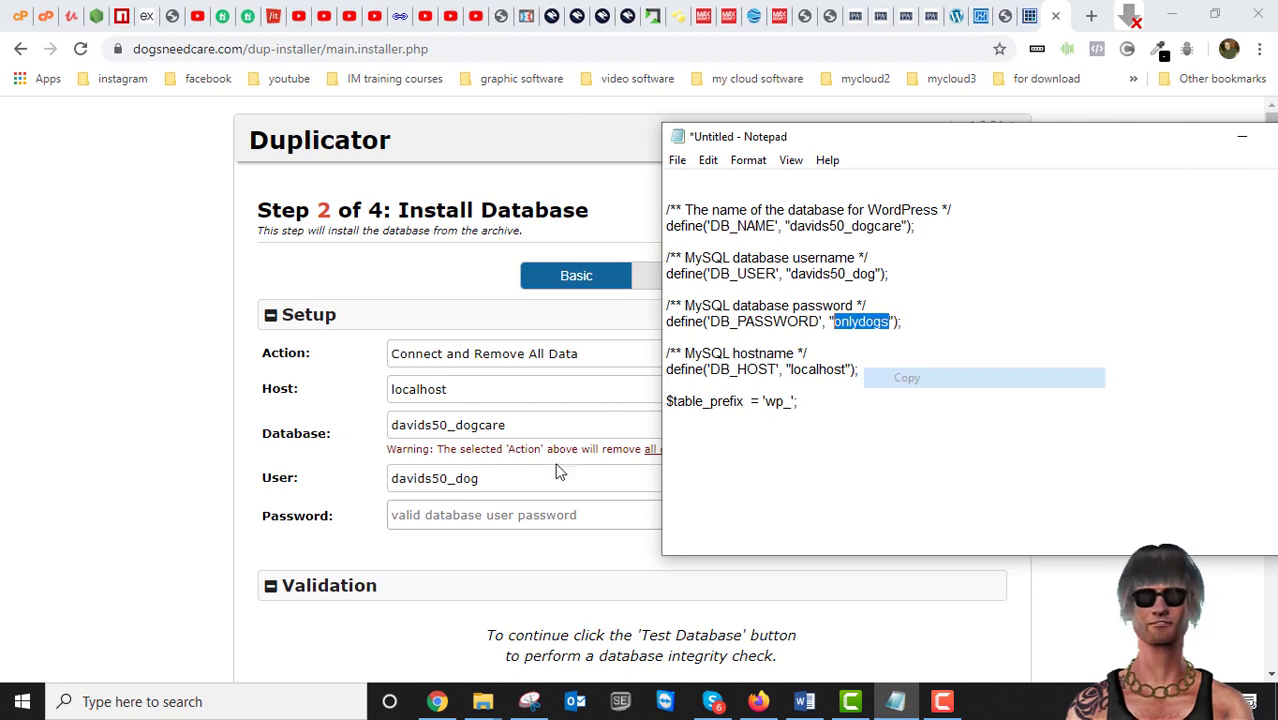
click(434, 516)
right_click(434, 516)
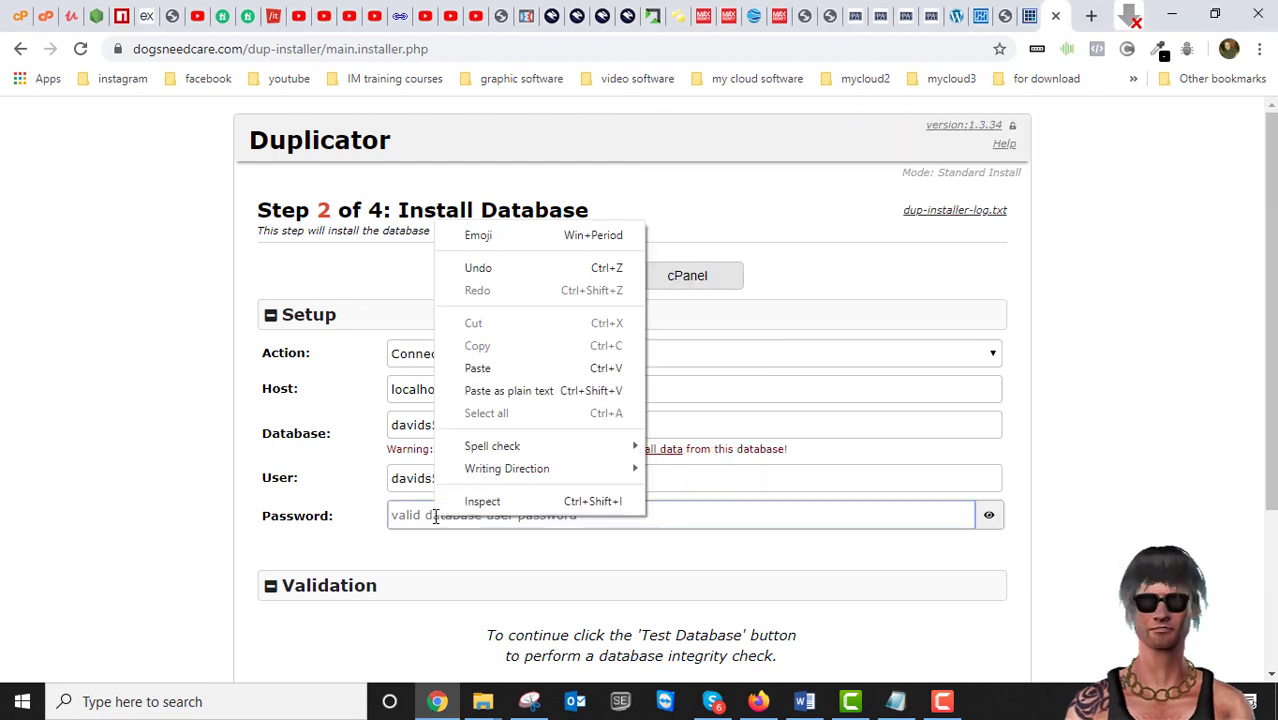
click(478, 369)
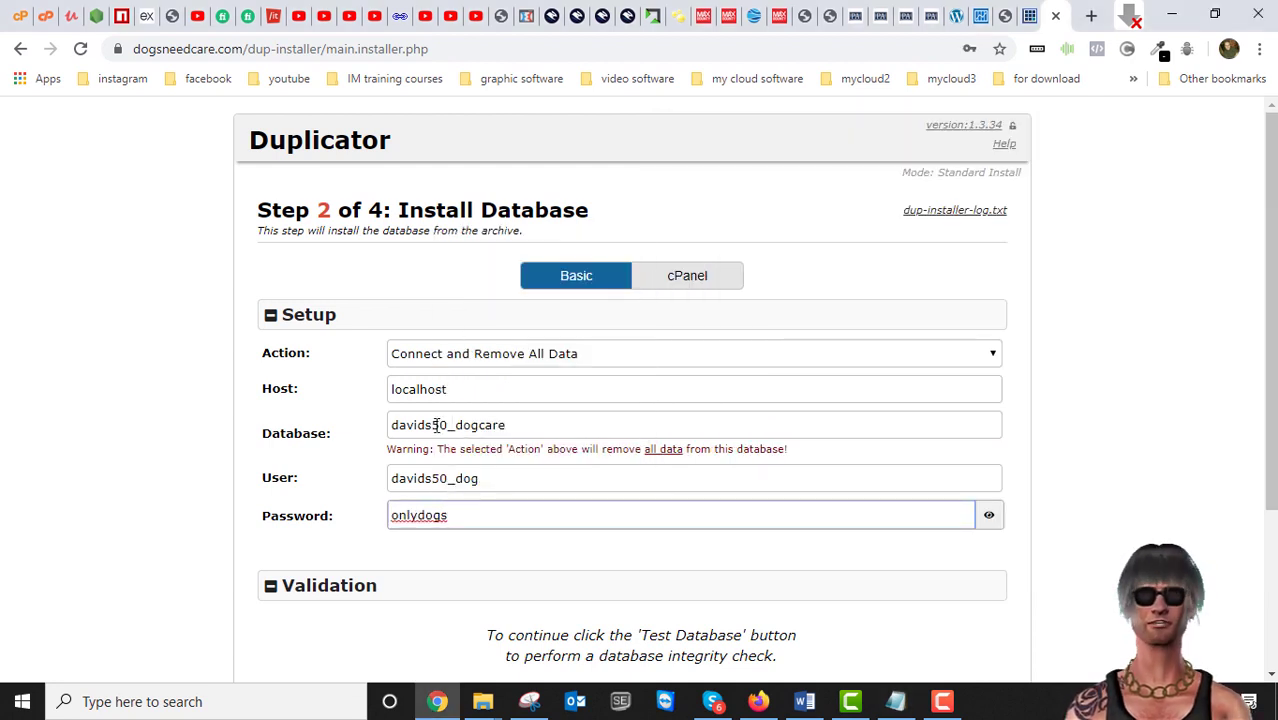
scroll(574, 562, down, 3)
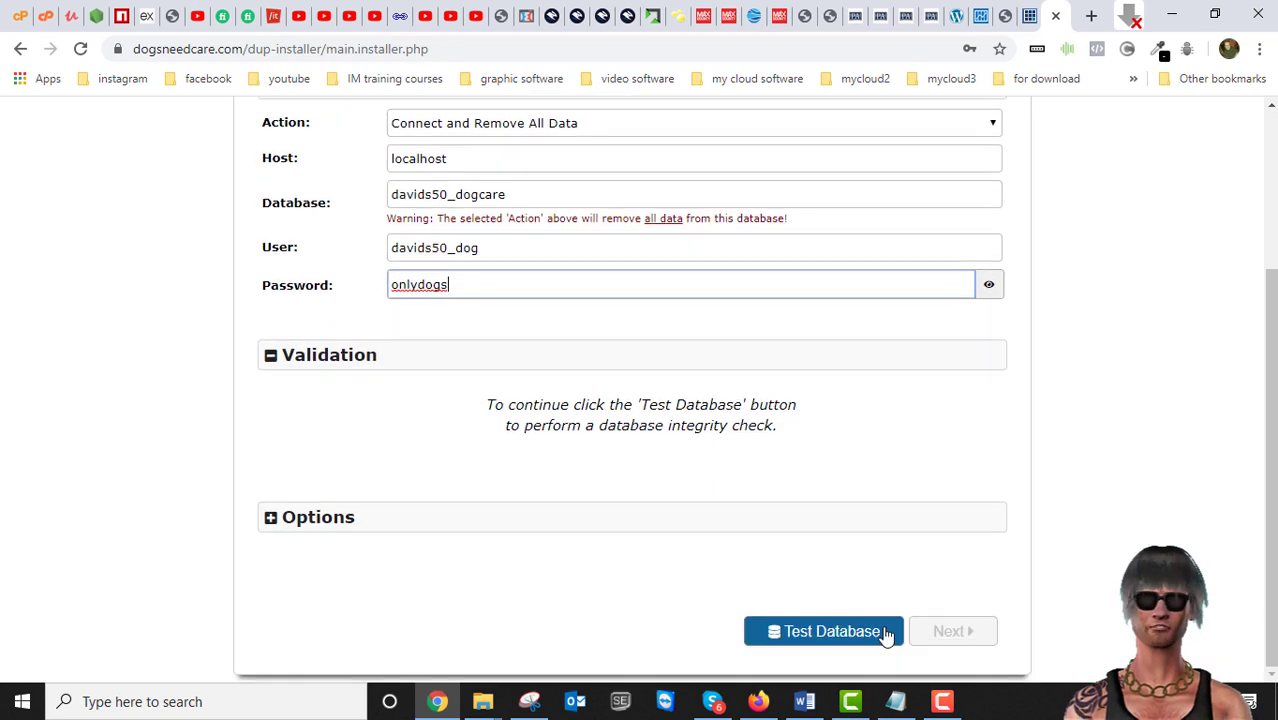
Step: Validate the database connection, then confirm the install from the archive
click(838, 632)
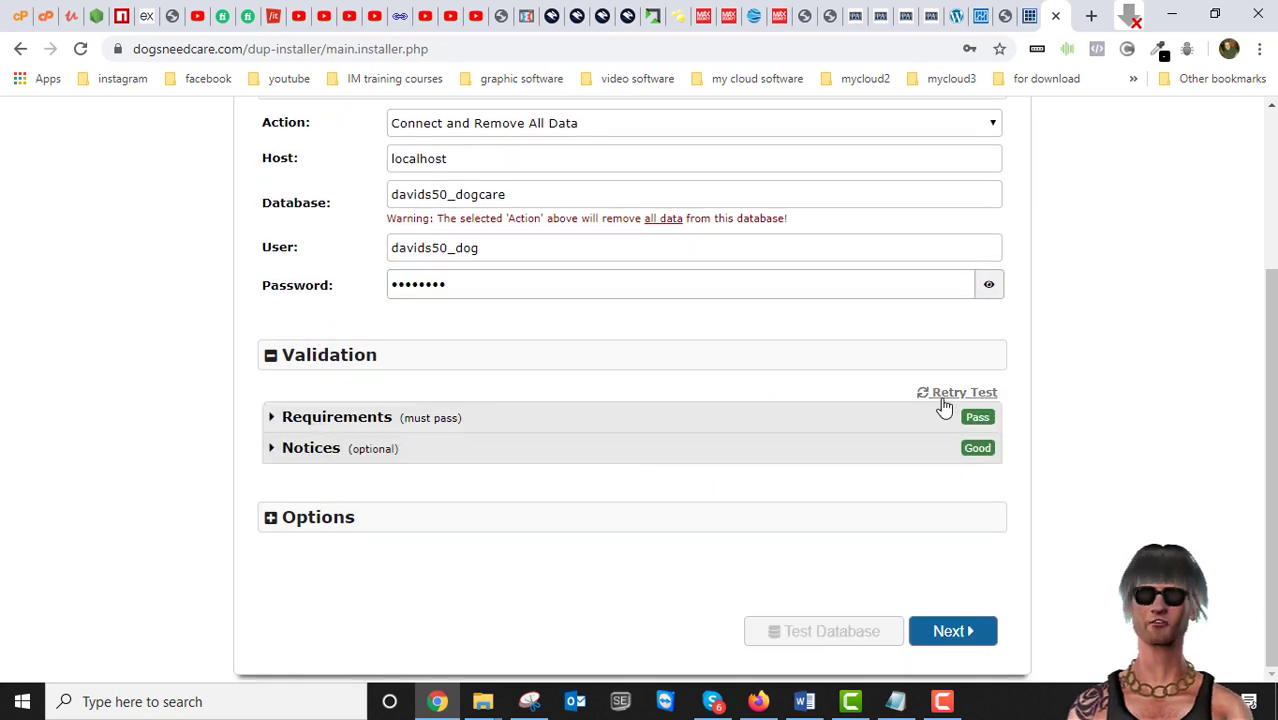
scroll(885, 472, up, 3)
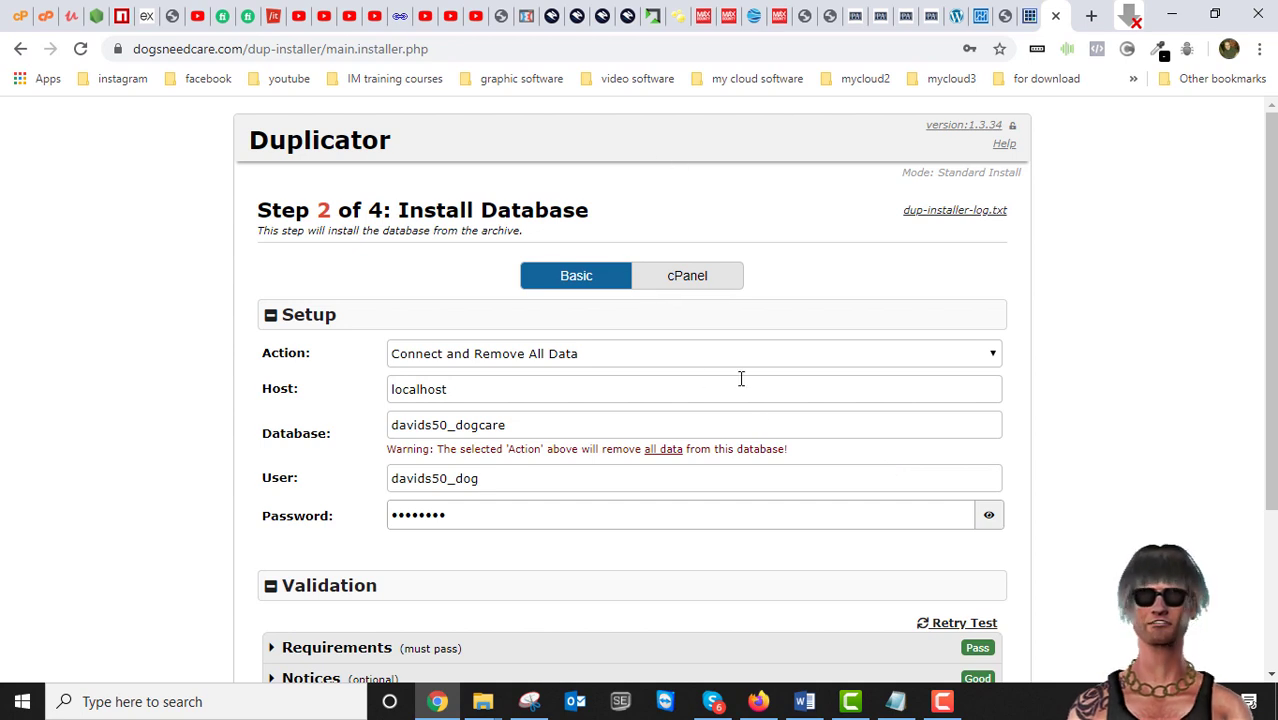
scroll(738, 373, down, 2)
scroll(730, 456, up, 2)
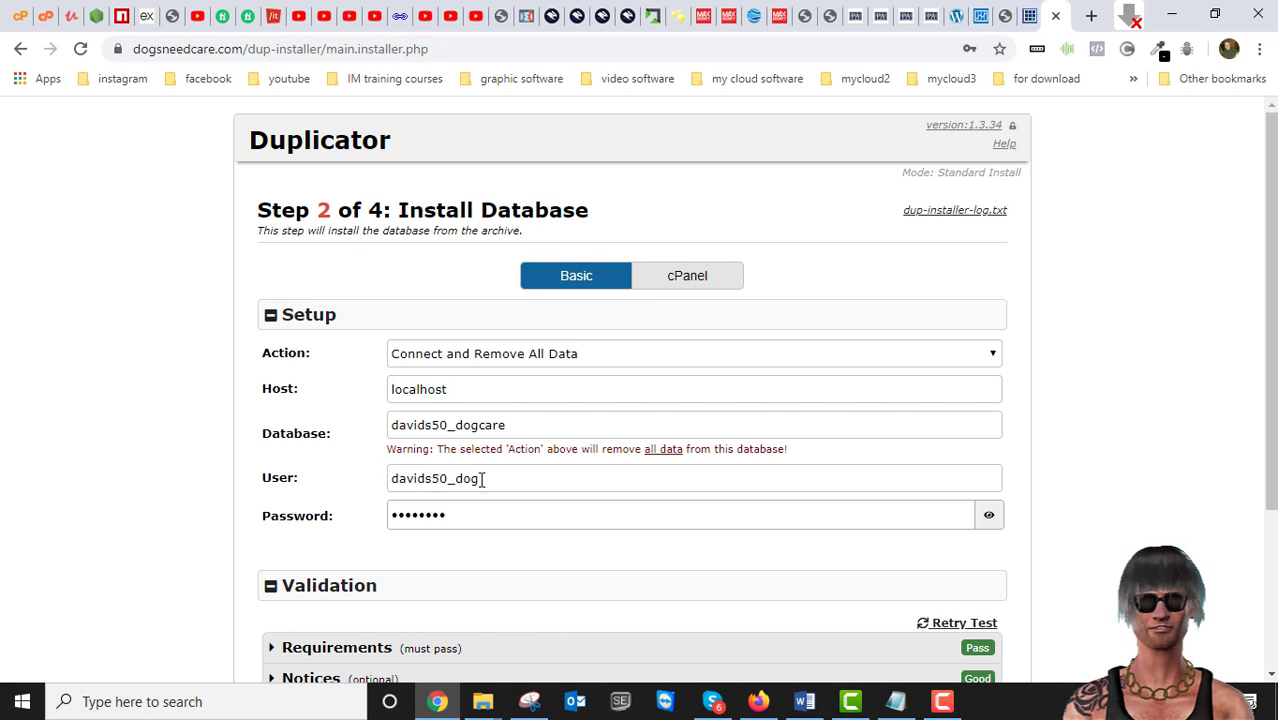
scroll(535, 489, down, 1)
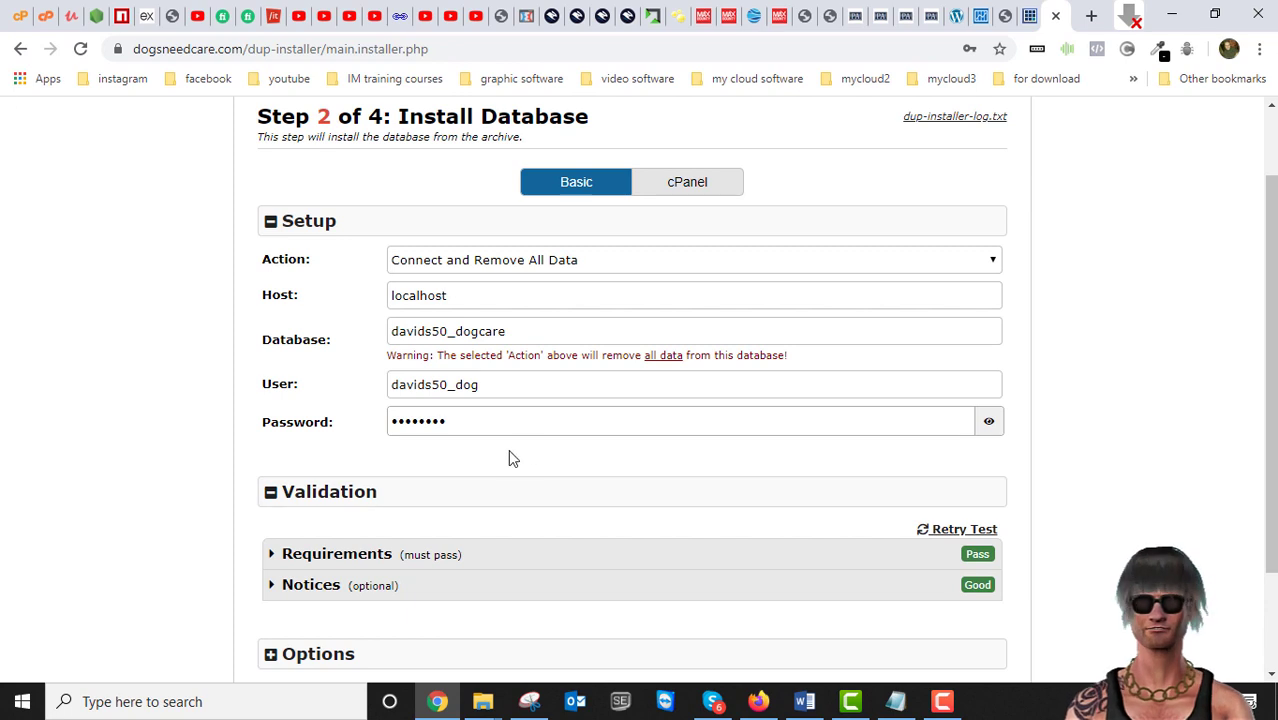
scroll(633, 485, down, 1)
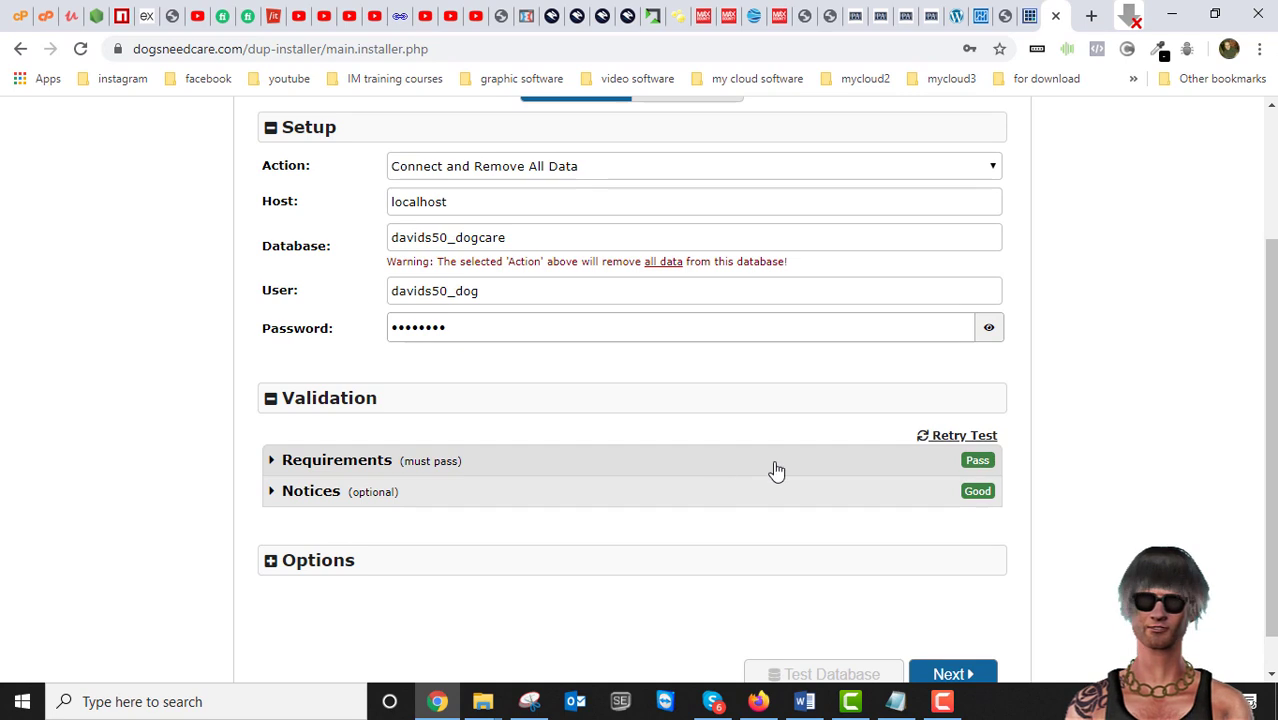
scroll(600, 505, down, 1)
scroll(591, 509, up, 2)
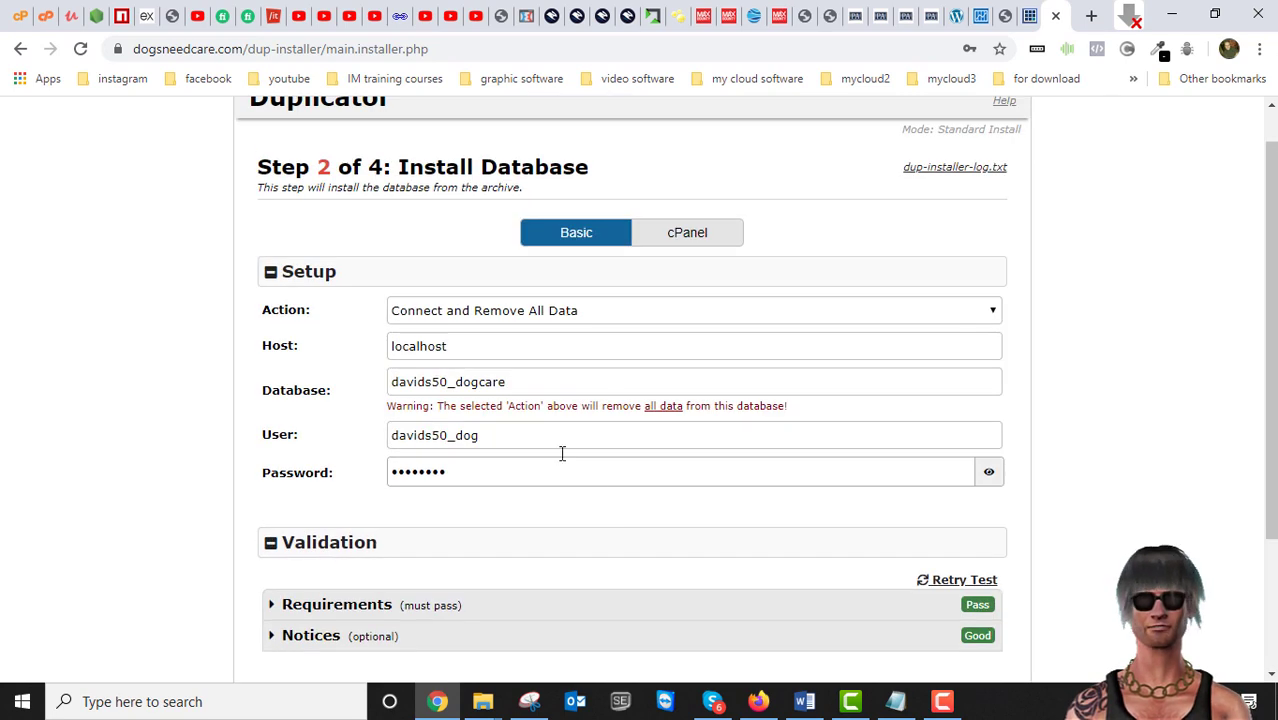
scroll(433, 479, down, 2)
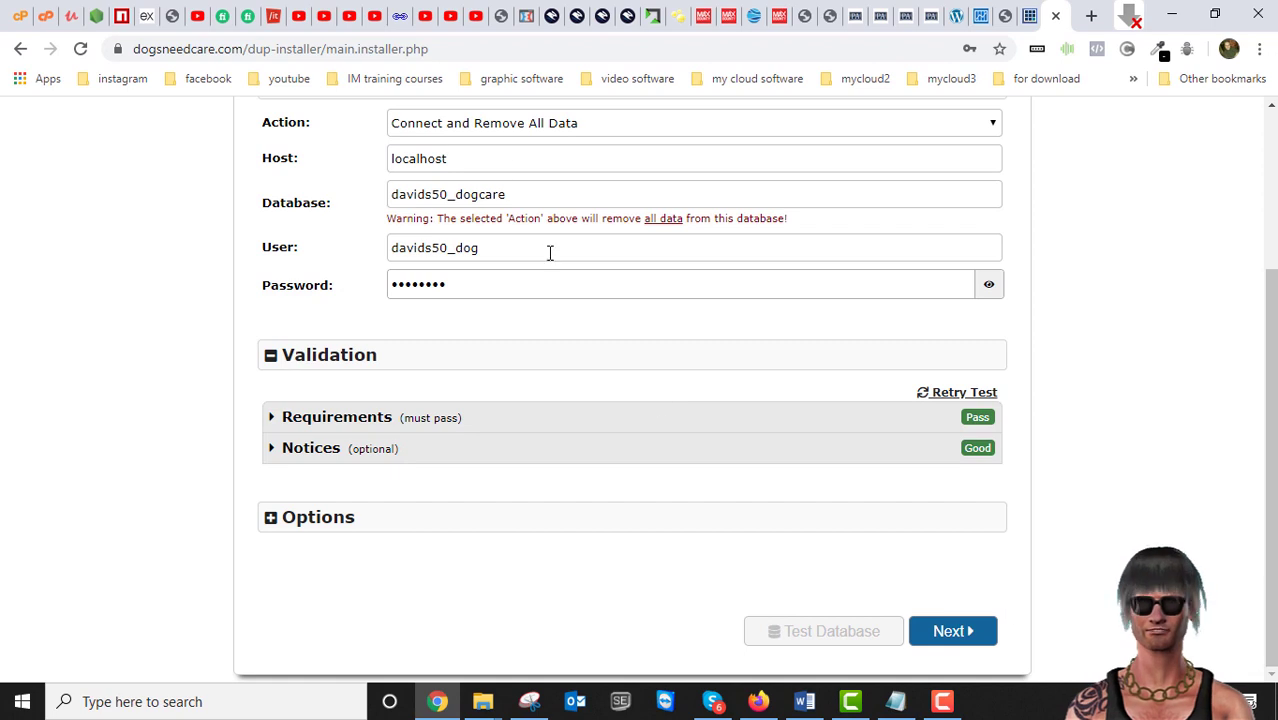
scroll(762, 519, up, 1)
scroll(762, 523, down, 1)
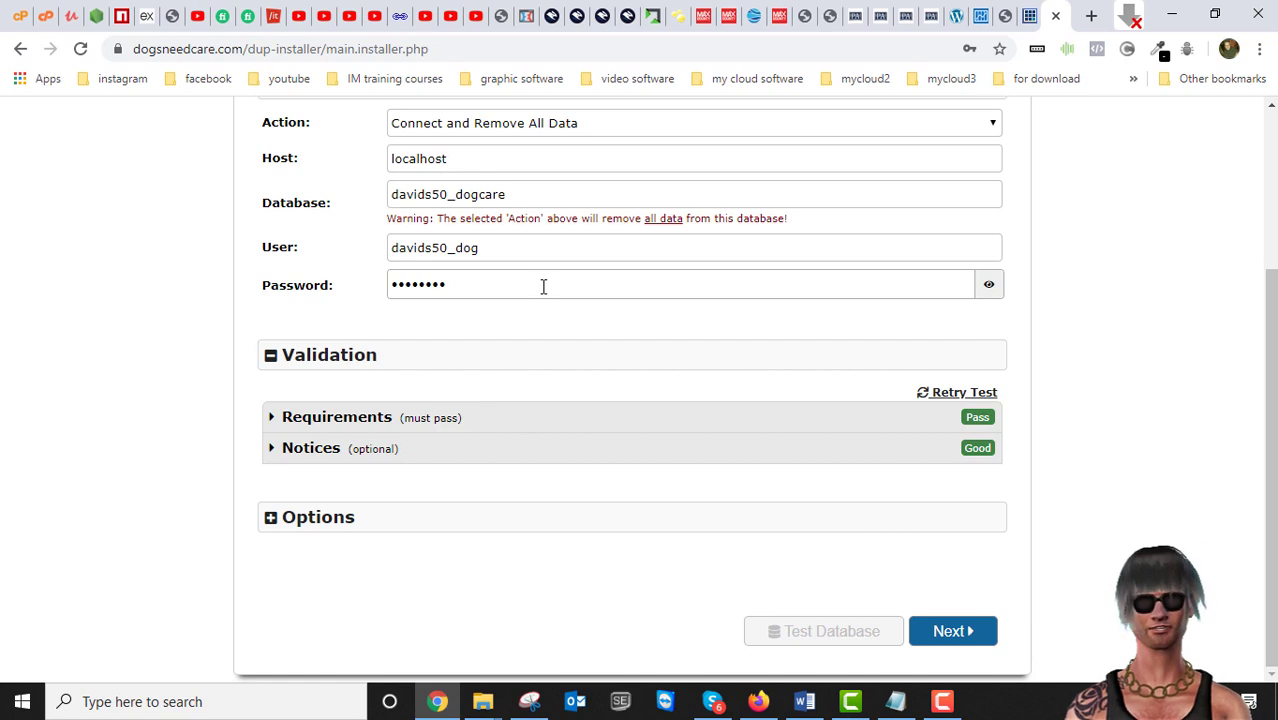
click(976, 642)
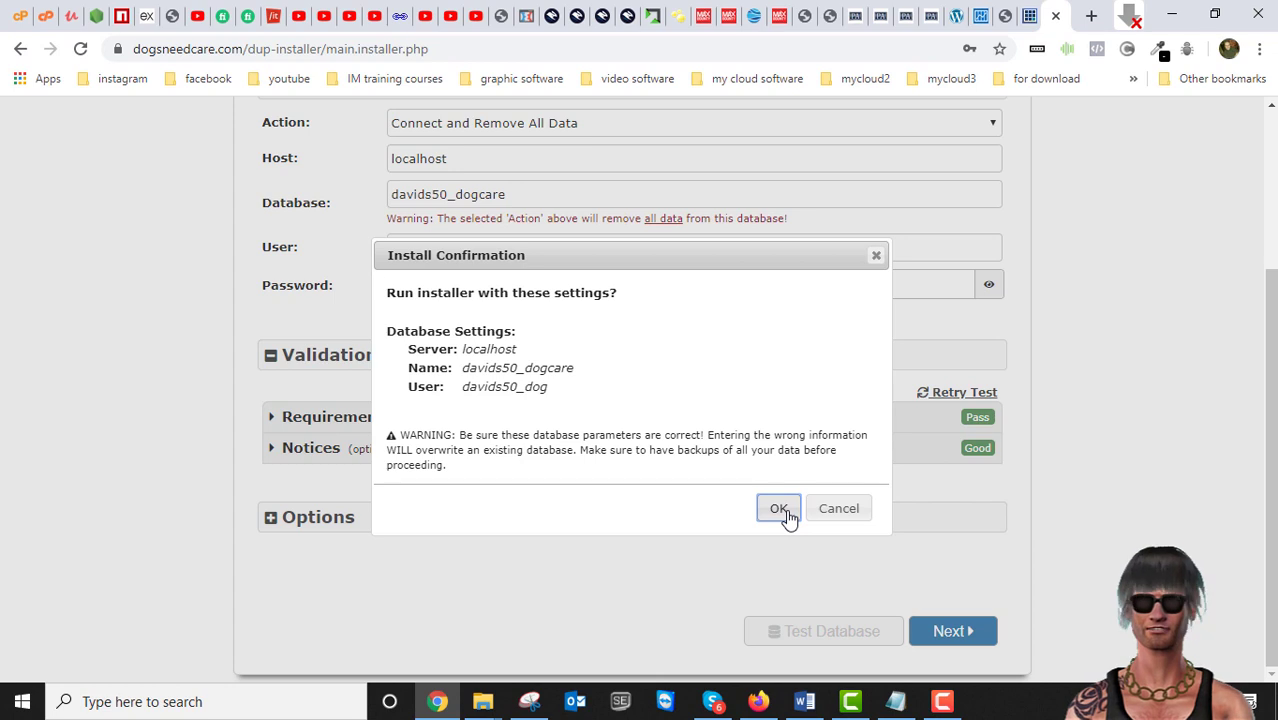
click(779, 509)
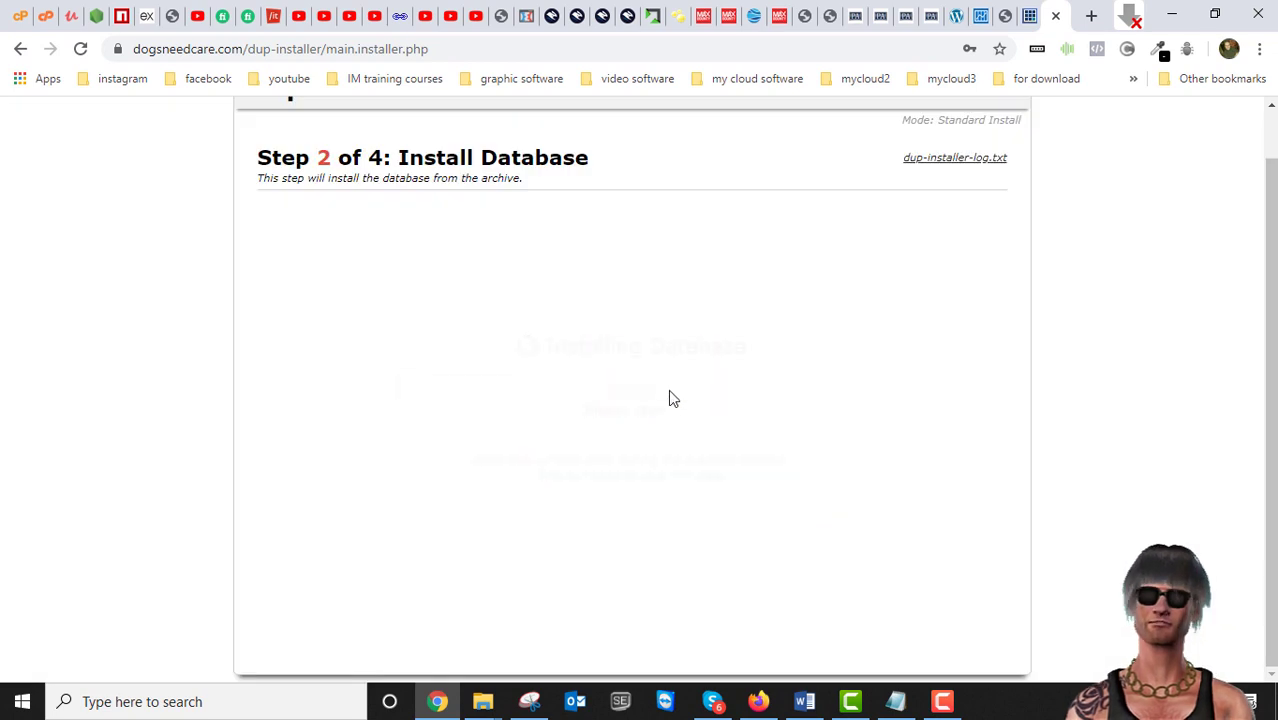
Step: Replace the site title Cash Fix with 'Dogs Need Care' and run the update to Step 4 Test Site
triple_click(424, 321)
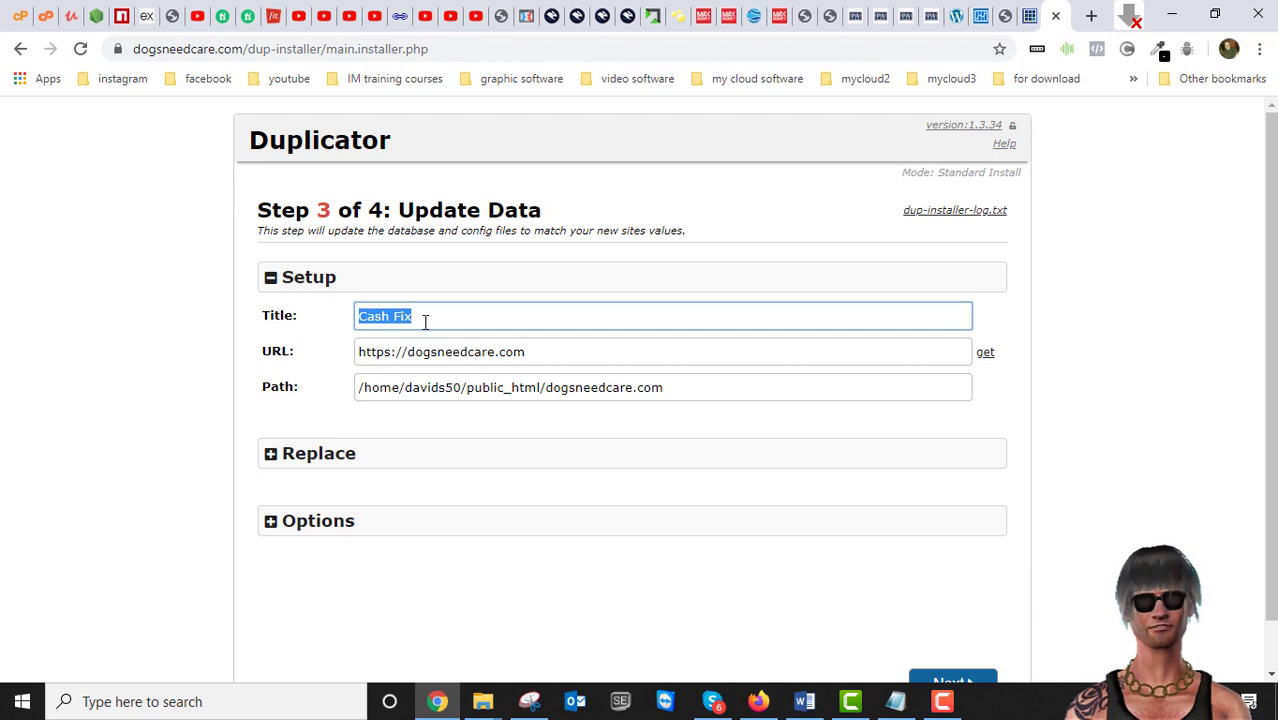
text(Dogs Need Ca)
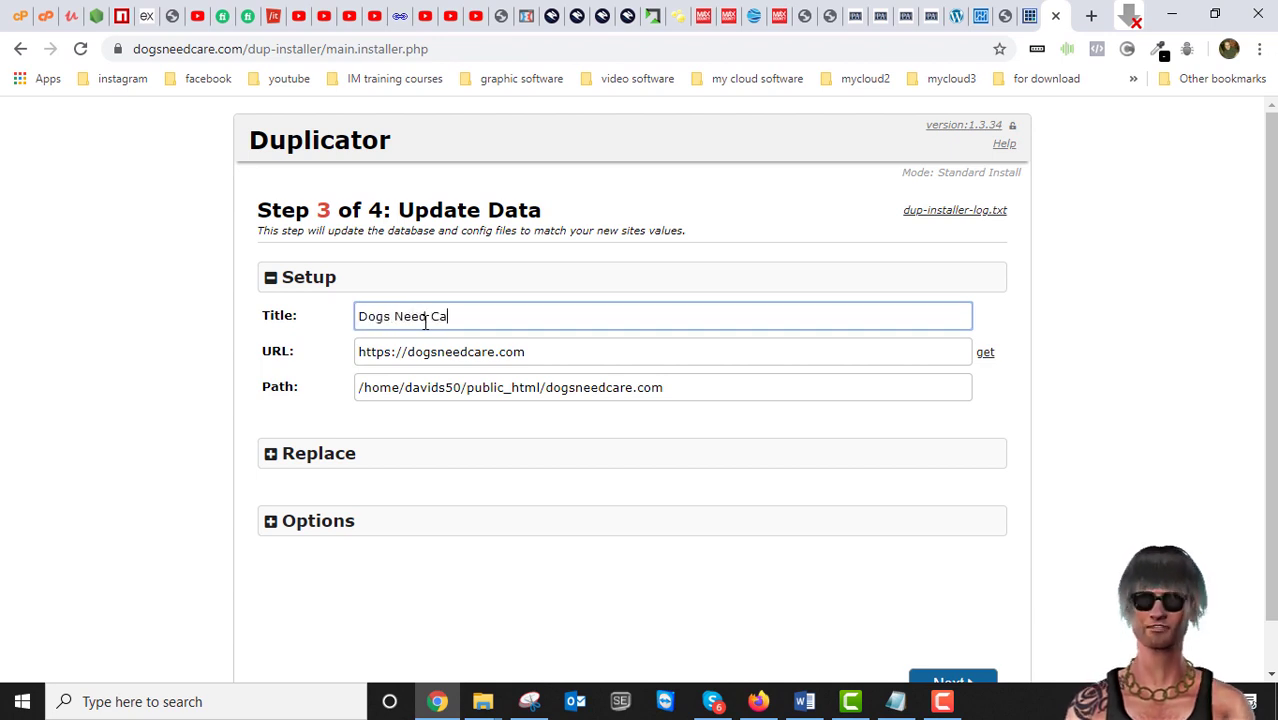
text(re)
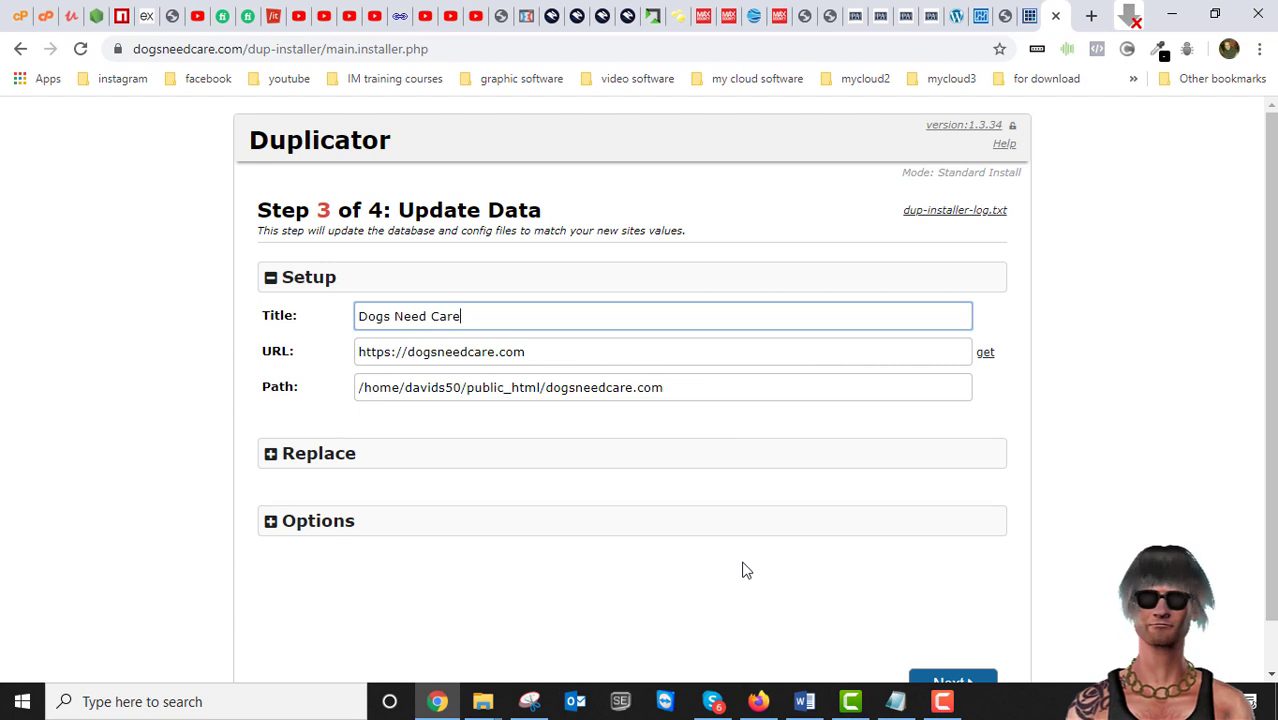
scroll(742, 568, down, 1)
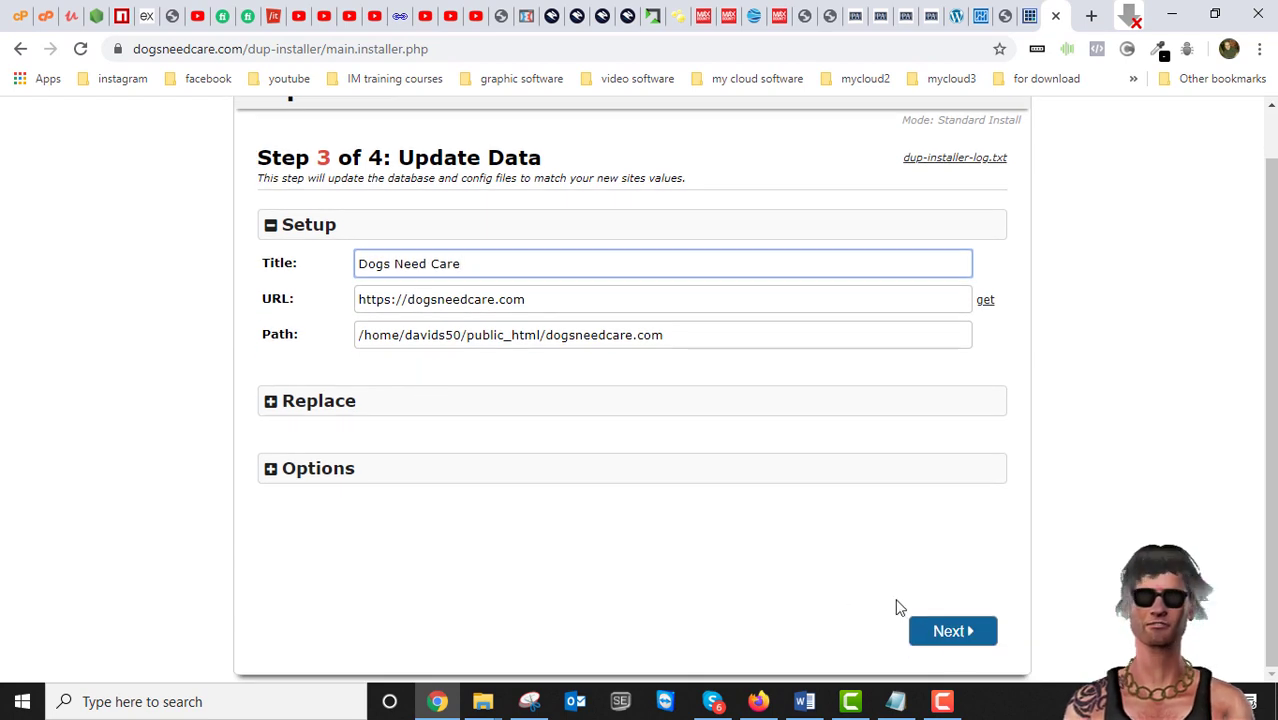
click(965, 638)
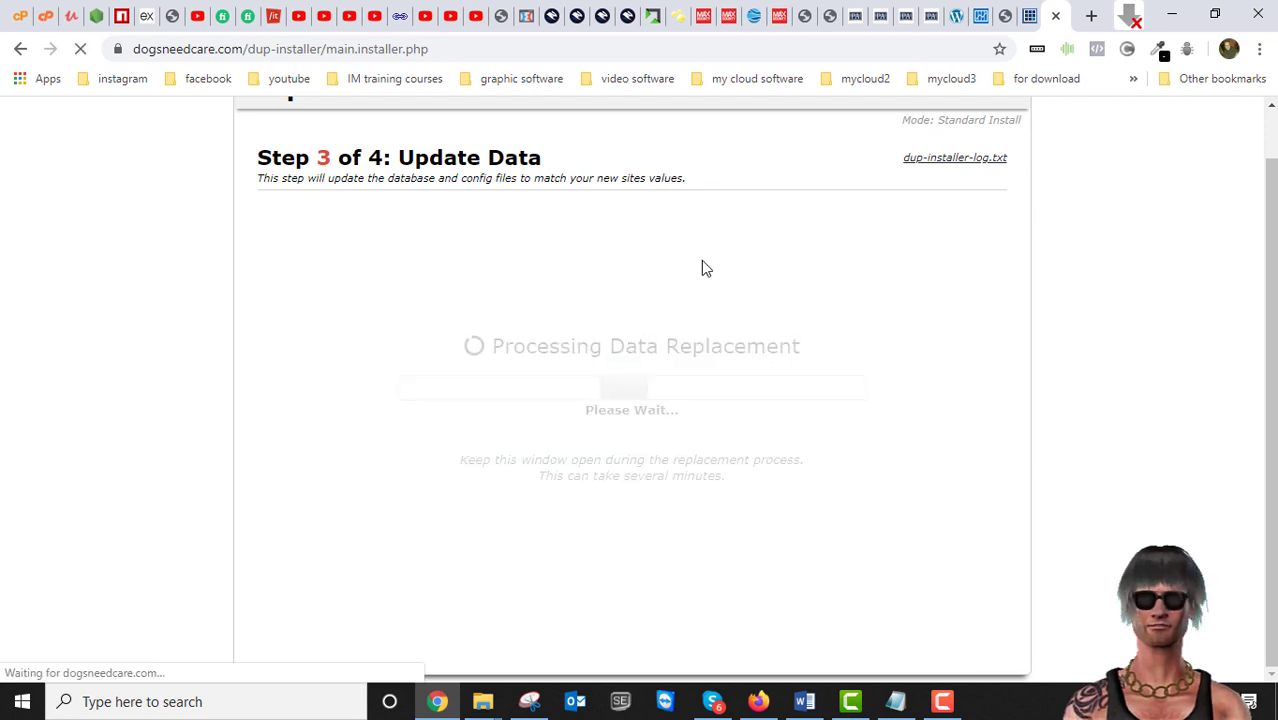
scroll(296, 165, down, 1)
click(341, 200)
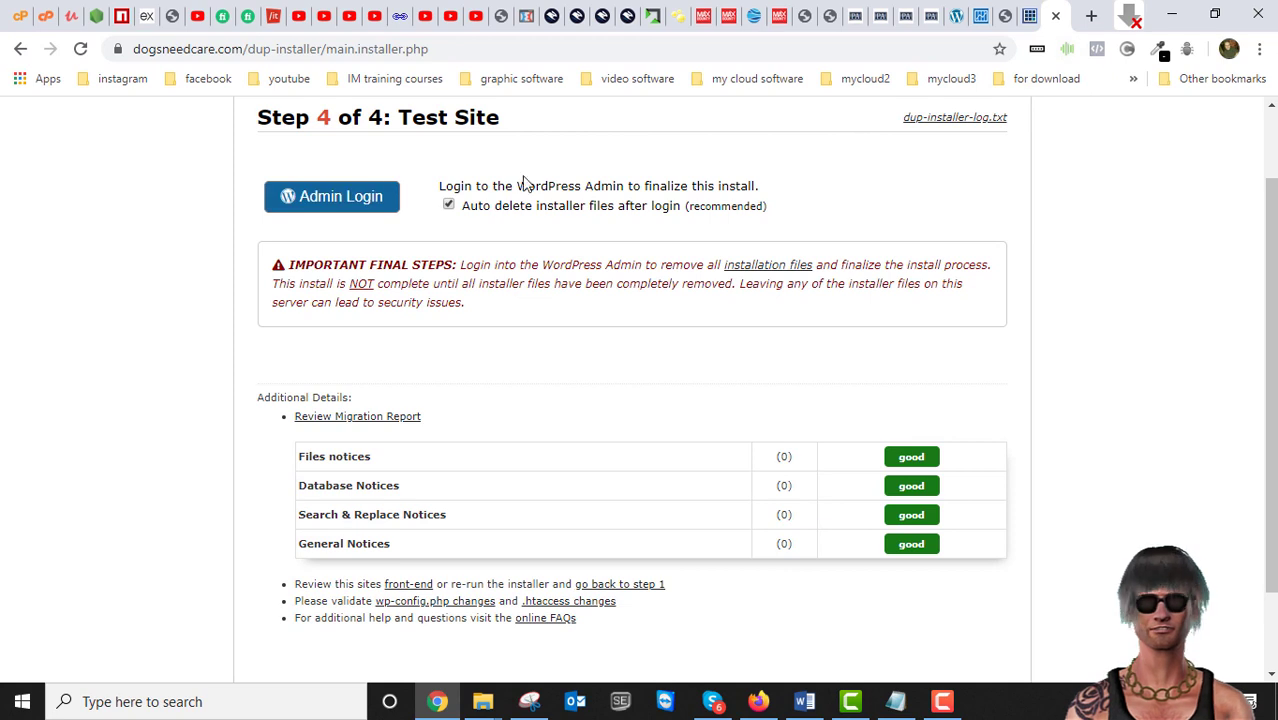
Step: Reload the migrated site until its homepage loads, then open the WordPress admin login
click(1026, 18)
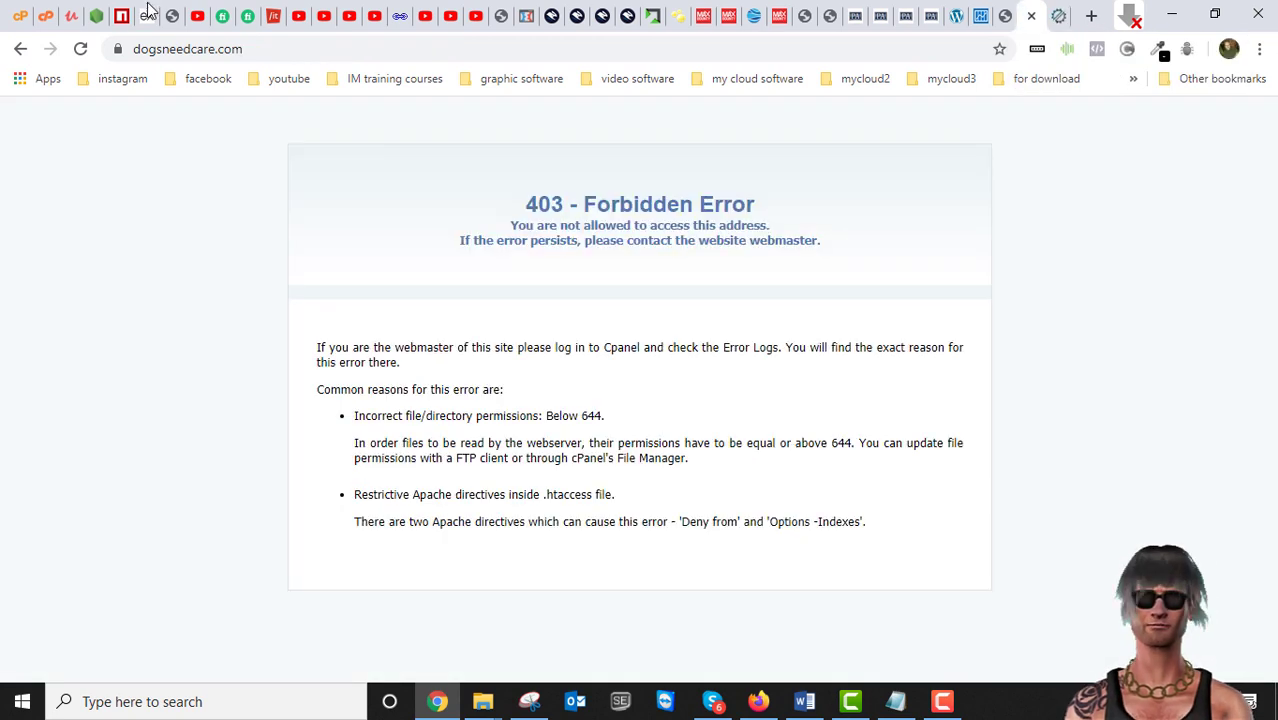
click(81, 49)
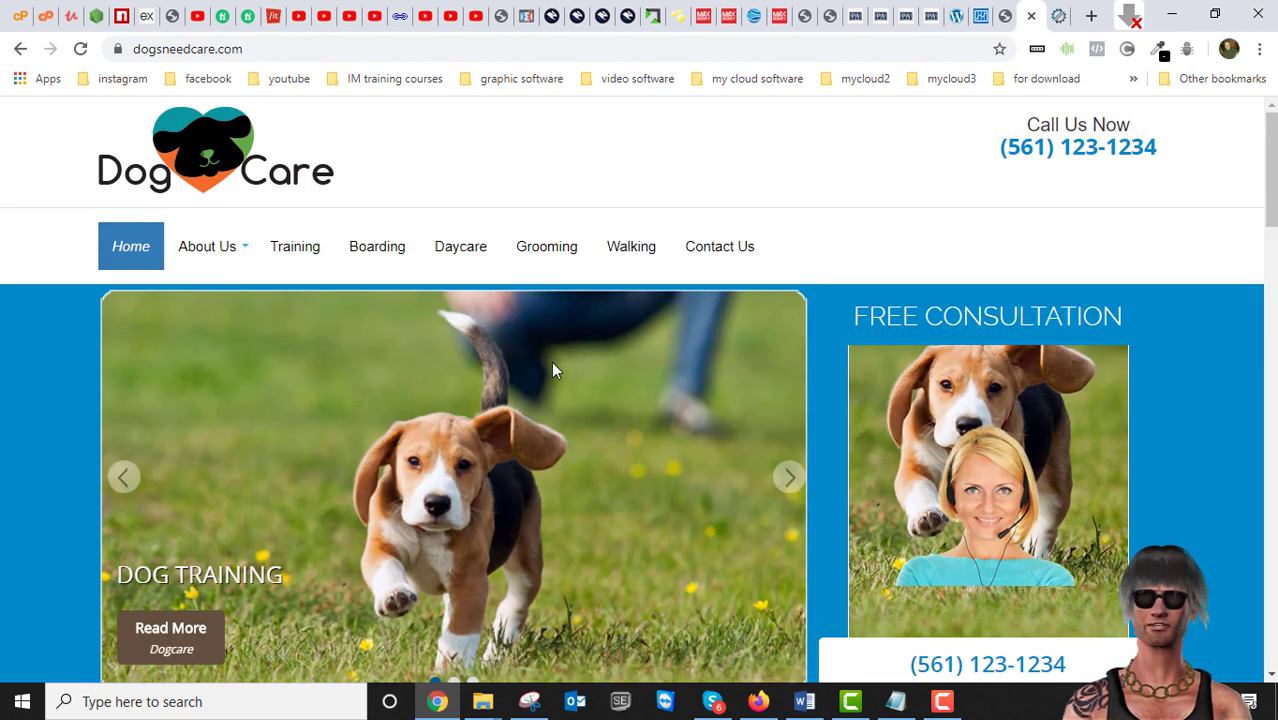
scroll(553, 365, down, 10)
scroll(555, 368, up, 10)
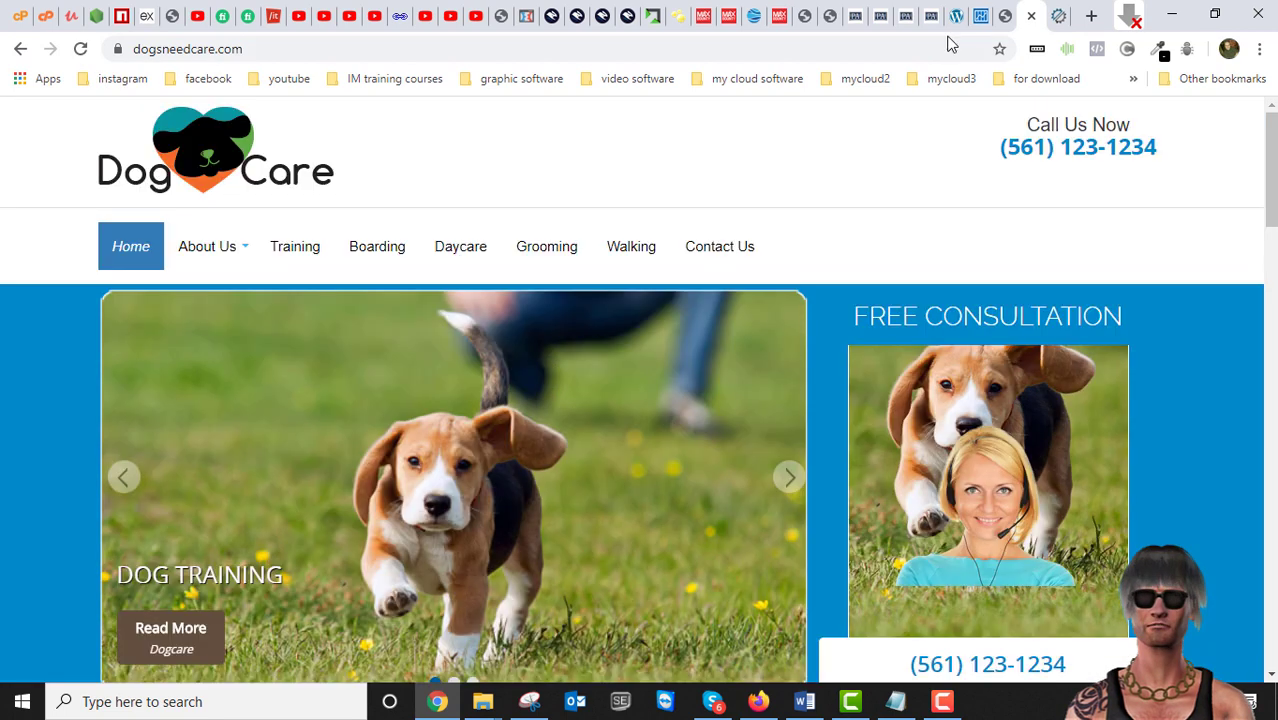
click(1056, 15)
click(327, 198)
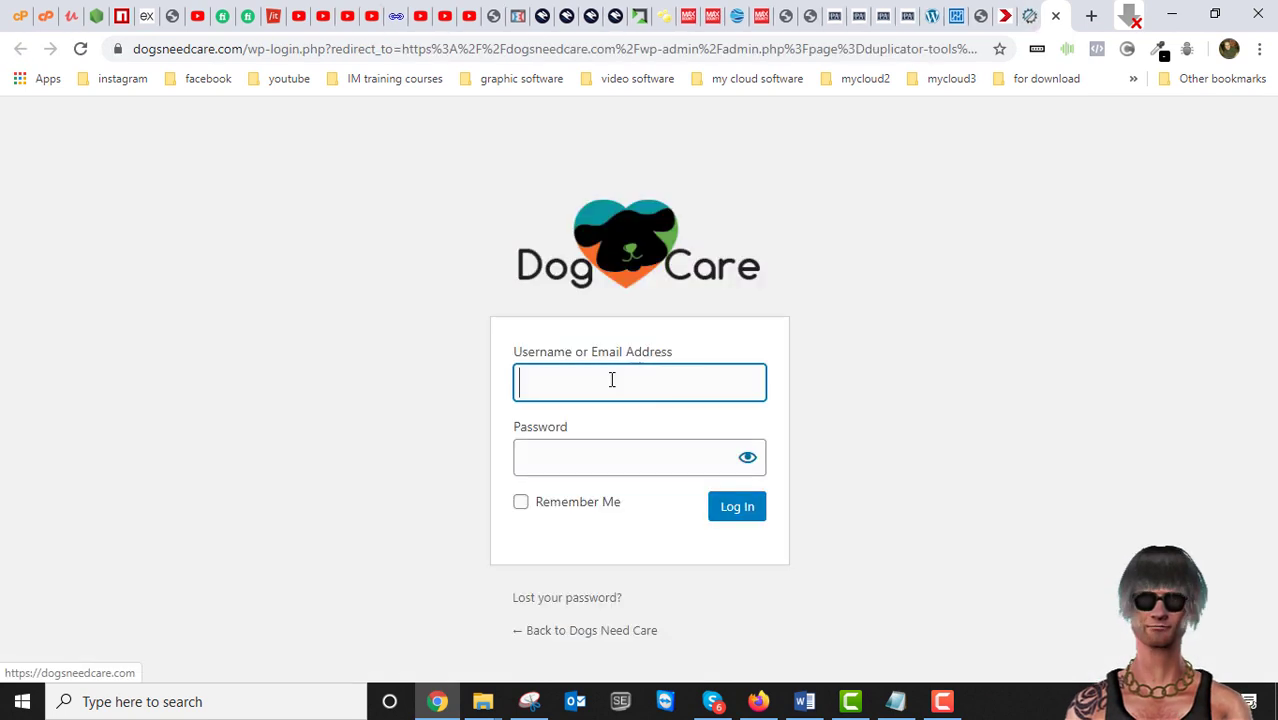
Step: Fill the saved username on the WordPress login, then view the dogsneedcare.com folder in File Manager
click(640, 370)
click(548, 430)
click(573, 451)
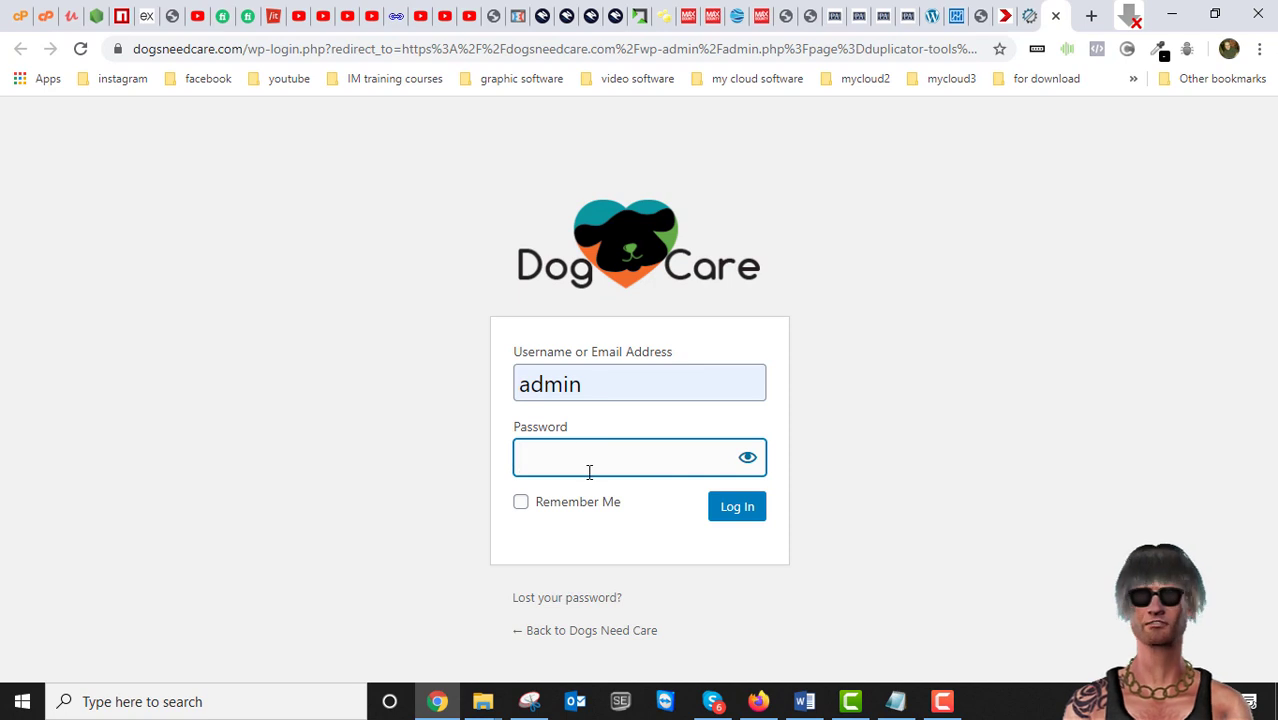
click(1030, 16)
click(1059, 16)
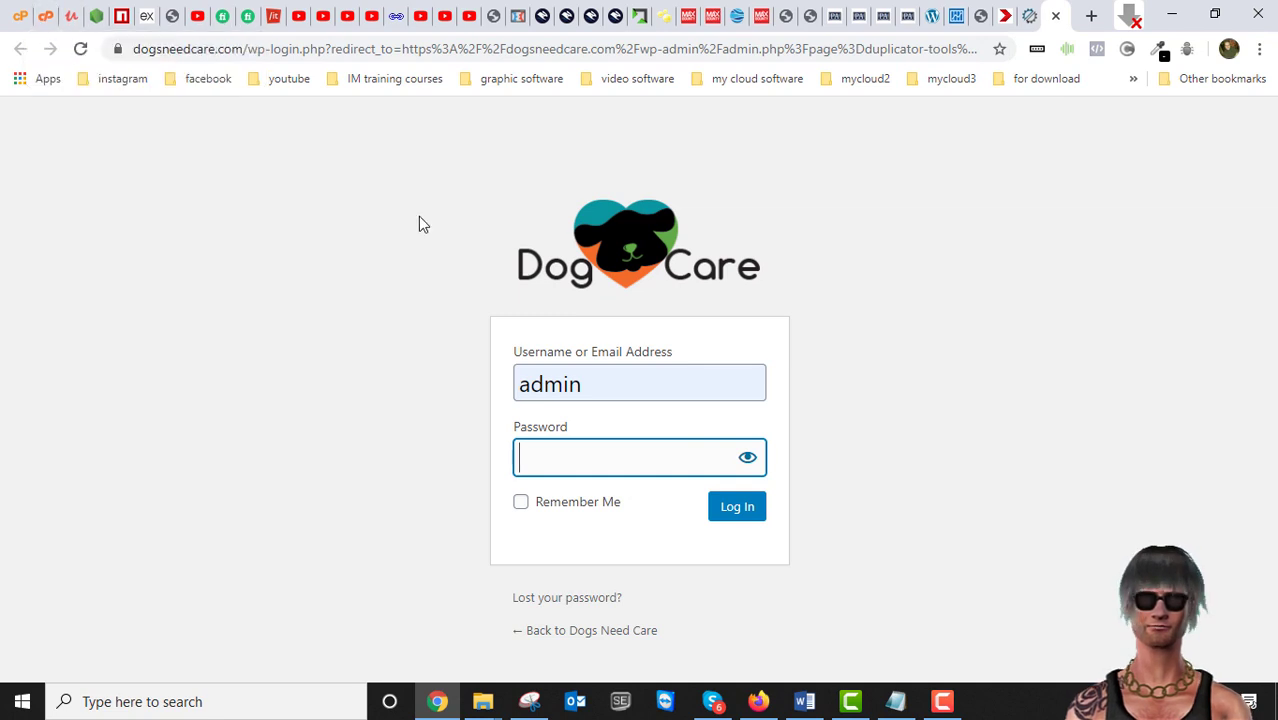
click(45, 17)
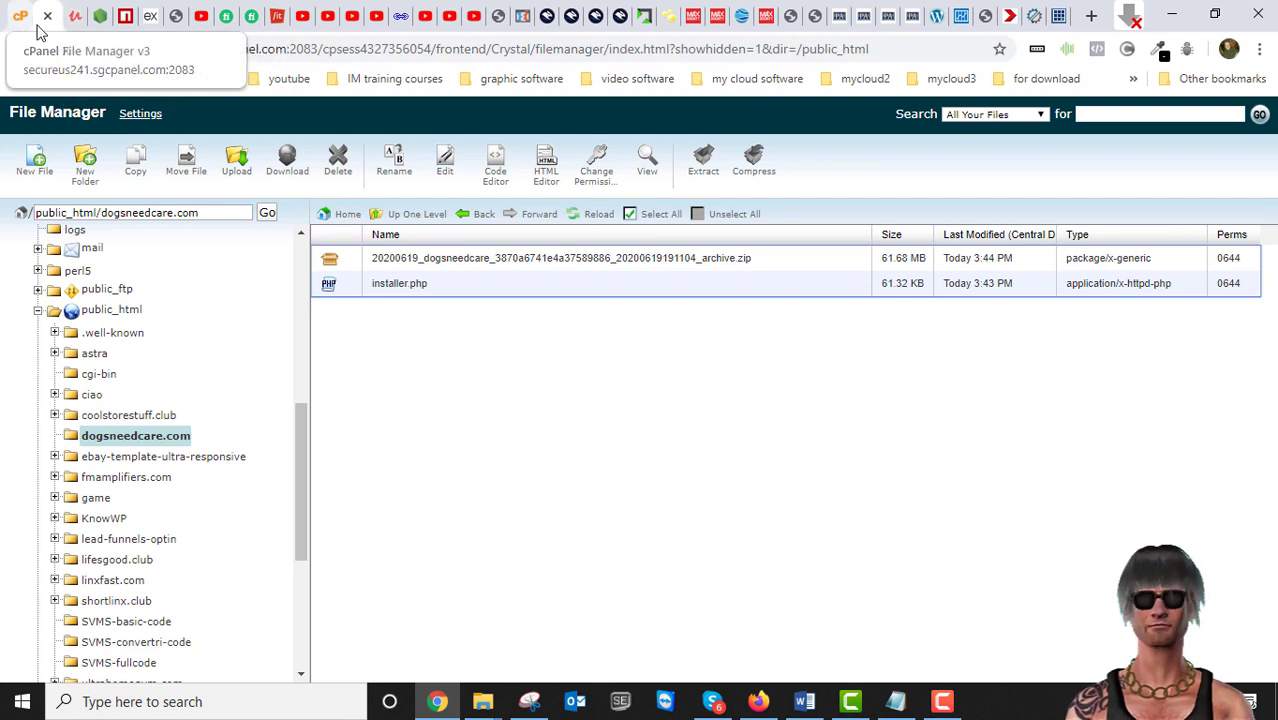
Step: Check the installer page again, then go to the cPanel home dashboard
click(1010, 16)
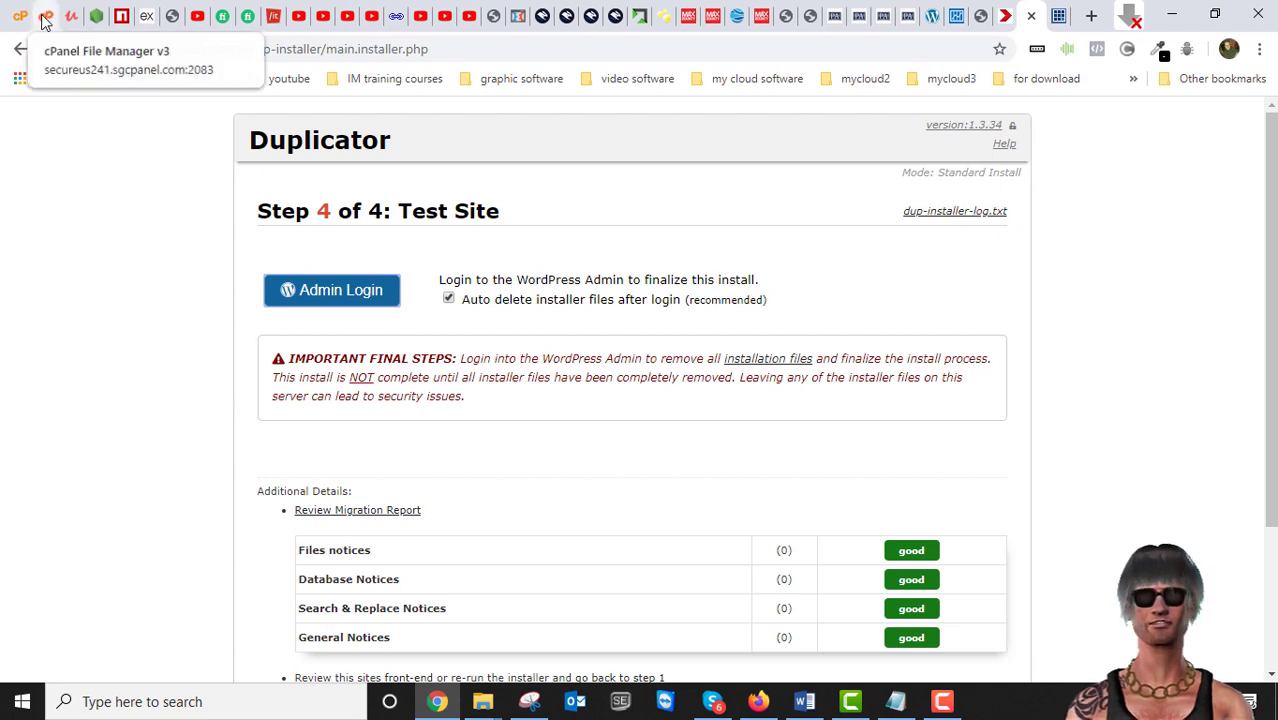
click(46, 16)
click(18, 16)
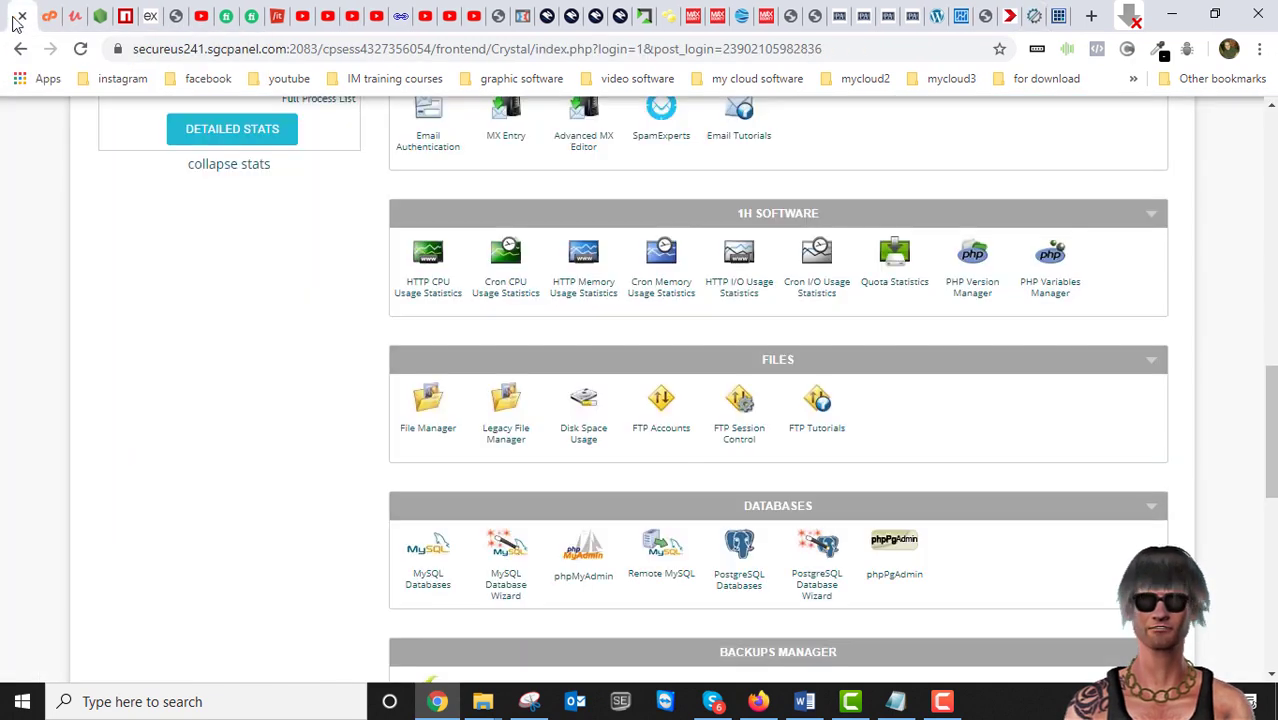
Step: Open the MySQL Databases link from the Databases section in a new tab and switch to it
scroll(336, 238, up, 13)
scroll(330, 245, down, 13)
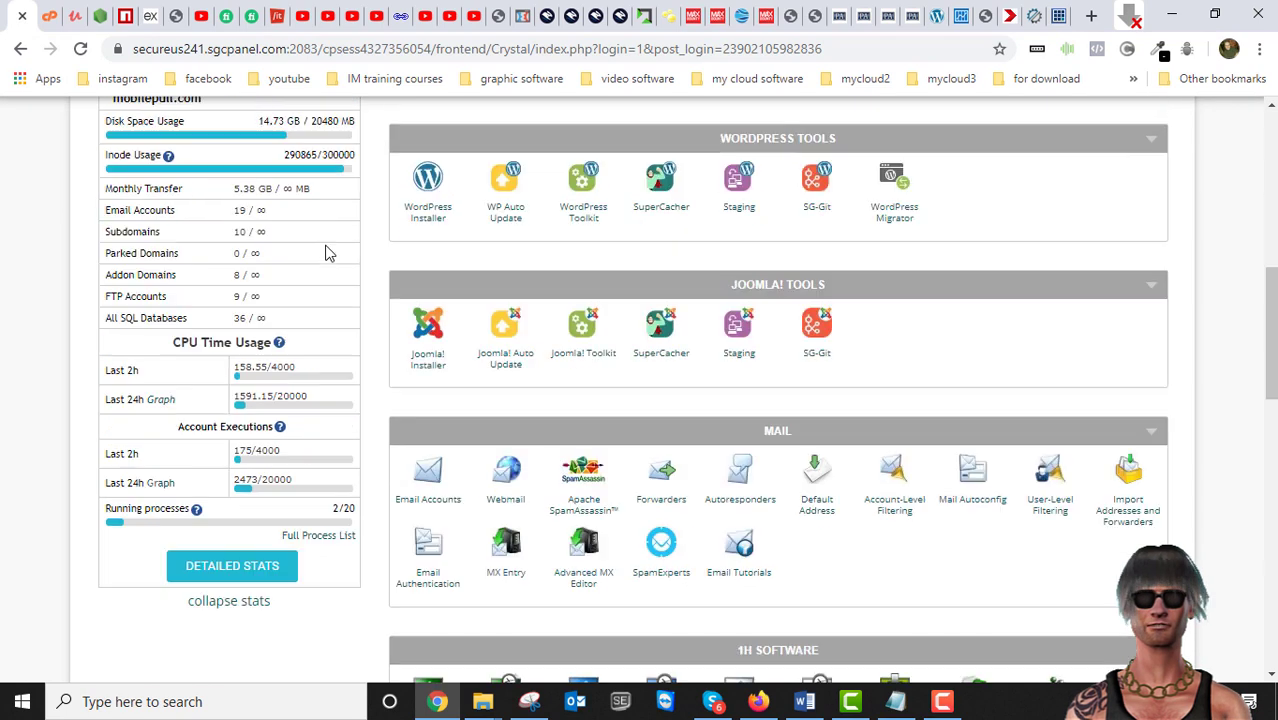
scroll(422, 277, up, 13)
scroll(205, 257, down, 1)
scroll(361, 338, down, 13)
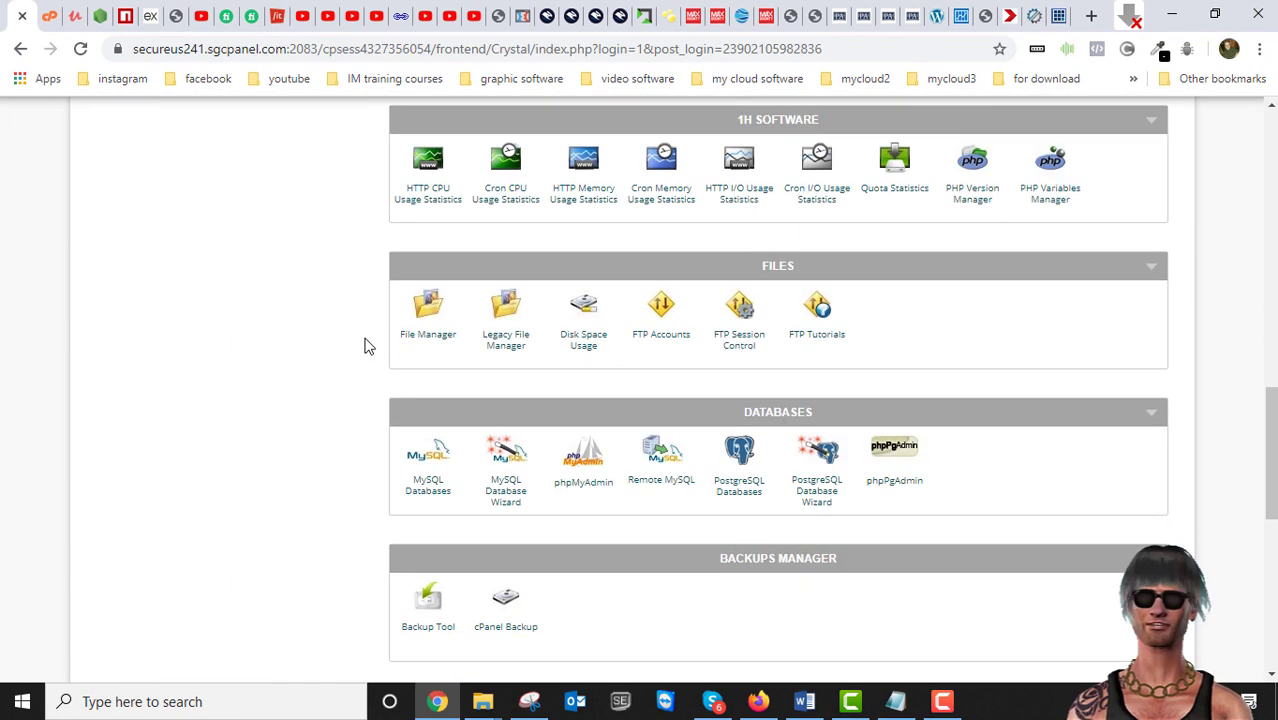
scroll(486, 289, down, 3)
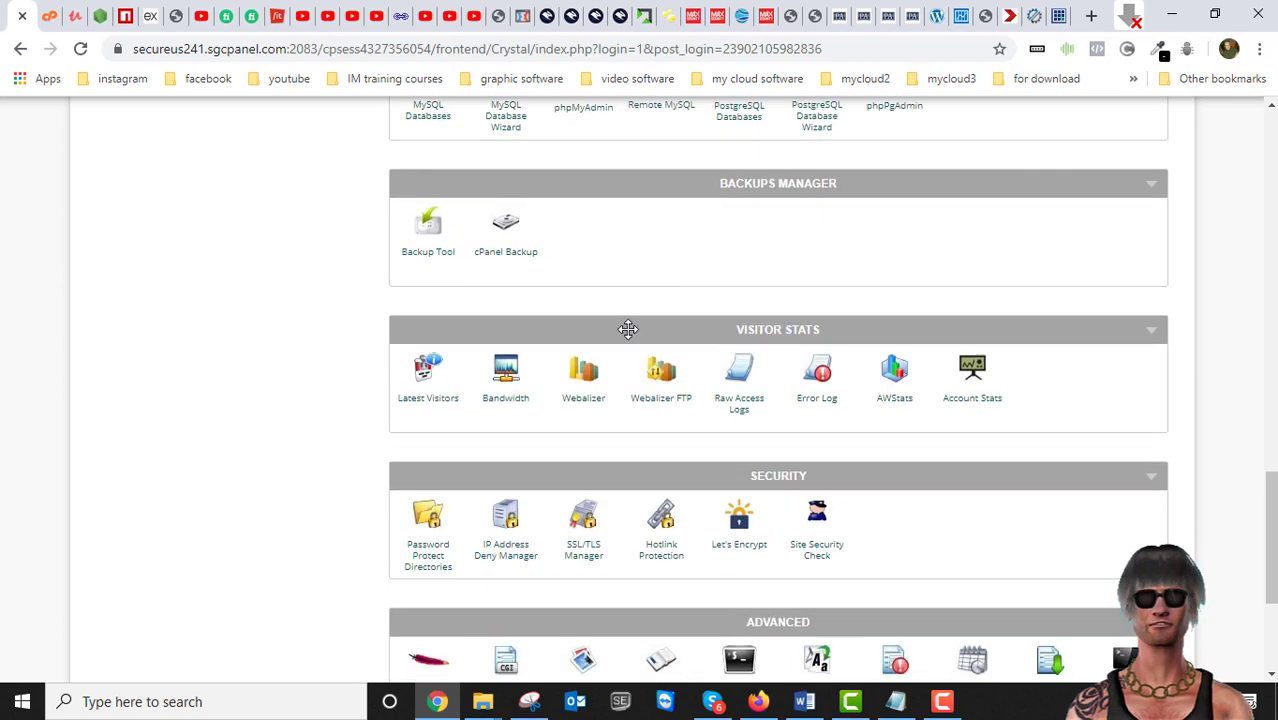
scroll(646, 323, down, 1)
scroll(549, 352, up, 5)
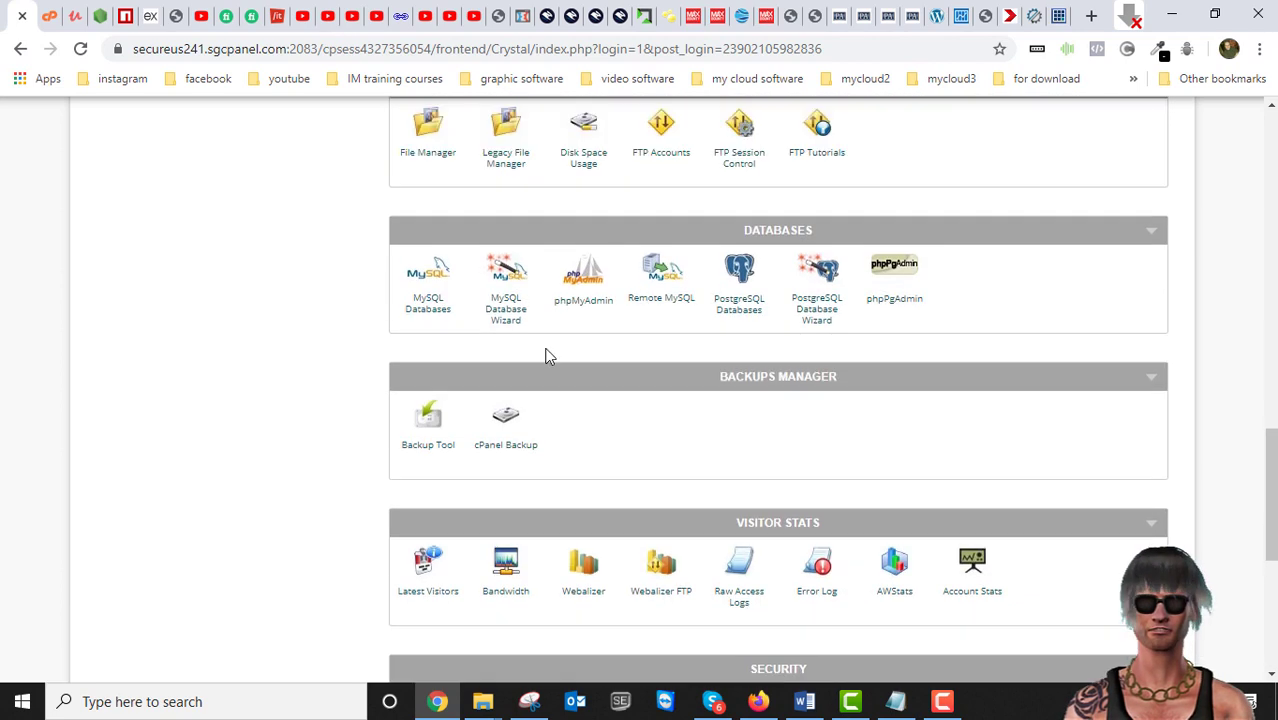
right_click(428, 280)
click(470, 288)
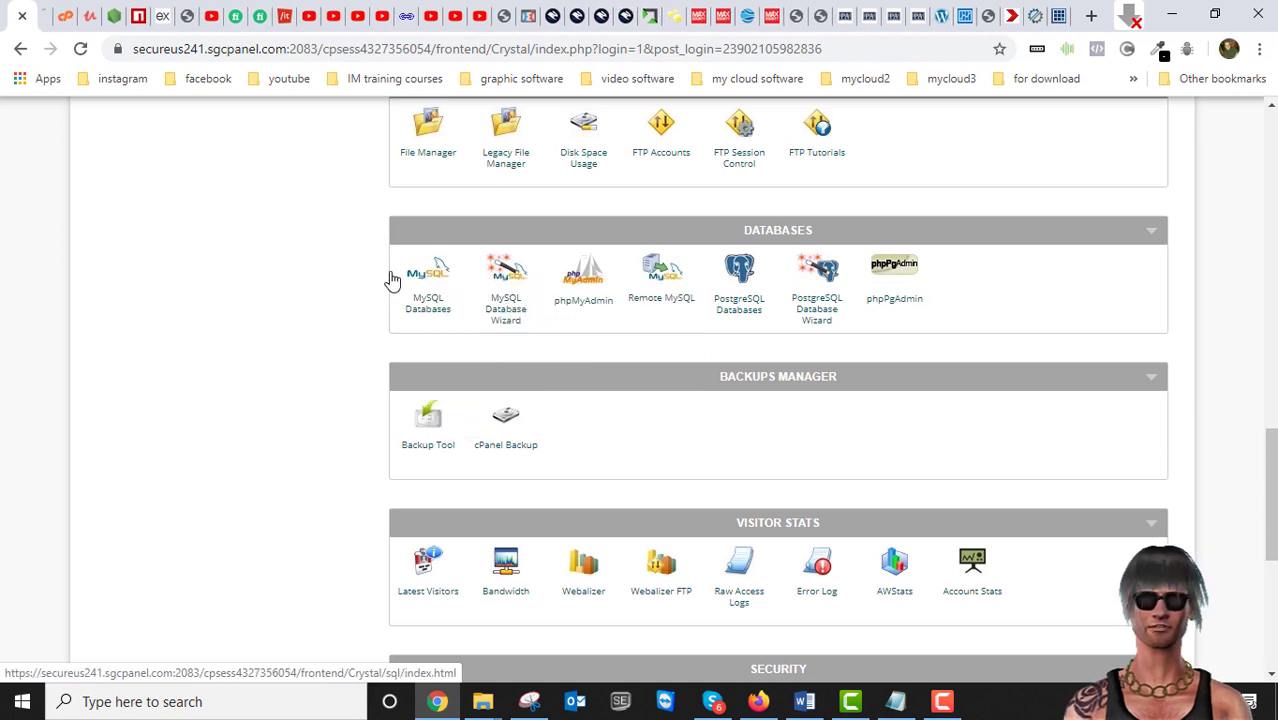
click(48, 16)
scroll(358, 477, down, 3)
Step: Create the database davids50_newdatabase by entering 'newdatabase', then return to MySQL Databases
click(272, 210)
text(fsdafsdfasd)
key(BackSpace)
key(BackSpace)
key(BackSpace)
key(BackSpace)
key(BackSpace)
key(BackSpace)
key(BackSpace)
key(BackSpace)
key(BackSpace)
key(BackSpace)
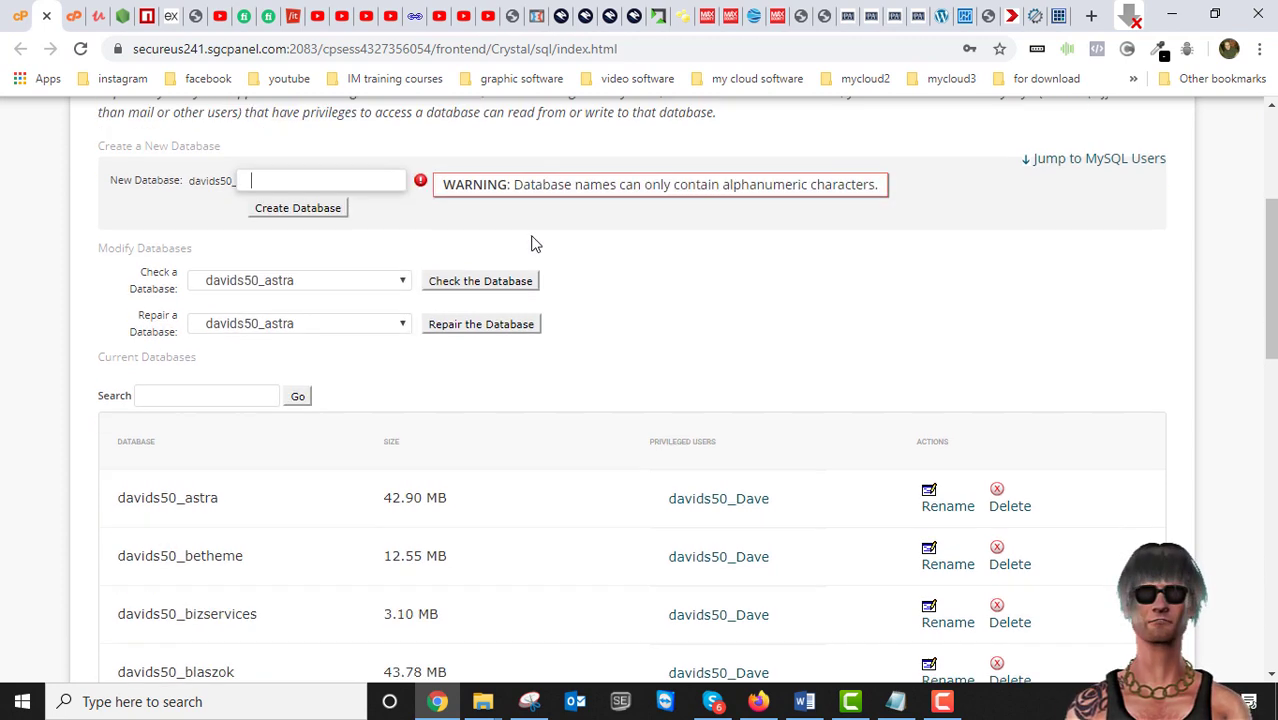
scroll(533, 243, up, 2)
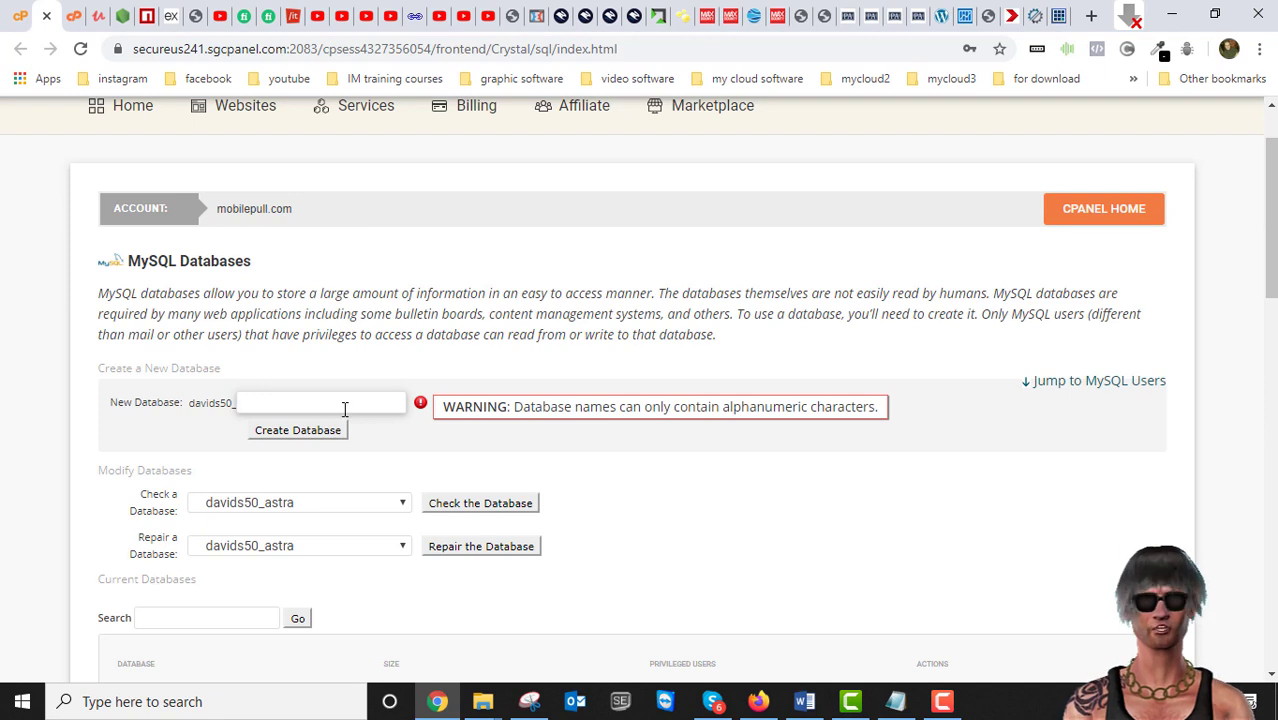
text(newd)
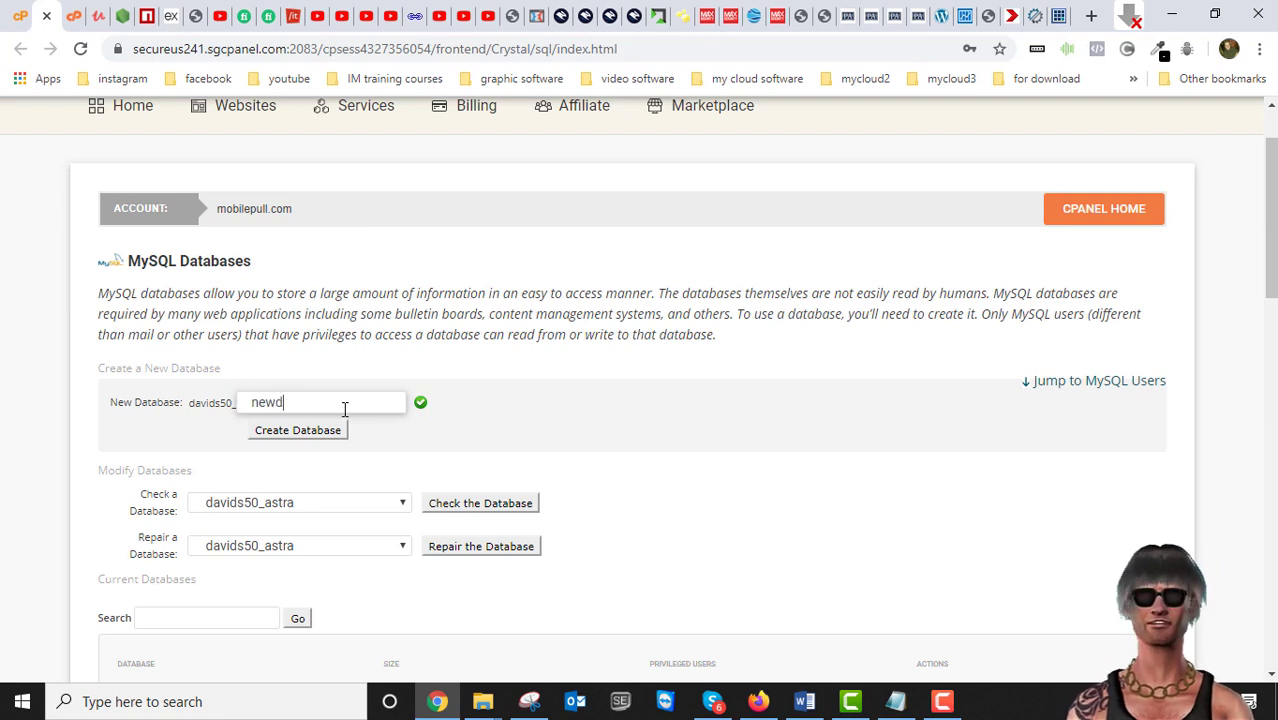
text(atabase)
double_click(344, 408)
click(301, 431)
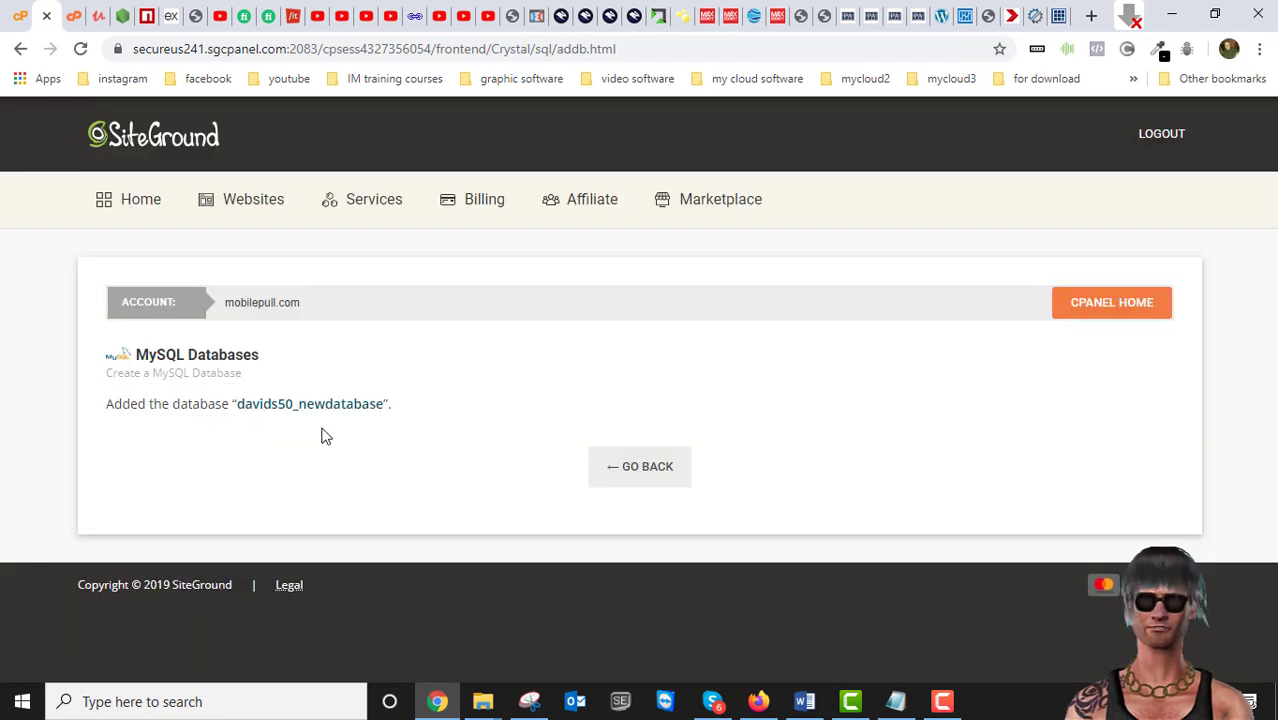
click(640, 474)
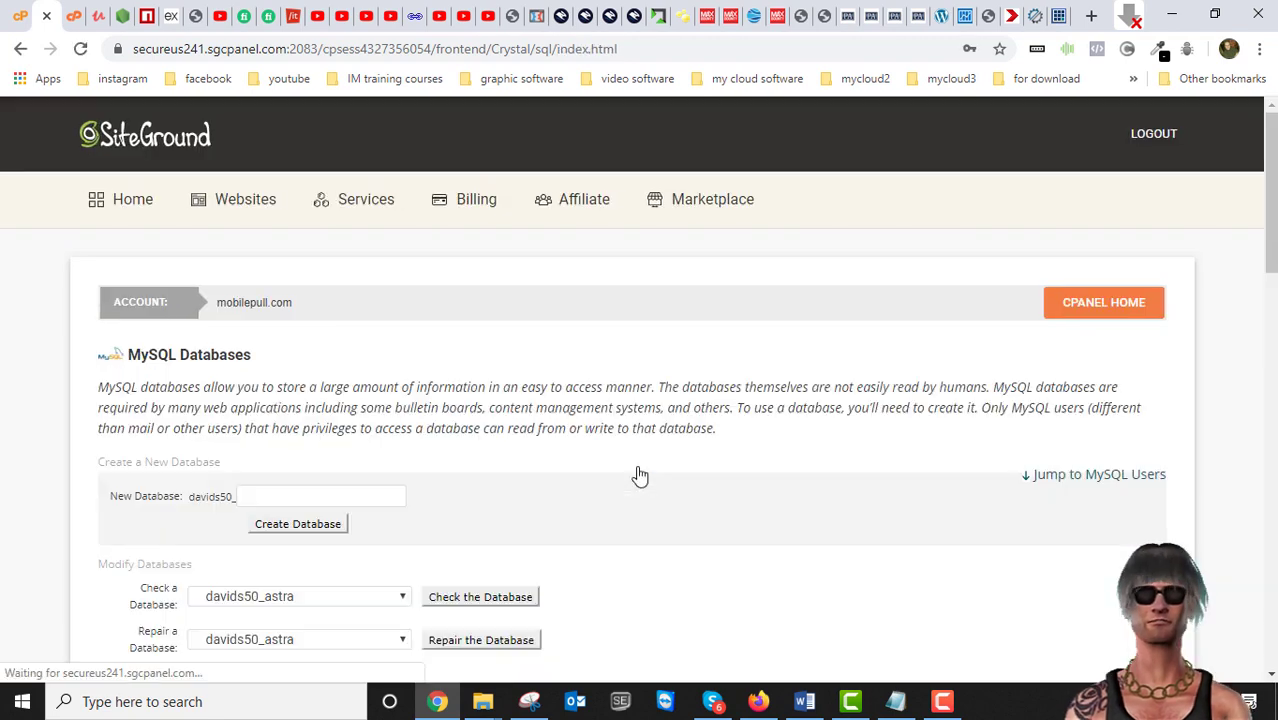
Step: Create the MySQL user davids50_newuser with a confirmed password
scroll(640, 474, down, 4)
scroll(340, 408, down, 10)
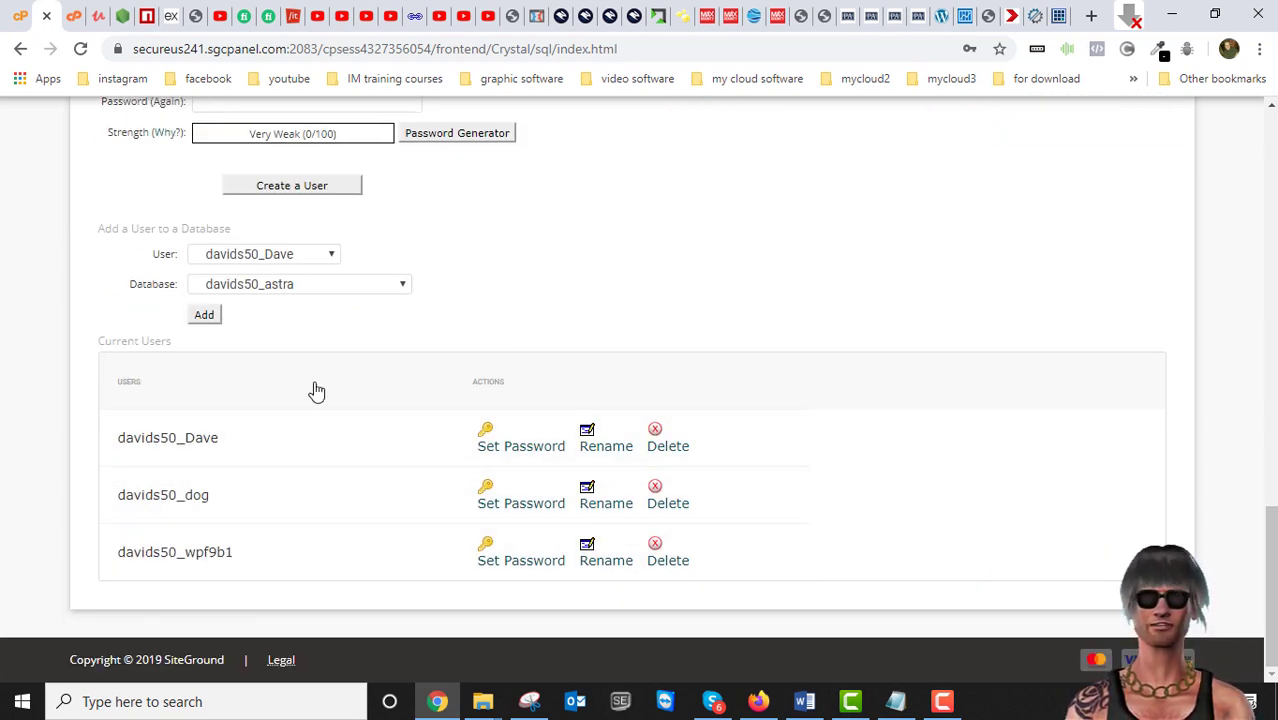
scroll(337, 379, up, 4)
scroll(420, 400, down, 4)
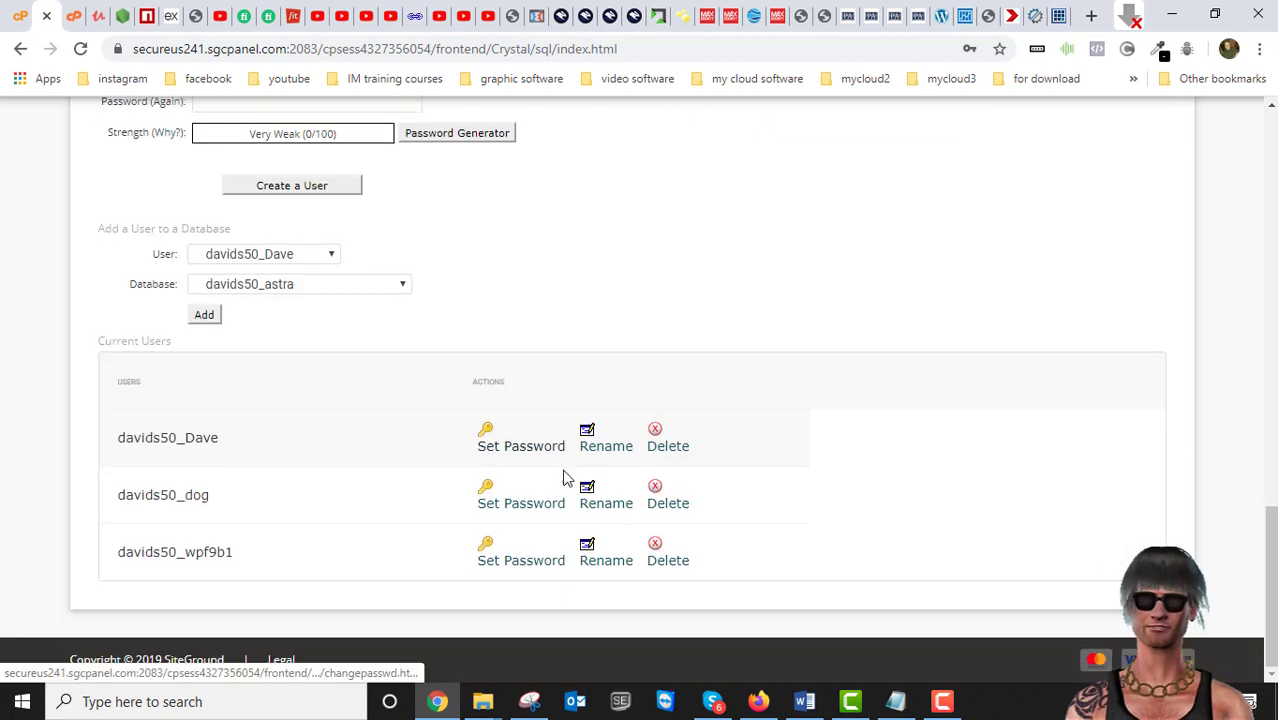
scroll(234, 348, up, 3)
click(273, 304)
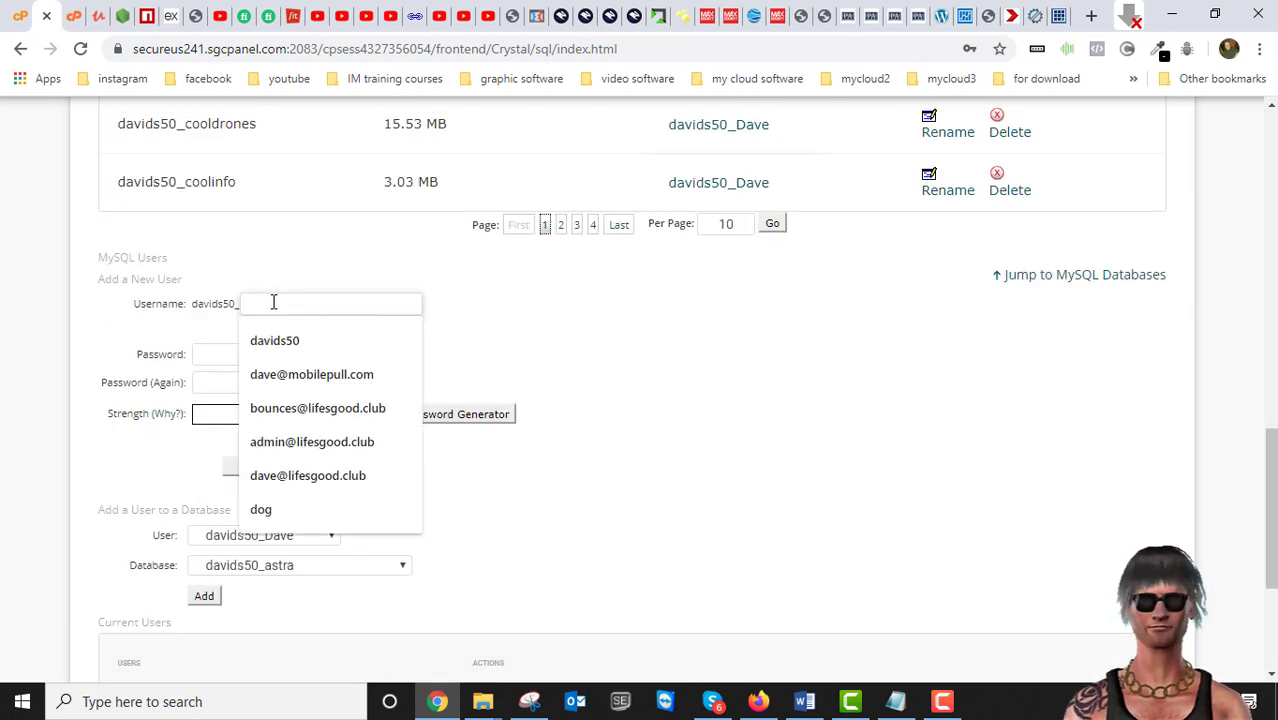
text(newuser)
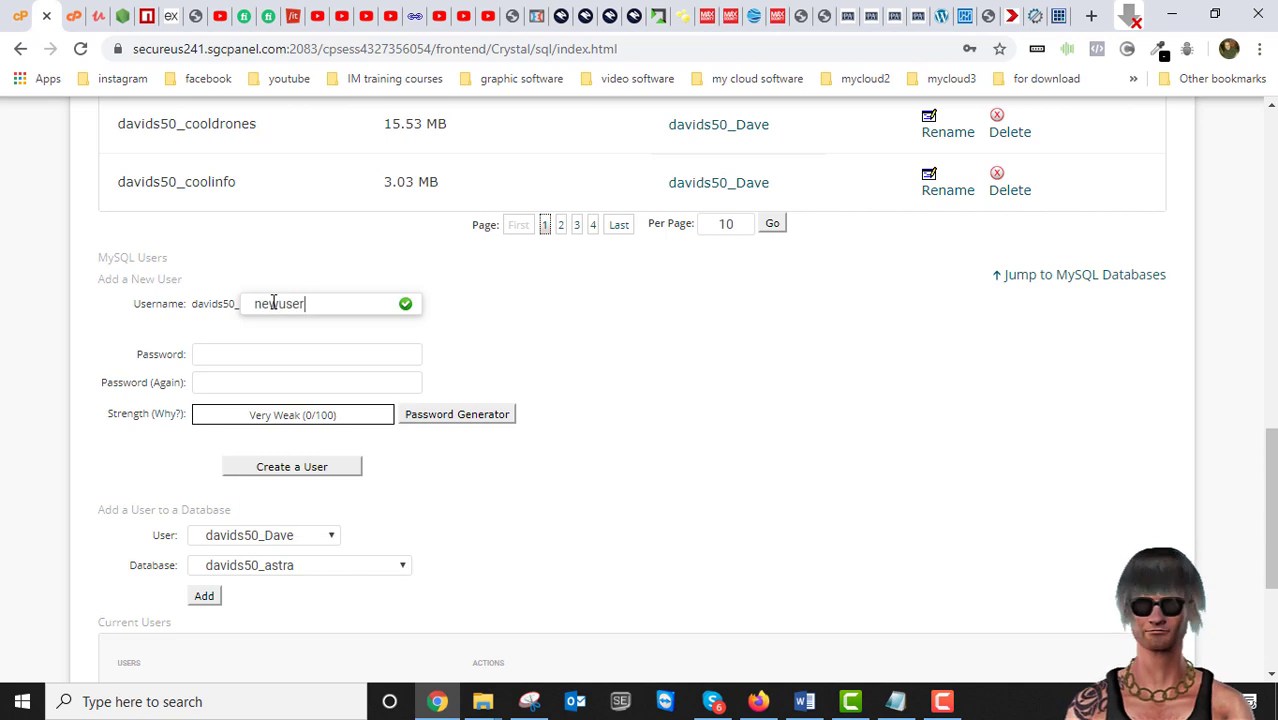
click(253, 355)
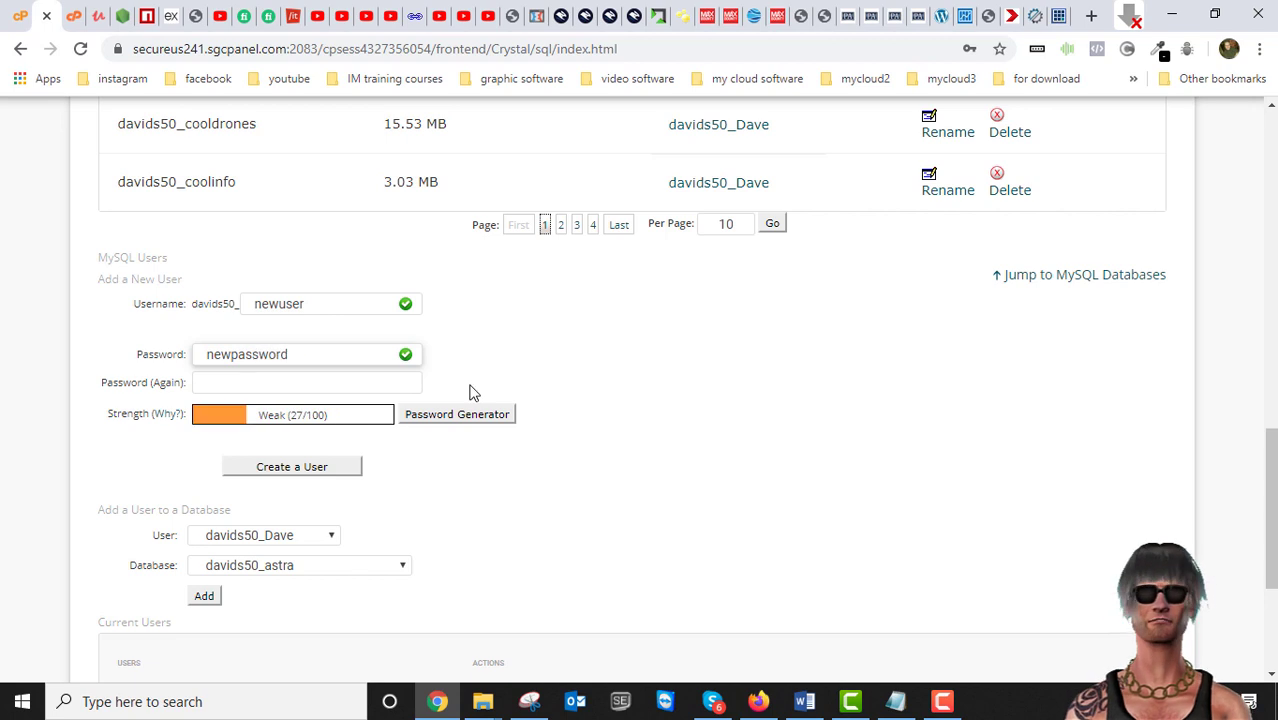
click(520, 398)
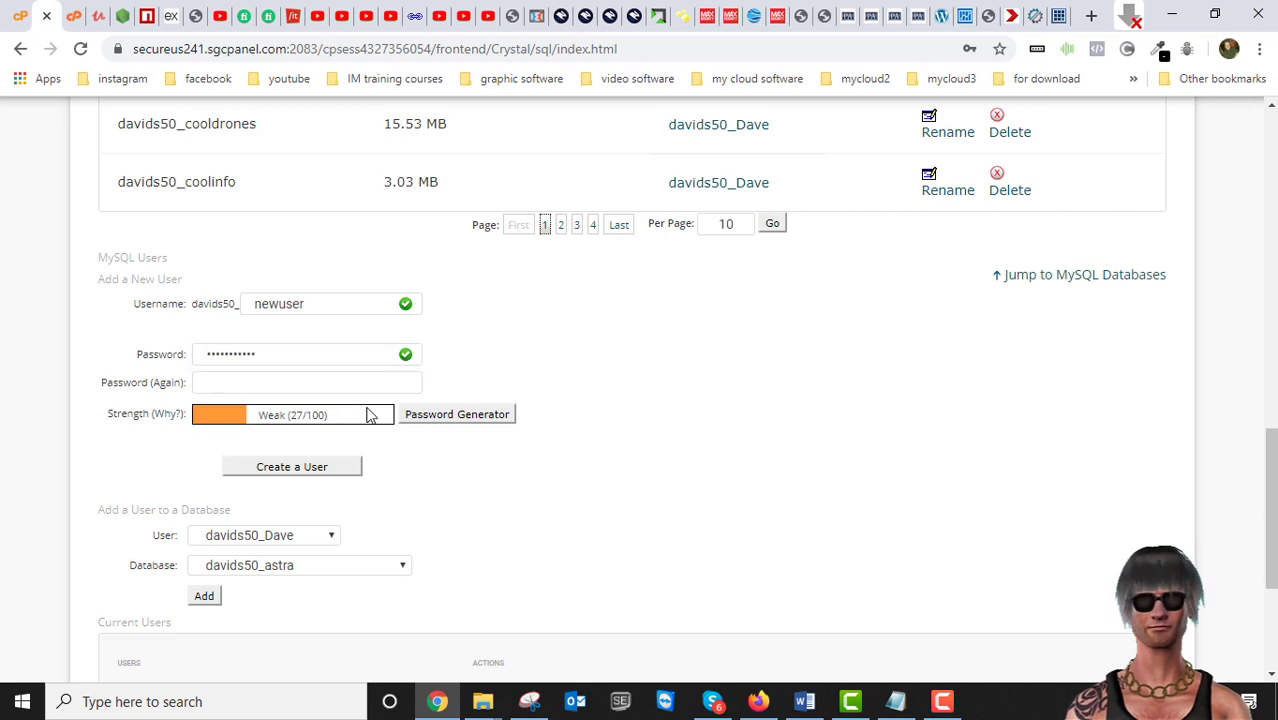
click(278, 384)
text(newp)
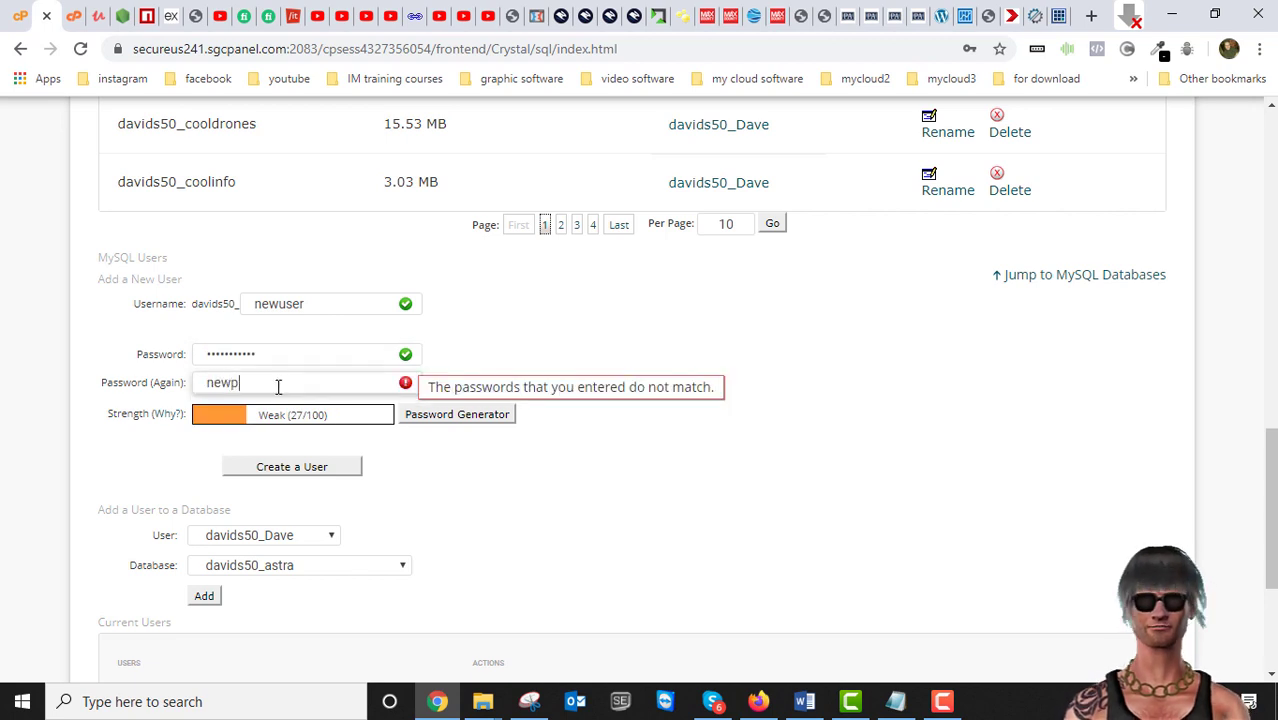
text(assword)
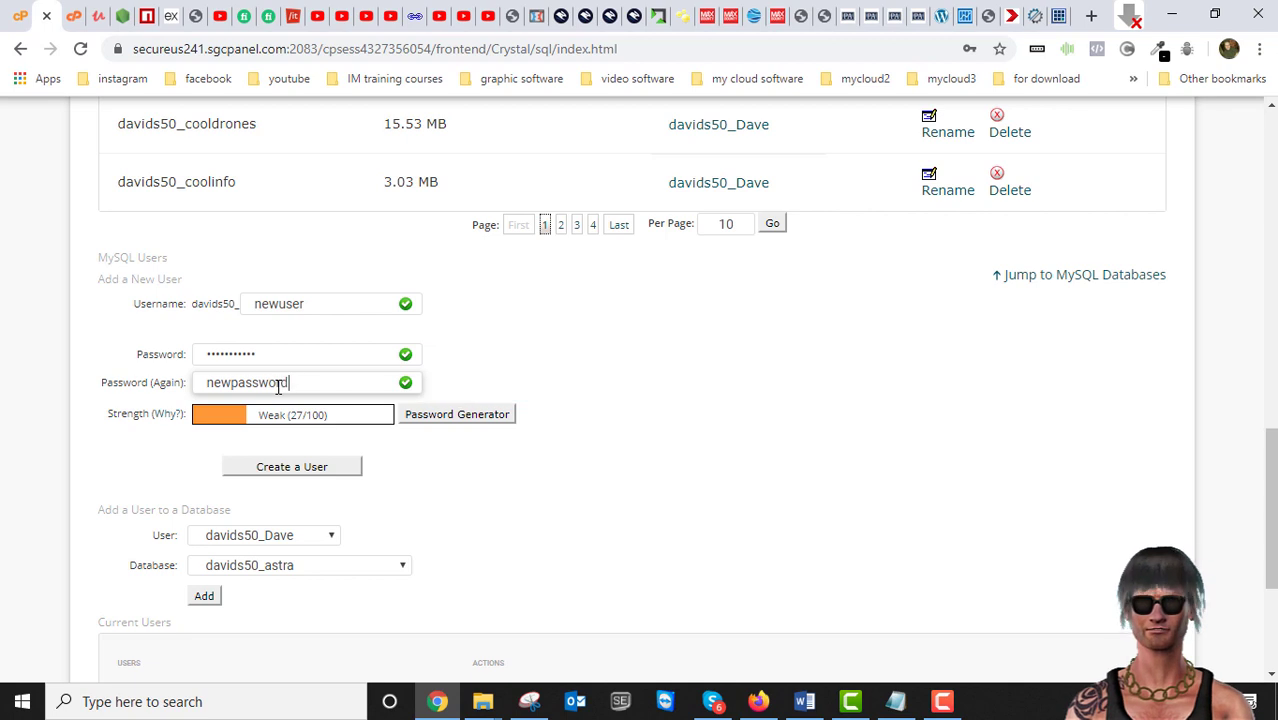
click(588, 308)
click(322, 470)
click(656, 421)
Step: Add davids50_newuser to the davids50_newdatabase database
scroll(376, 468, down, 3)
scroll(330, 480, down, 3)
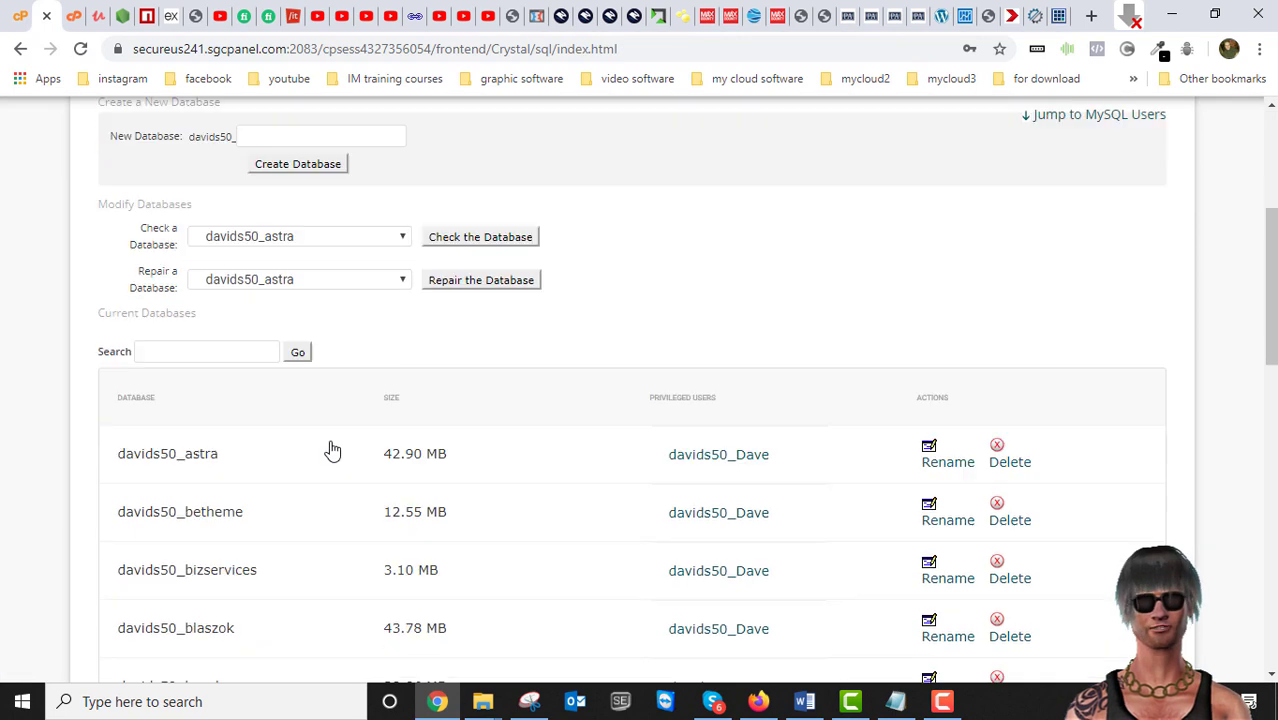
scroll(280, 450, up, 1)
scroll(228, 420, down, 4)
scroll(229, 453, down, 6)
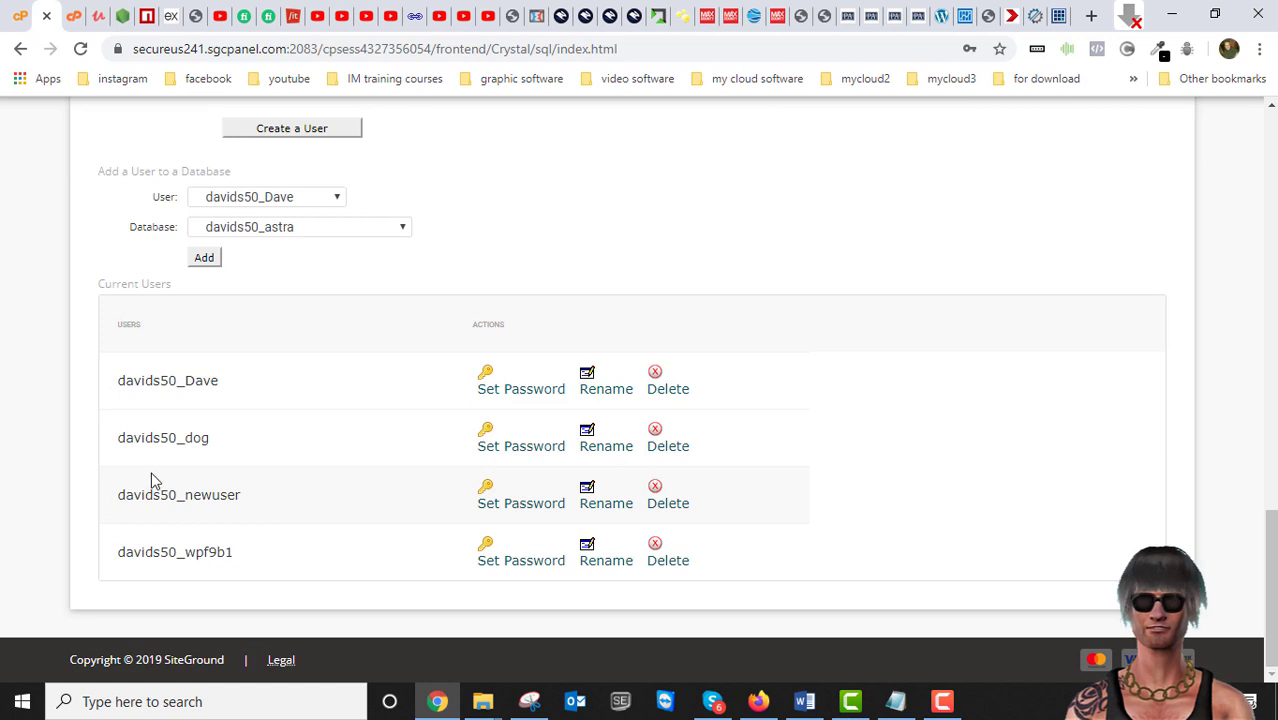
scroll(245, 492, up, 2)
scroll(220, 493, down, 2)
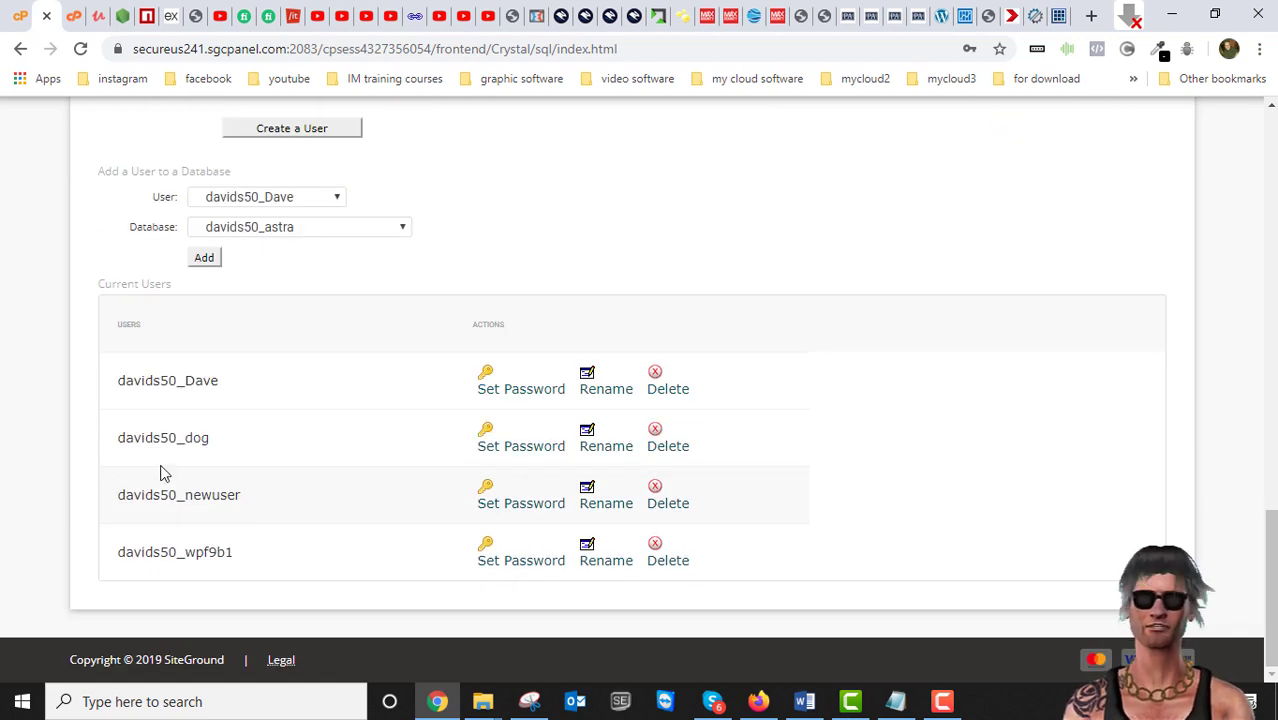
scroll(280, 450, up, 1)
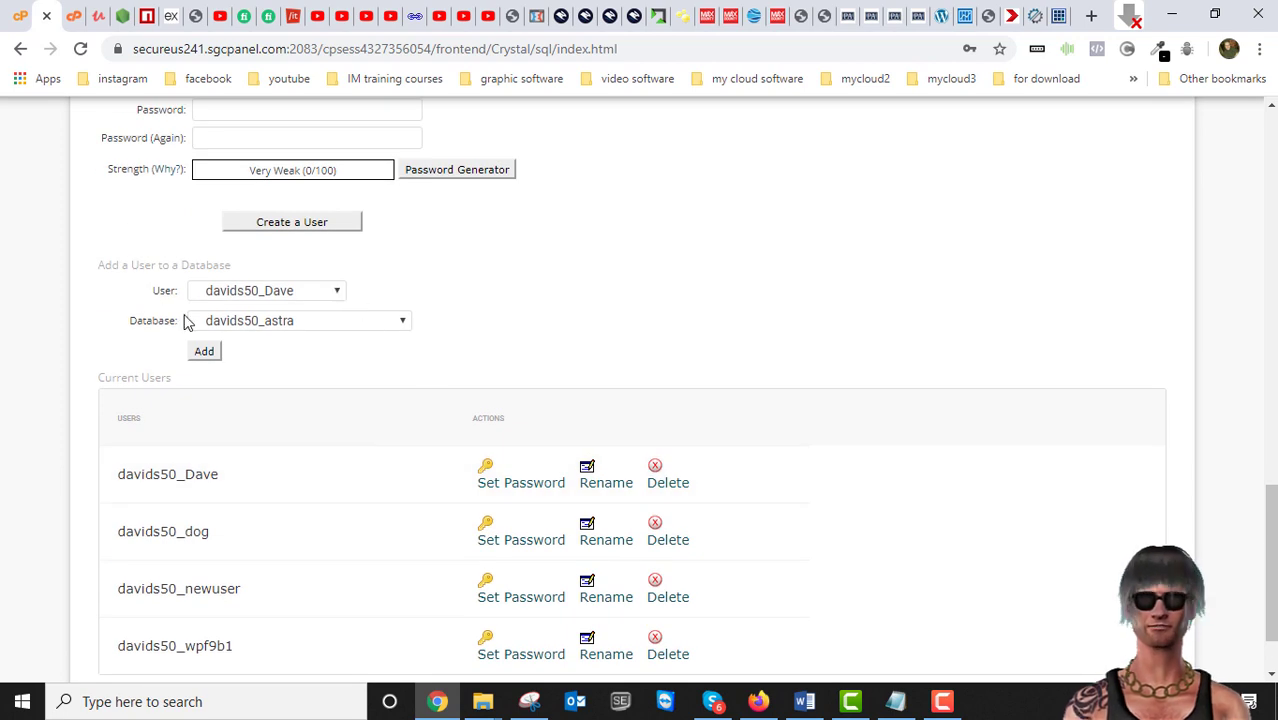
click(336, 292)
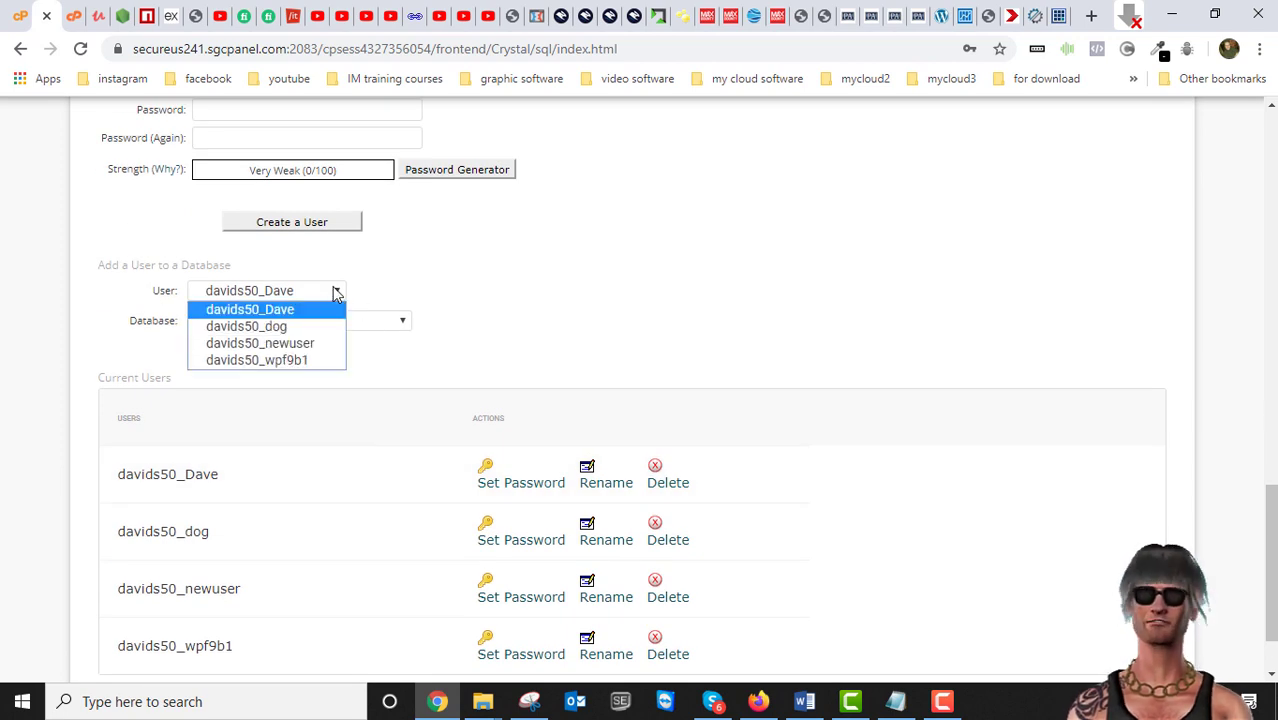
click(308, 345)
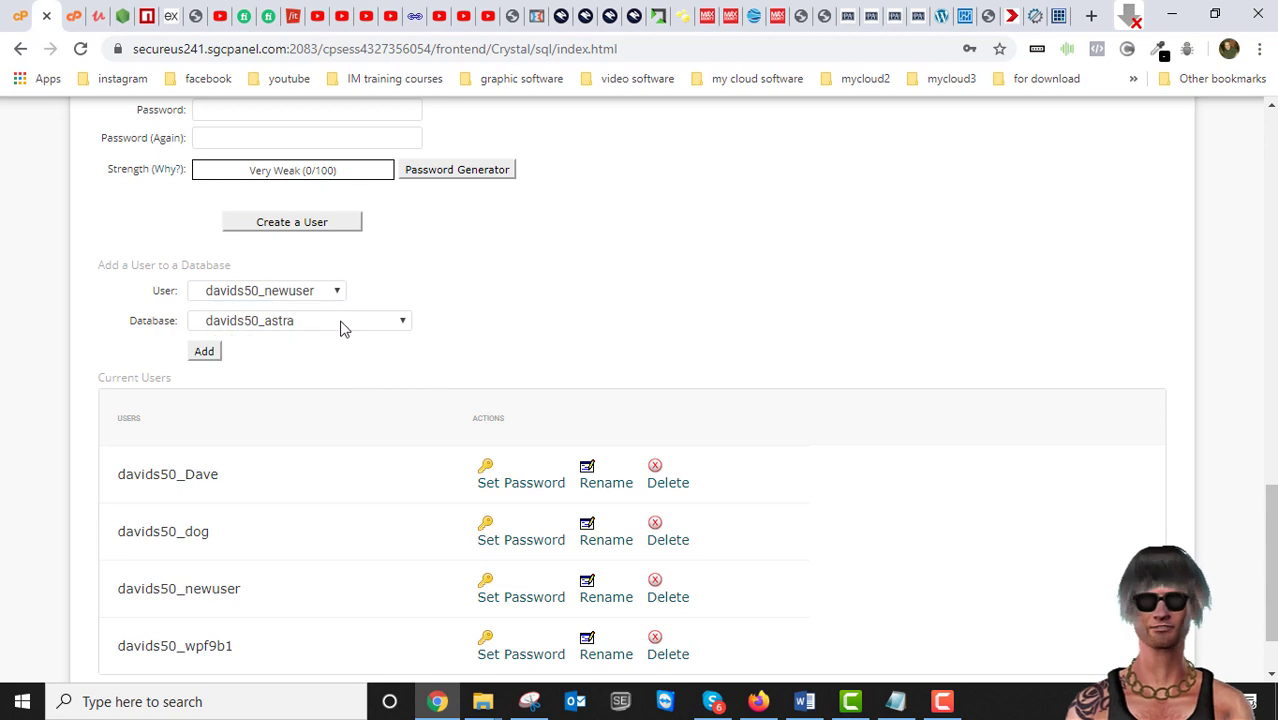
click(355, 321)
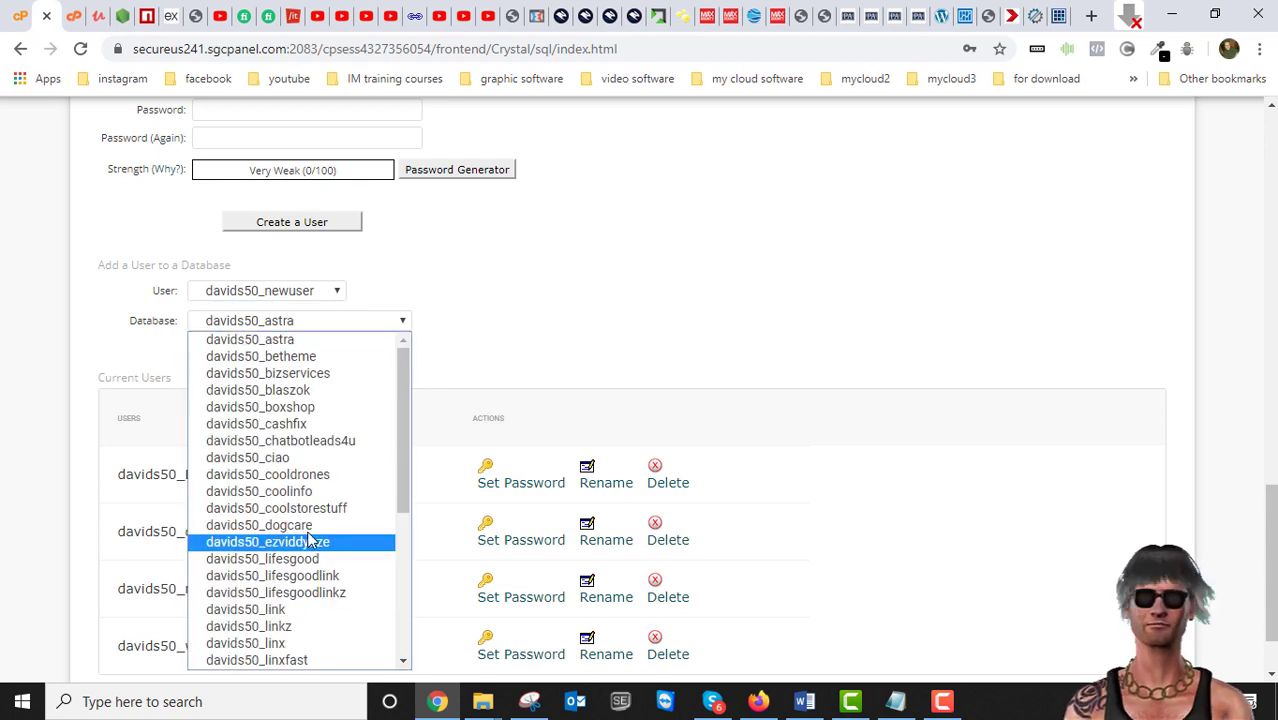
drag(396, 466, 396, 605)
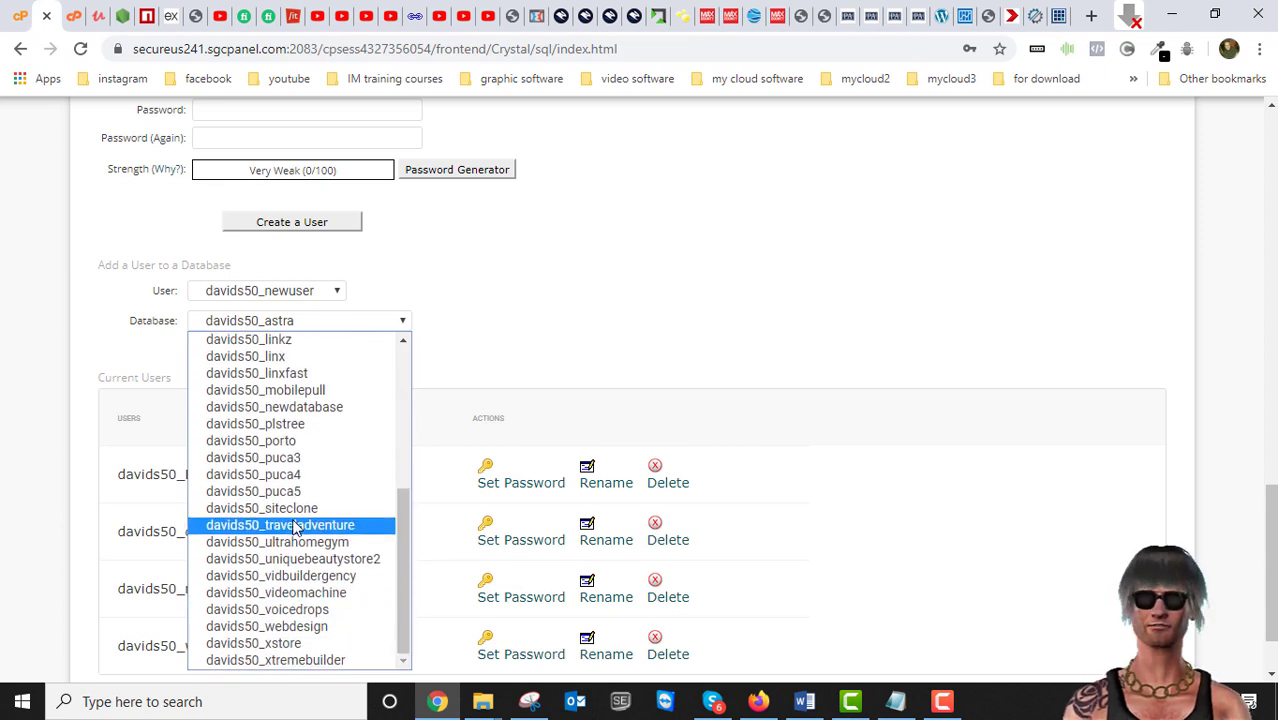
click(296, 408)
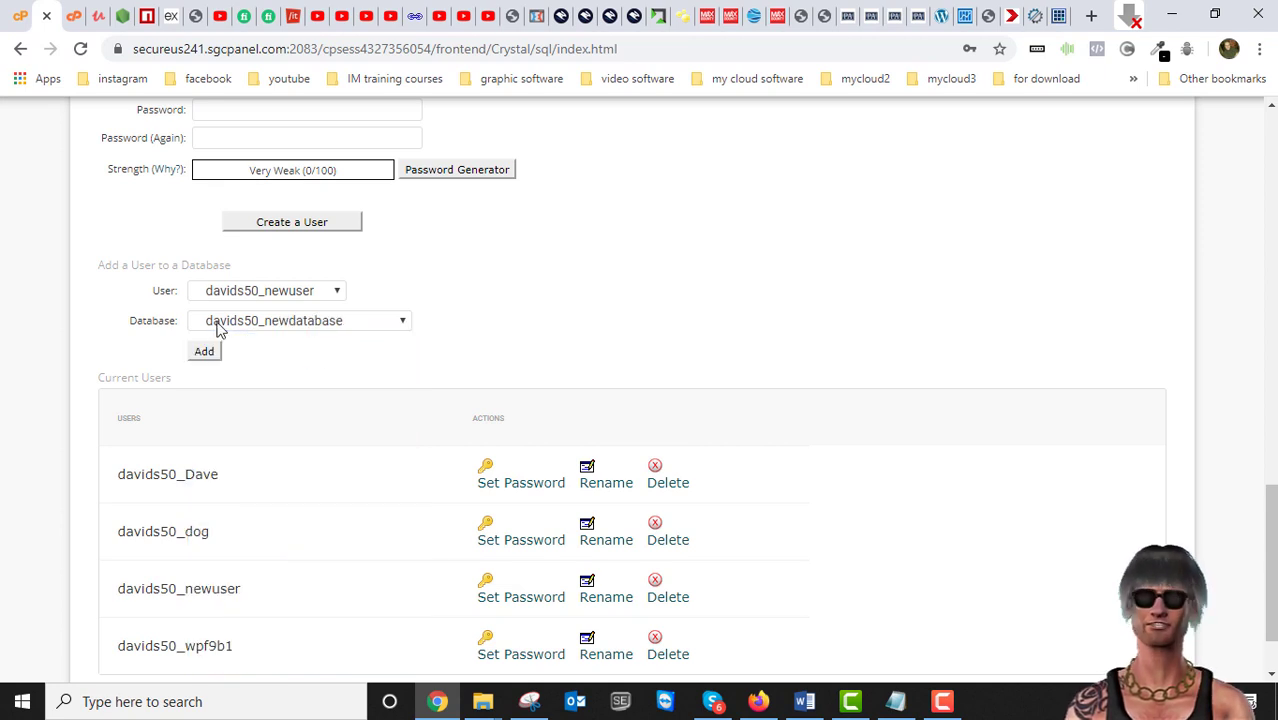
click(205, 352)
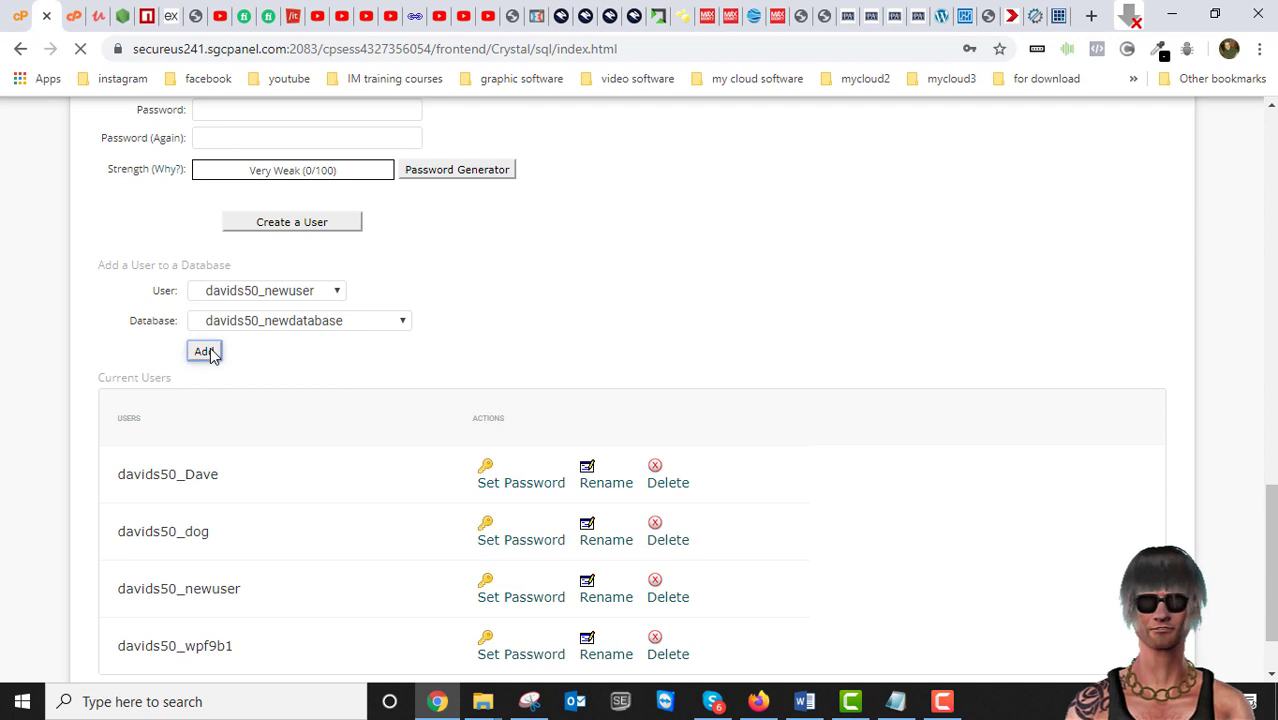
Step: Save ALL PRIVILEGES for davids50_newuser on davids50_newdatabase, then go back to MySQL Databases
scroll(408, 472, down, 2)
scroll(406, 472, down, 4)
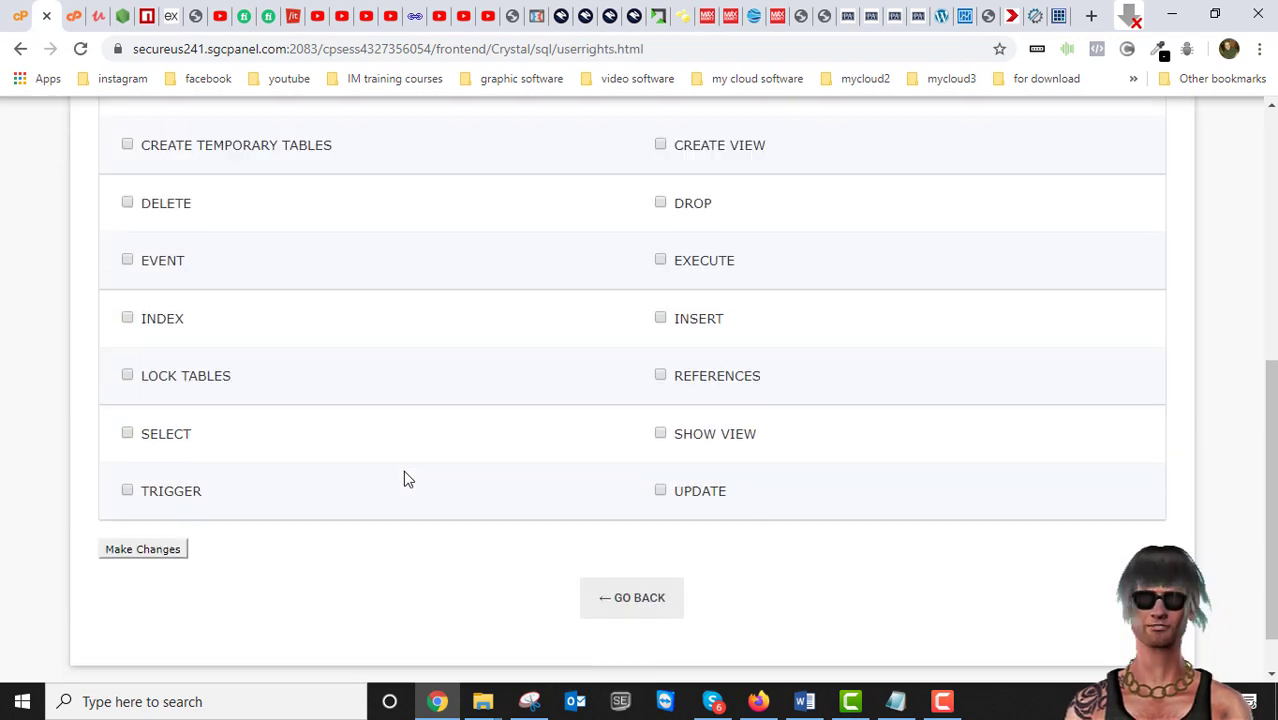
scroll(403, 470, up, 6)
scroll(257, 480, down, 5)
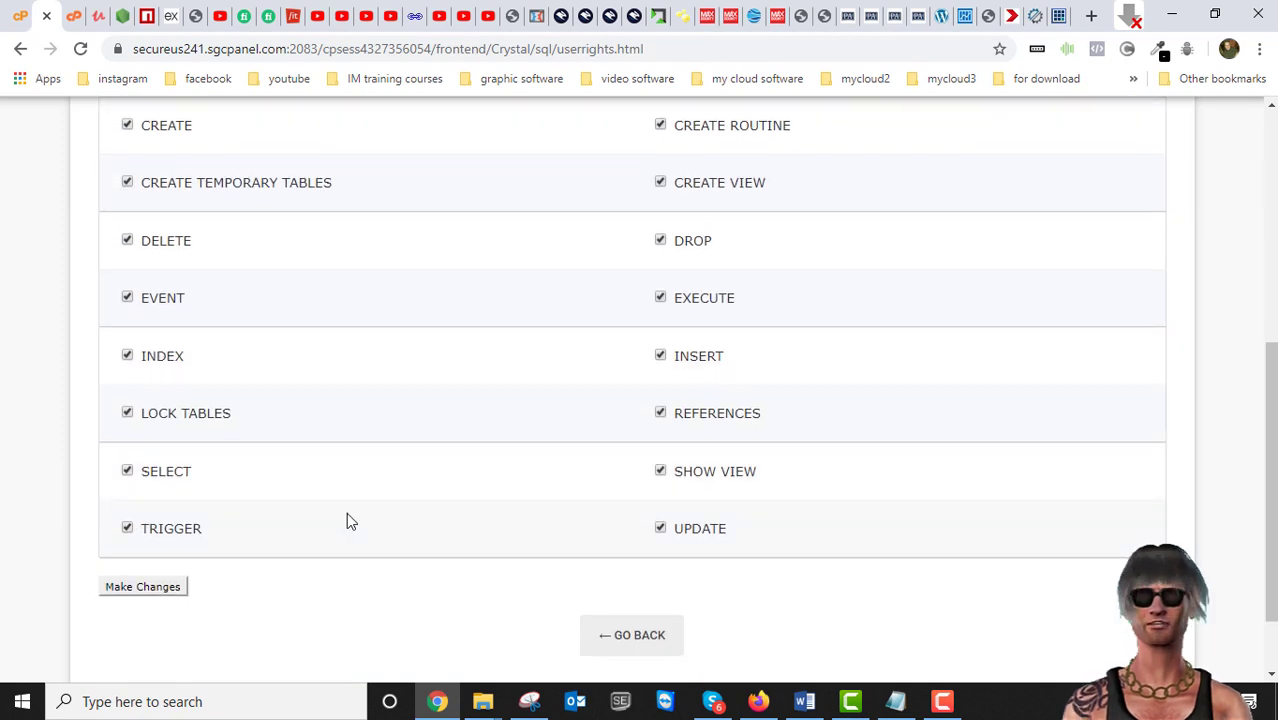
click(156, 592)
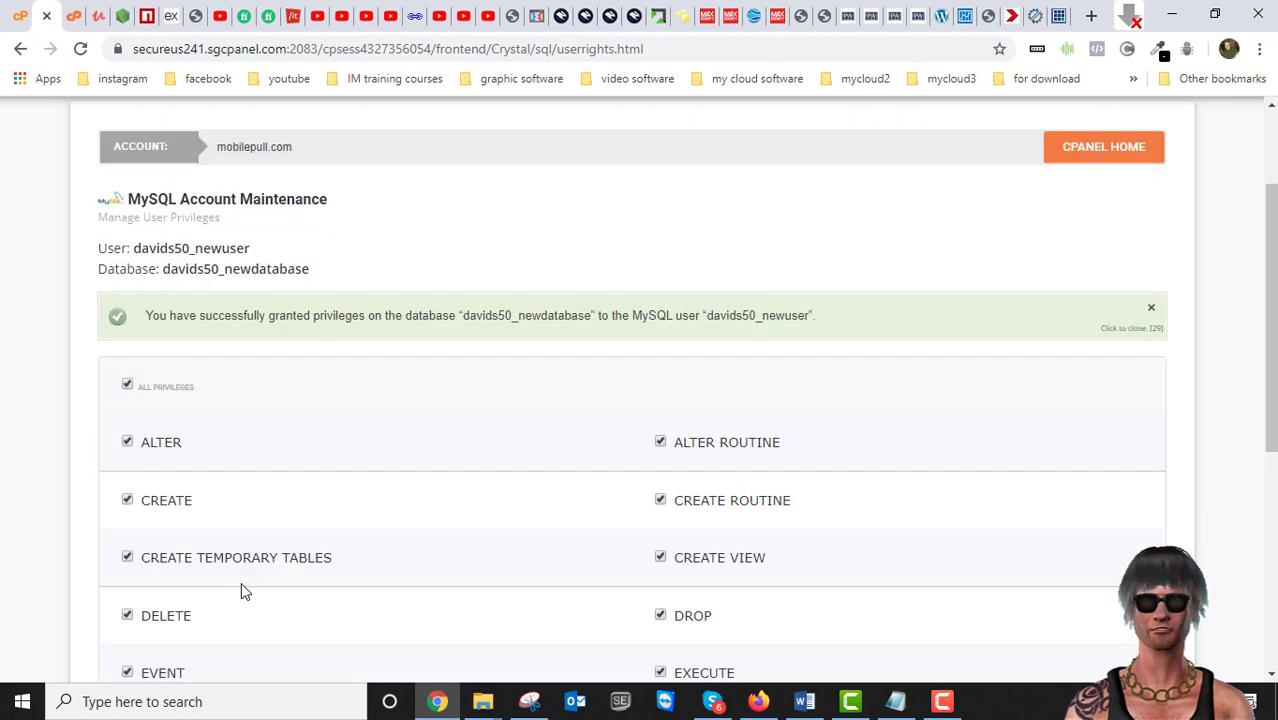
scroll(241, 590, down, 6)
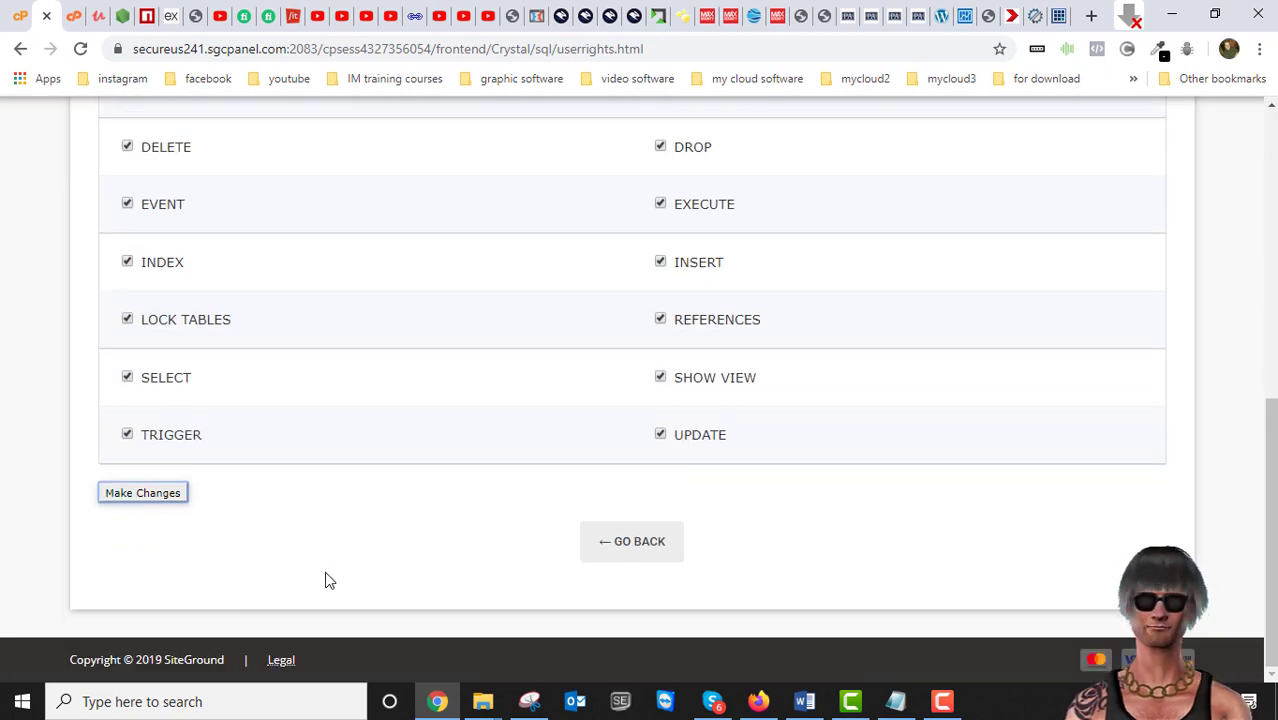
click(623, 546)
Step: Enter 'new' in the new database name field and dismiss its suggestion list
scroll(351, 528, down, 10)
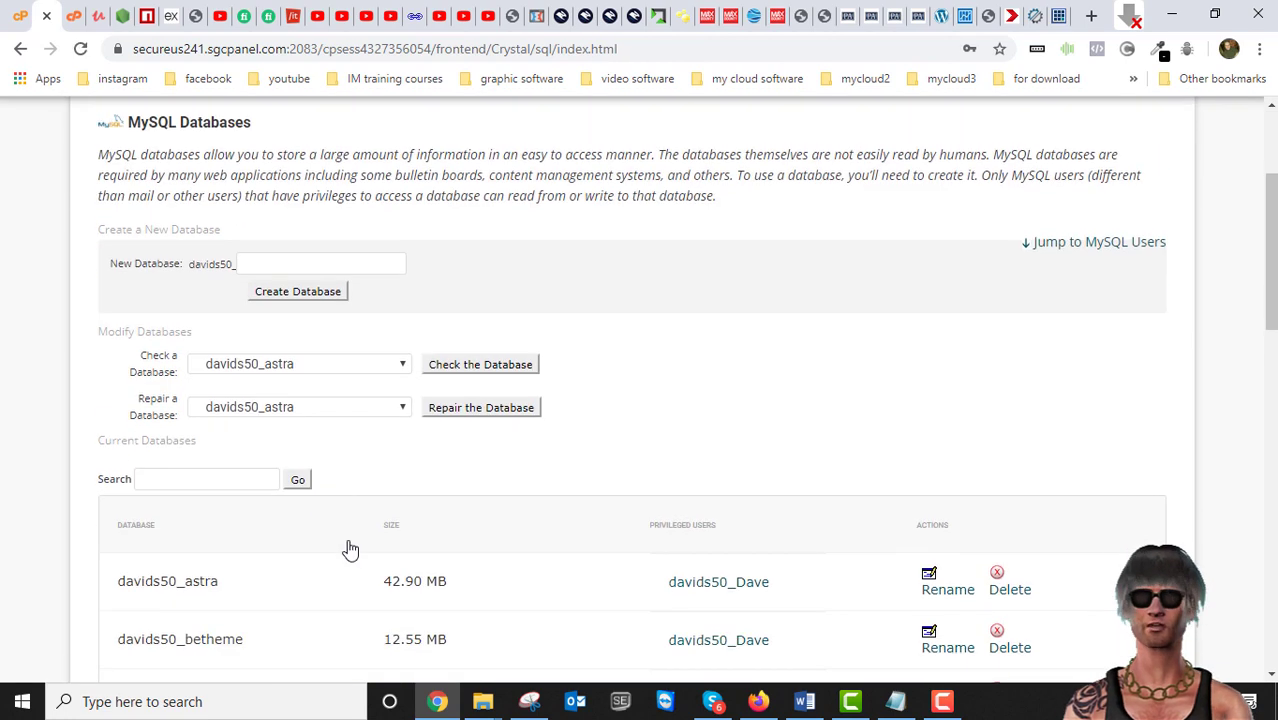
scroll(349, 546, down, 2)
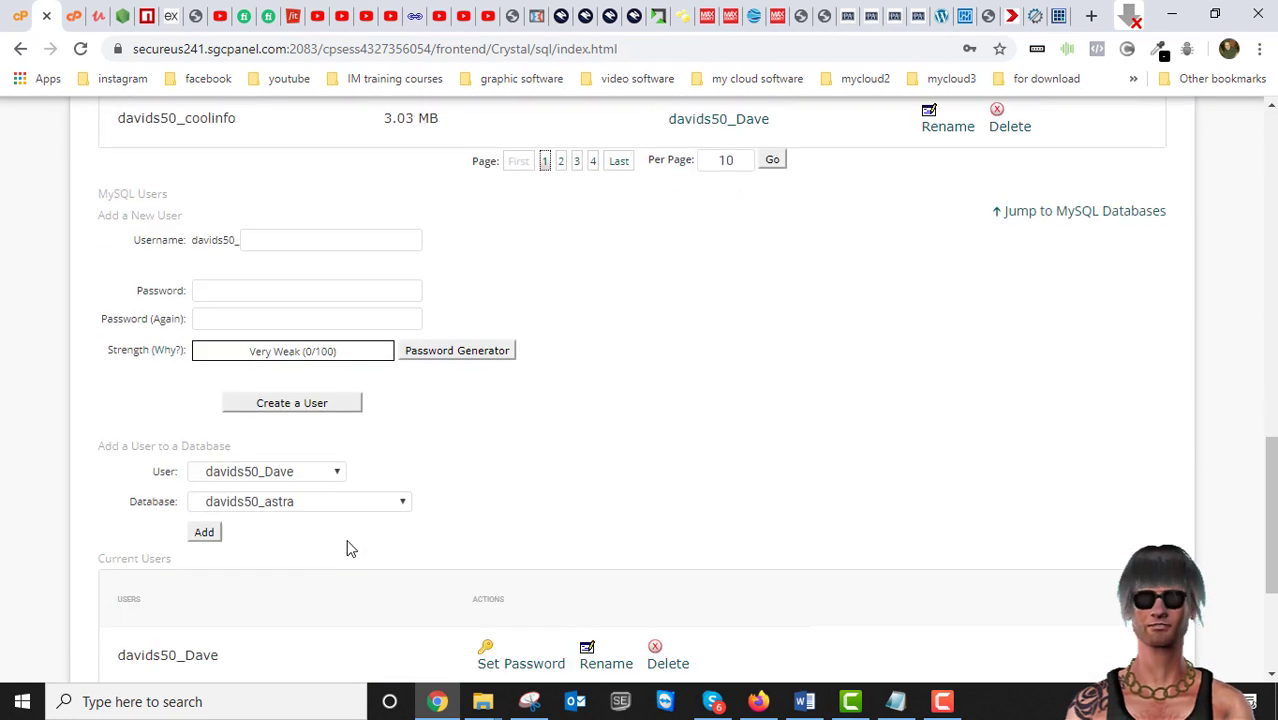
scroll(628, 465, up, 3)
scroll(535, 490, up, 9)
scroll(345, 480, down, 2)
click(285, 310)
text(new)
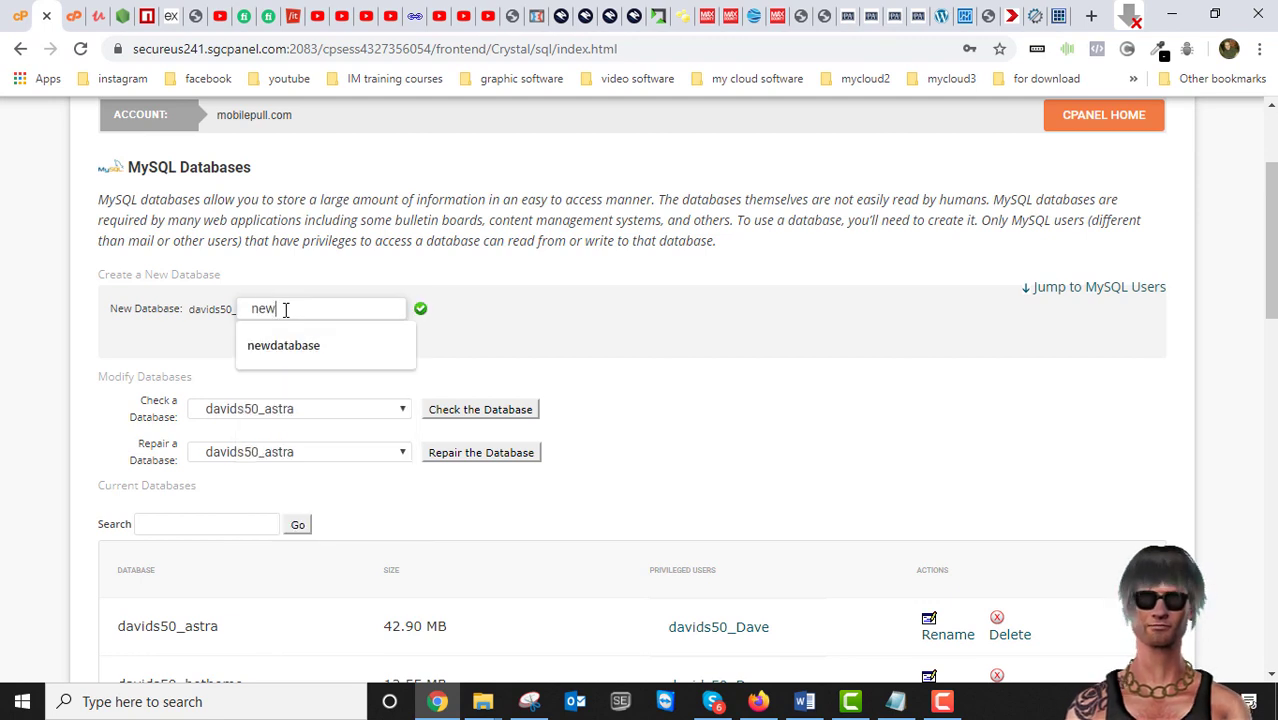
click(505, 322)
Step: Filter Current Databases for 'new' and confirm davids50_newdatabase lists davids50_newuser as privileged
scroll(507, 319, down, 3)
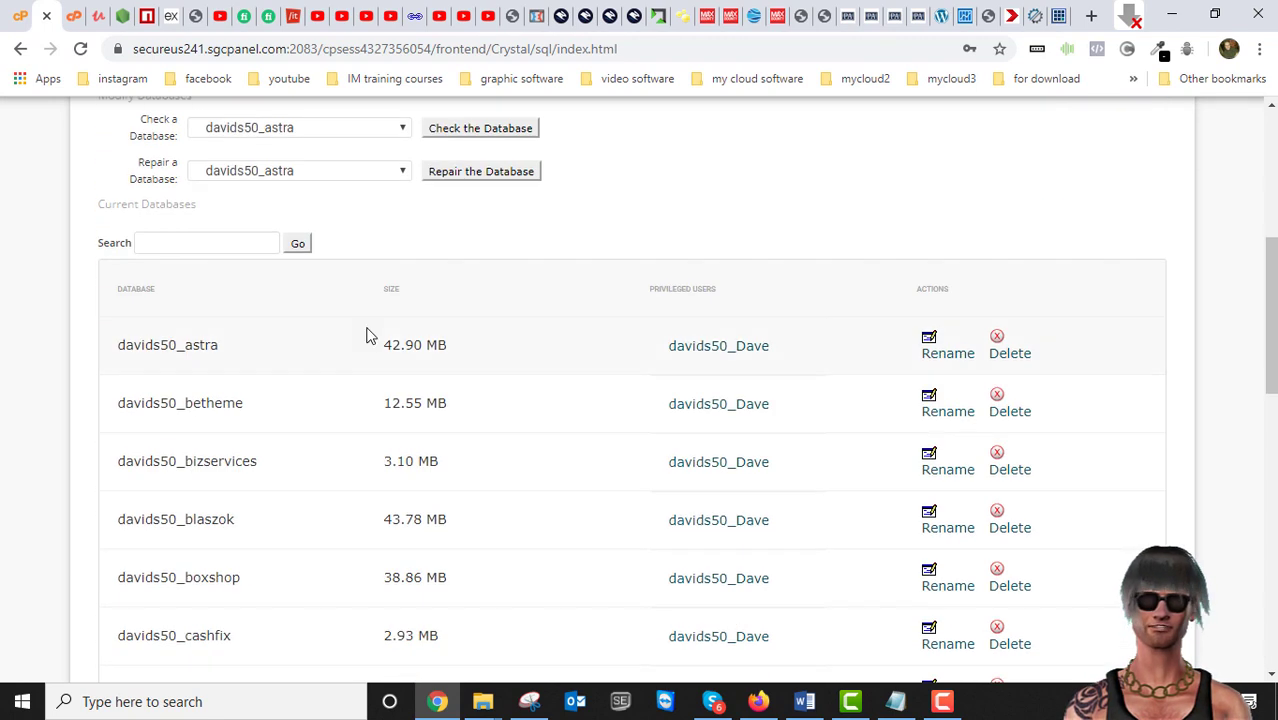
click(210, 243)
text(new)
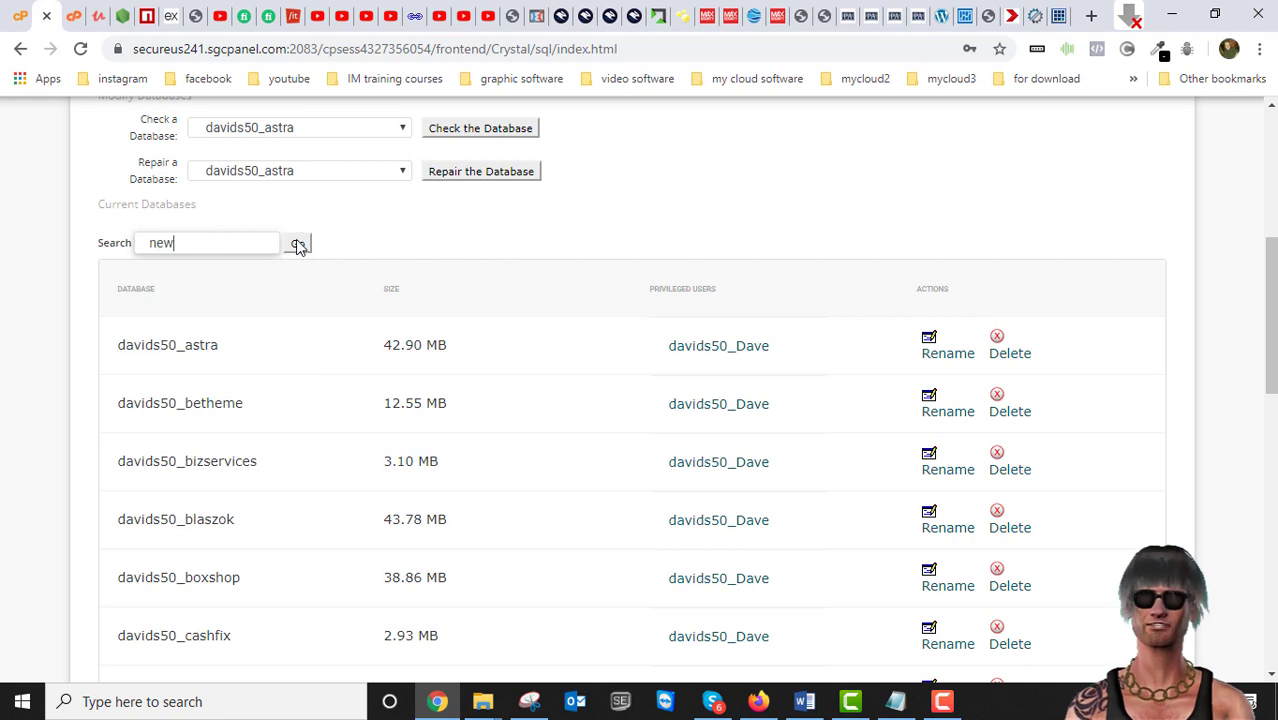
click(297, 244)
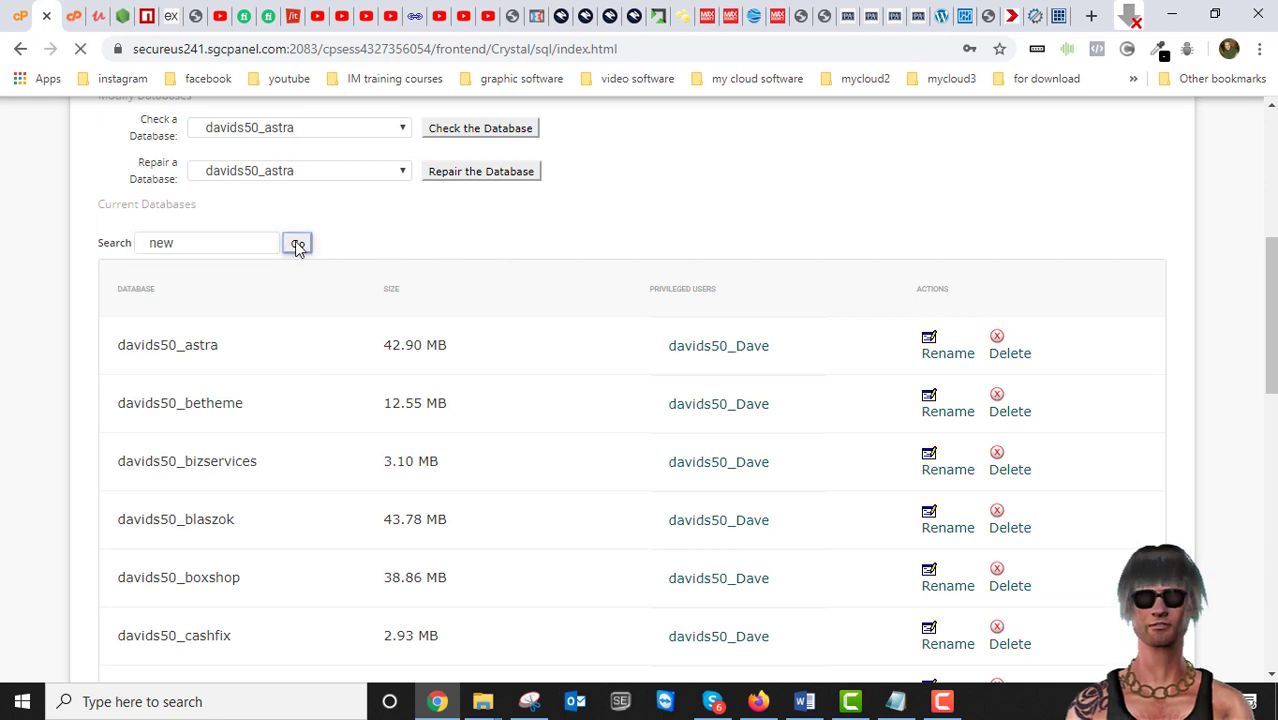
scroll(402, 502, down, 5)
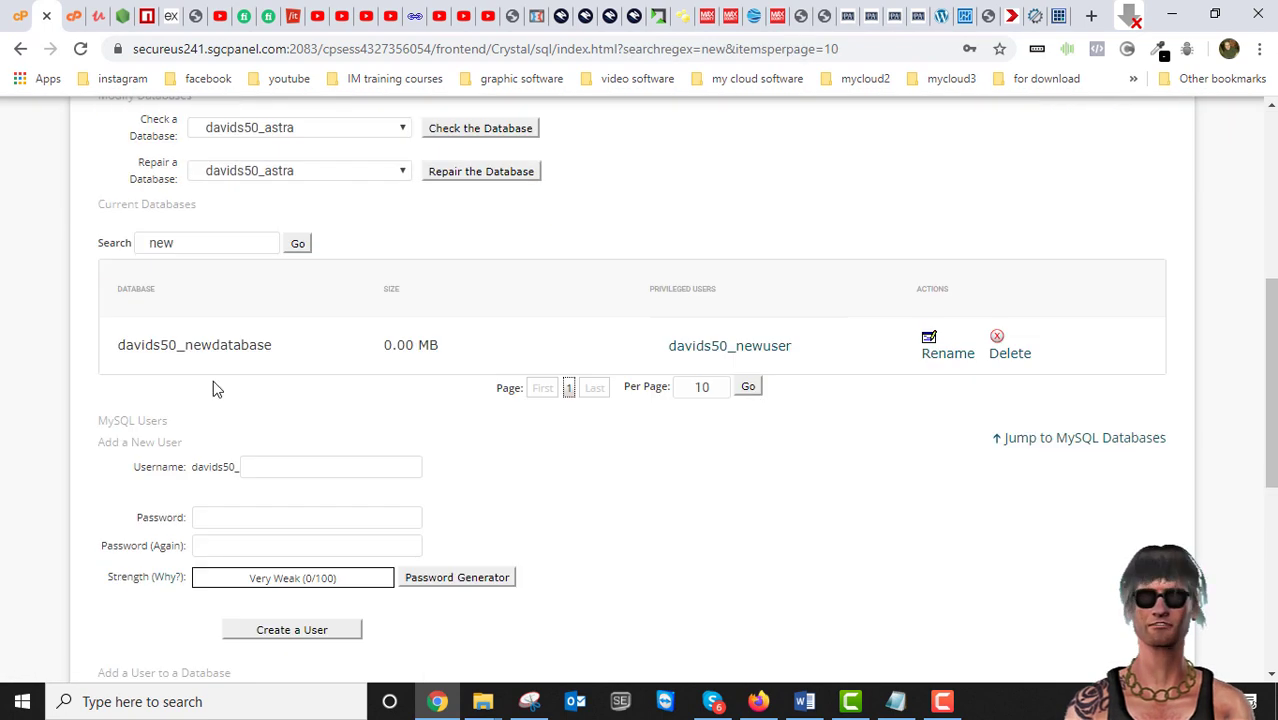
drag(263, 344, 120, 347)
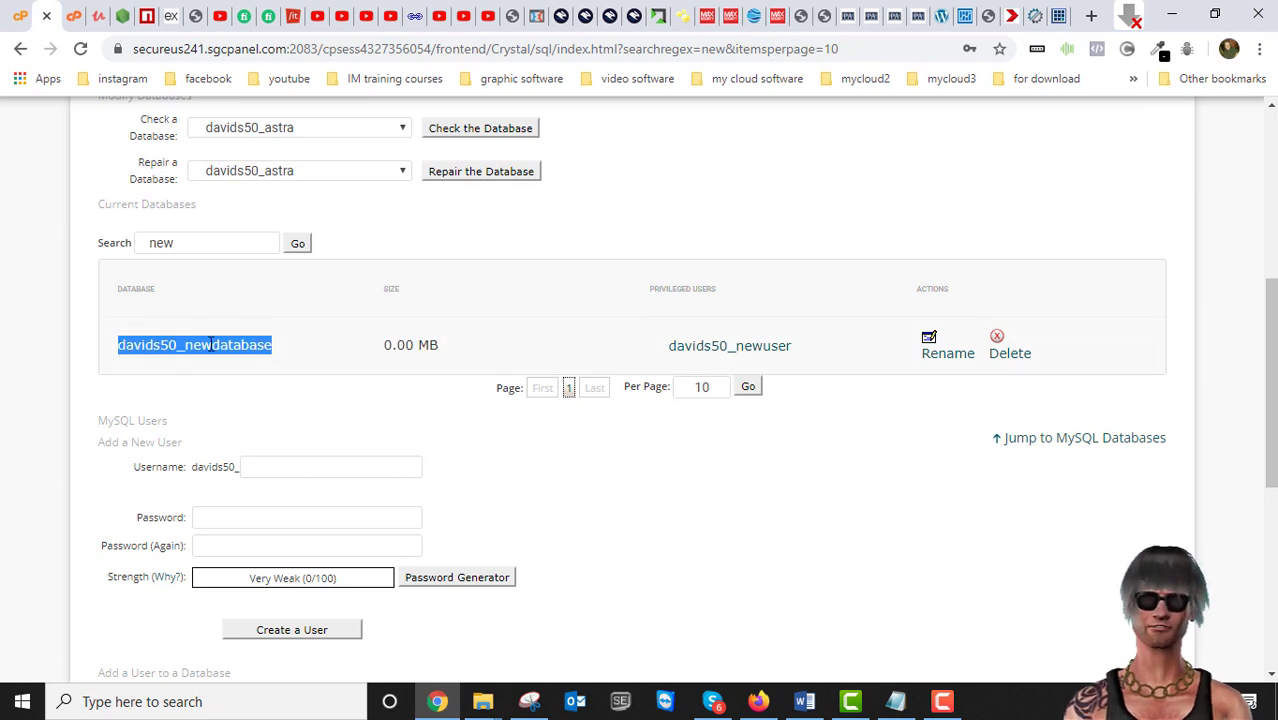
click(292, 345)
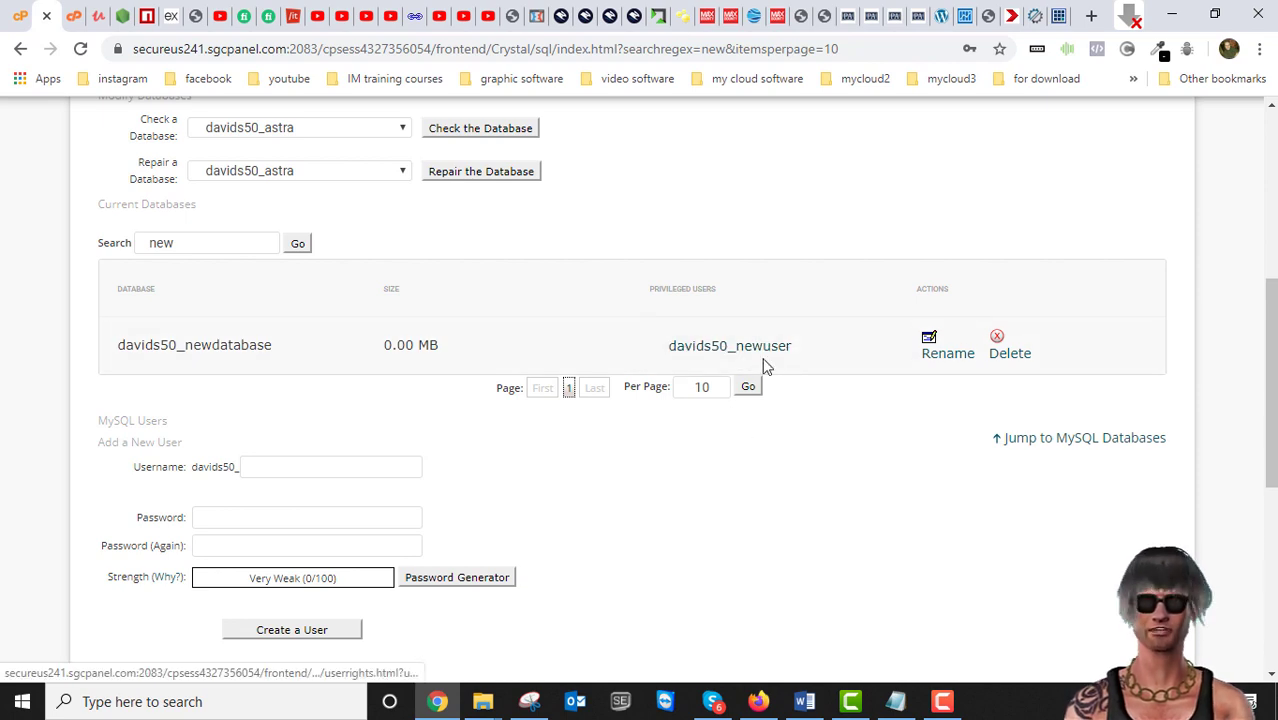
scroll(642, 433, down, 3)
scroll(622, 434, up, 8)
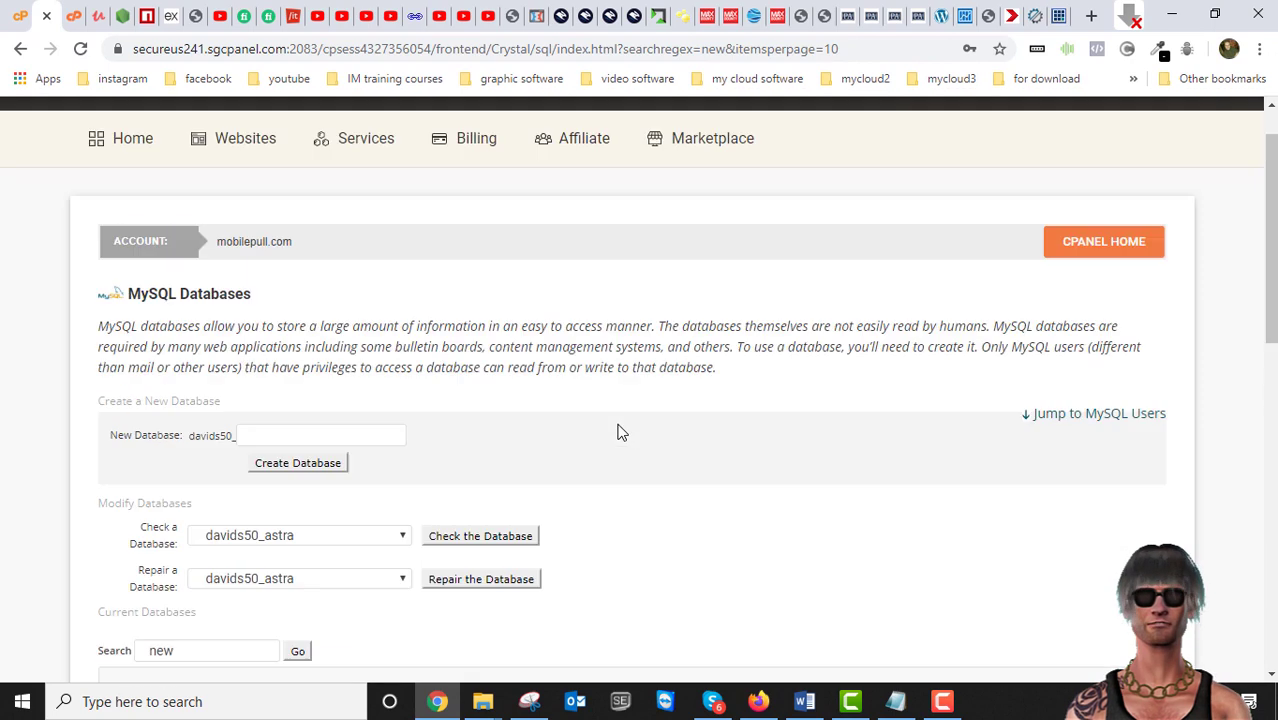
Step: Return to the Duplicator installer's Step 4 of 4: Test Site page
click(1034, 17)
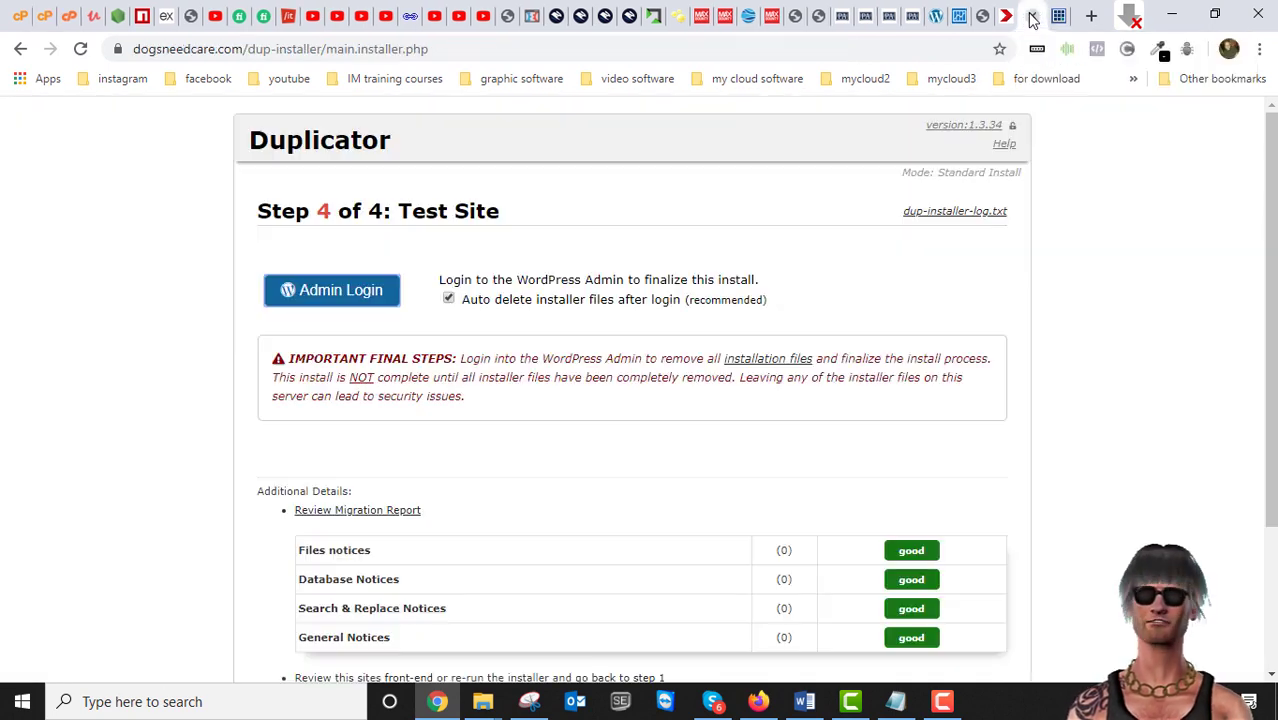
scroll(713, 373, down, 3)
scroll(658, 488, up, 3)
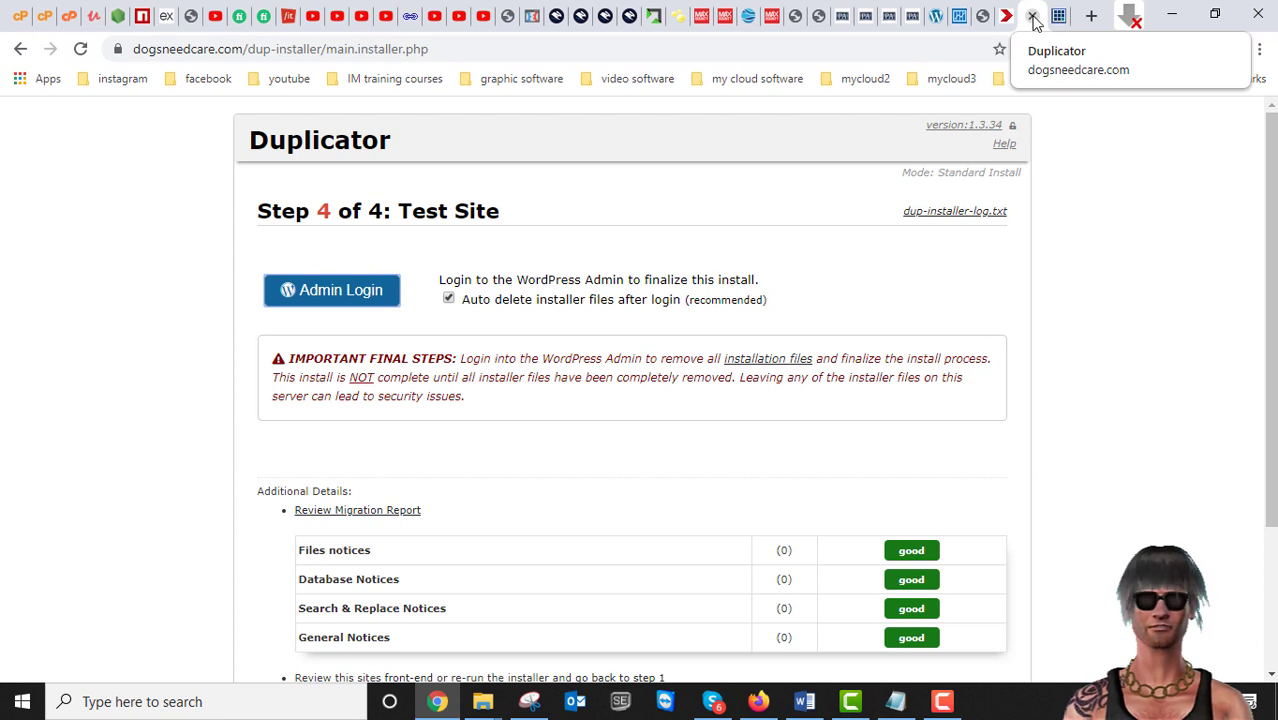
scroll(822, 440, down, 2)
scroll(822, 440, up, 2)
scroll(599, 396, down, 2)
scroll(613, 415, up, 2)
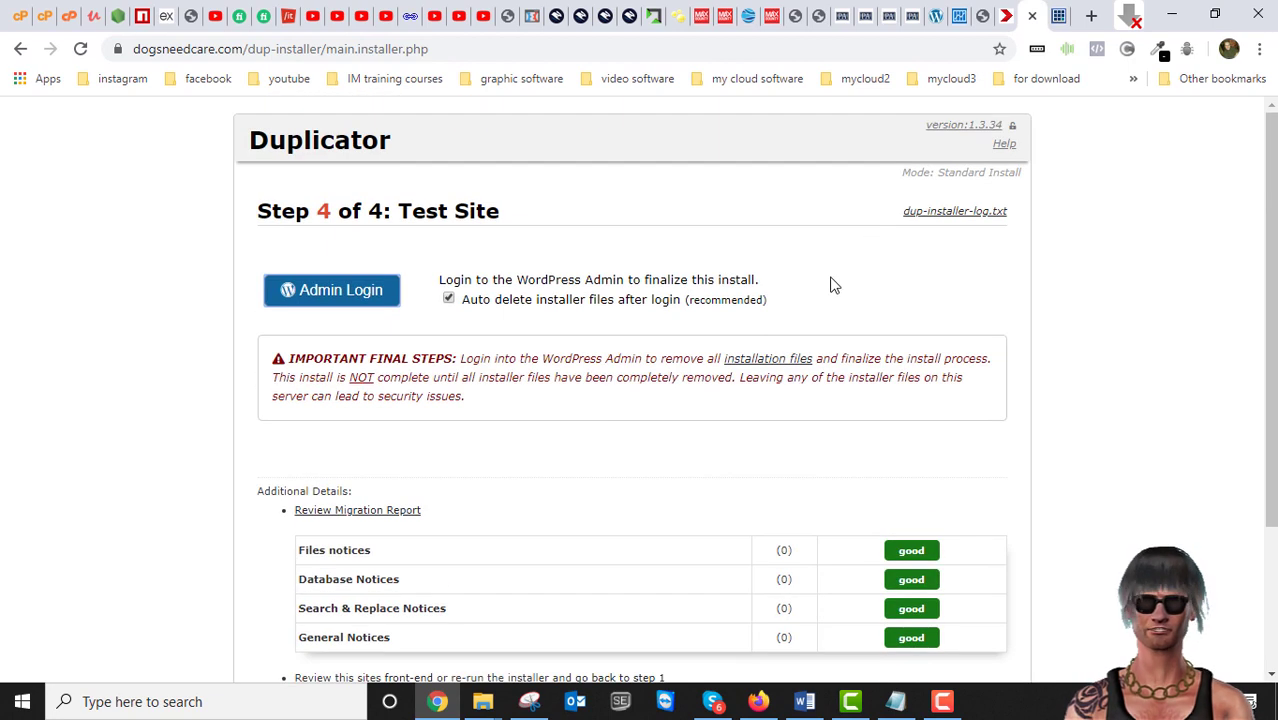
scroll(700, 304, down, 2)
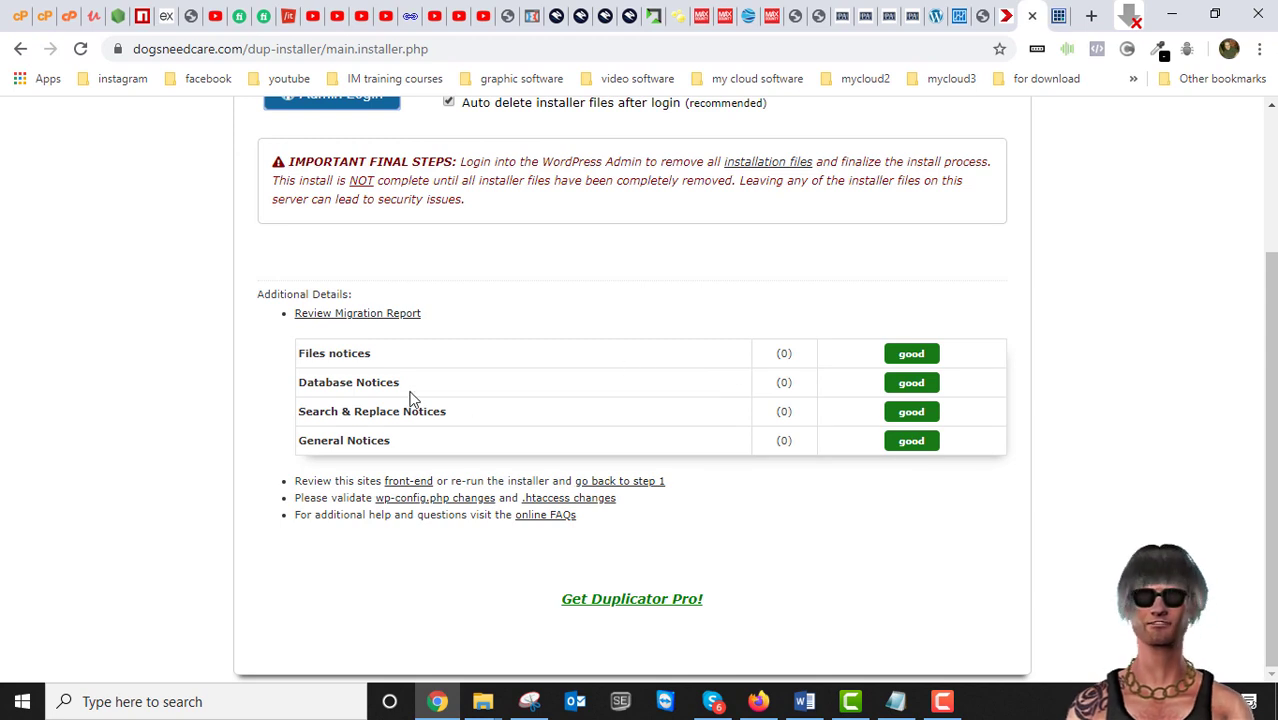
scroll(459, 390, up, 2)
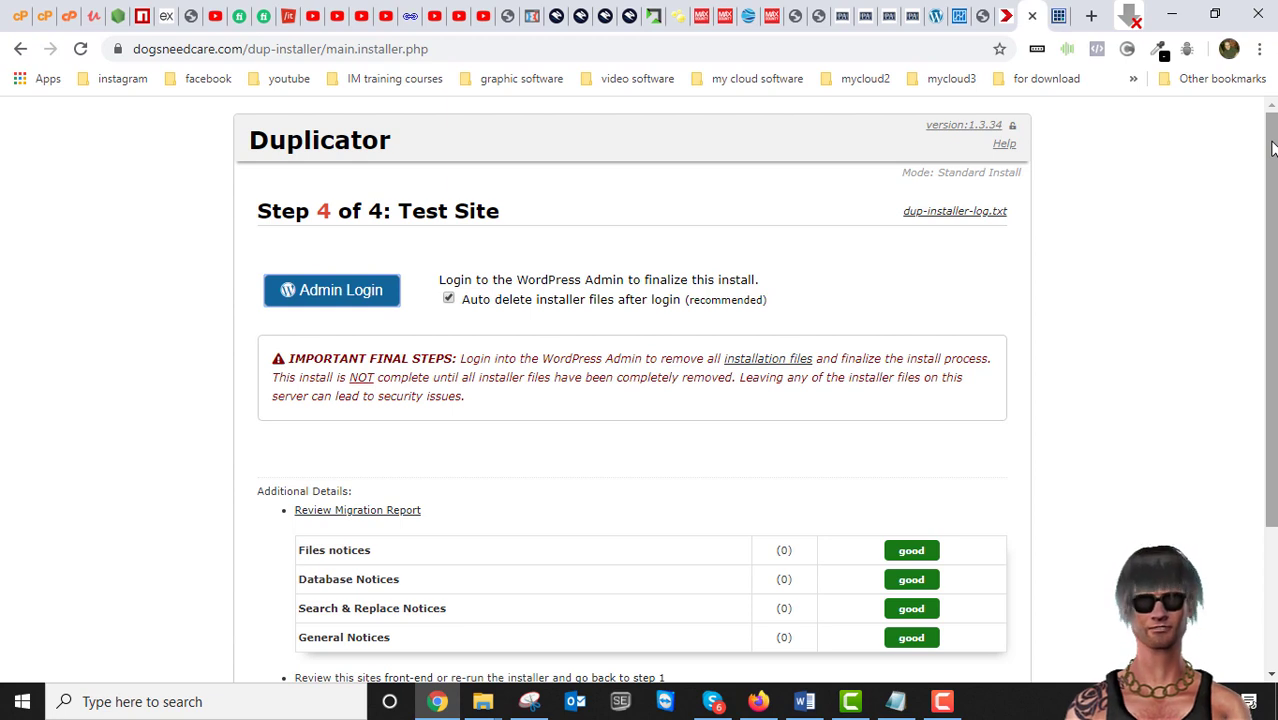
Step: Scroll through the Test Site notices table, confirming all four categories are rated good
scroll(1272, 148, down, 2)
scroll(1272, 148, up, 2)
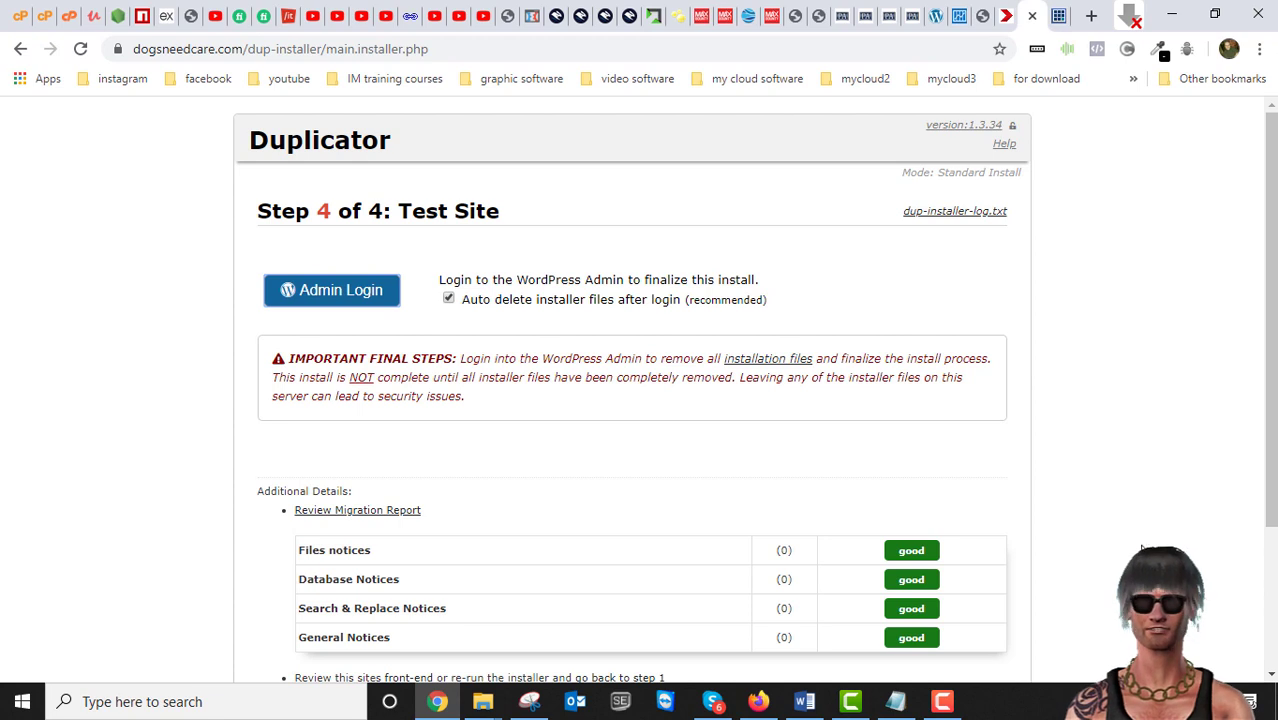
mouse_move(1268, 362)
mouse_down()
mouse_move(1274, 520)
mouse_move(1274, 383)
mouse_up()
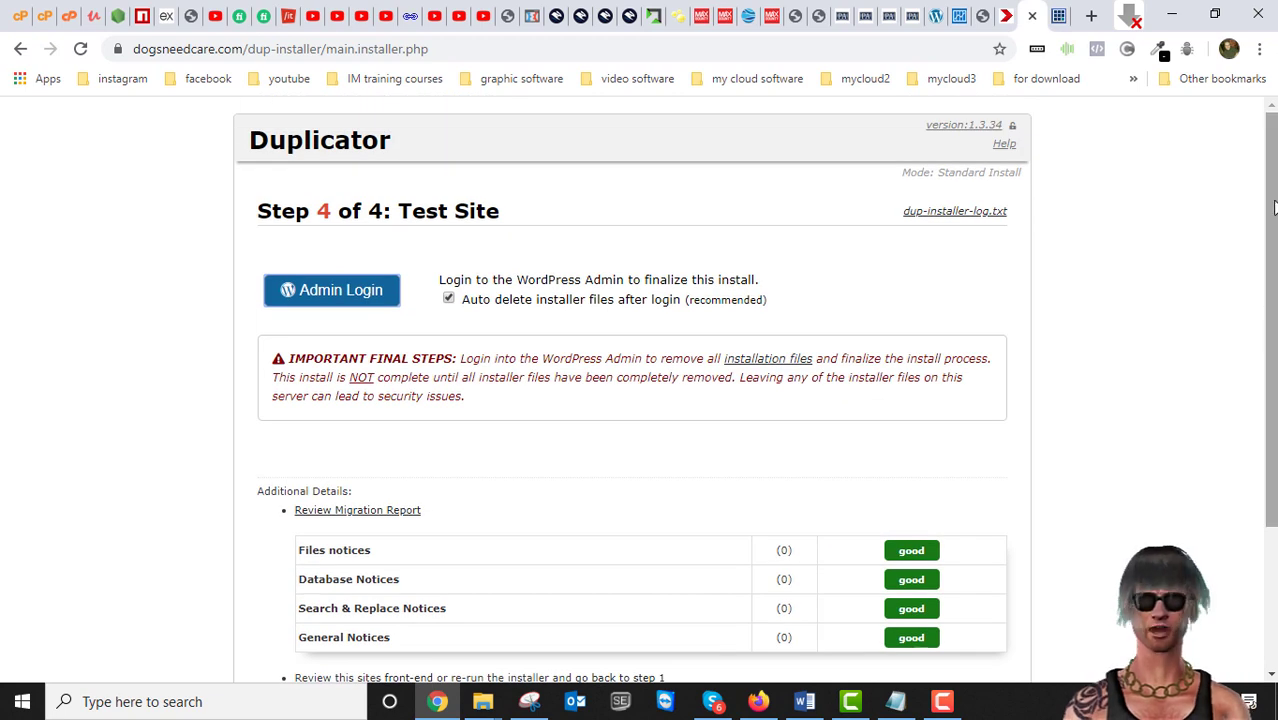
mouse_move(1274, 197)
mouse_down()
mouse_move(1274, 339)
mouse_move(1274, 200)
mouse_up()
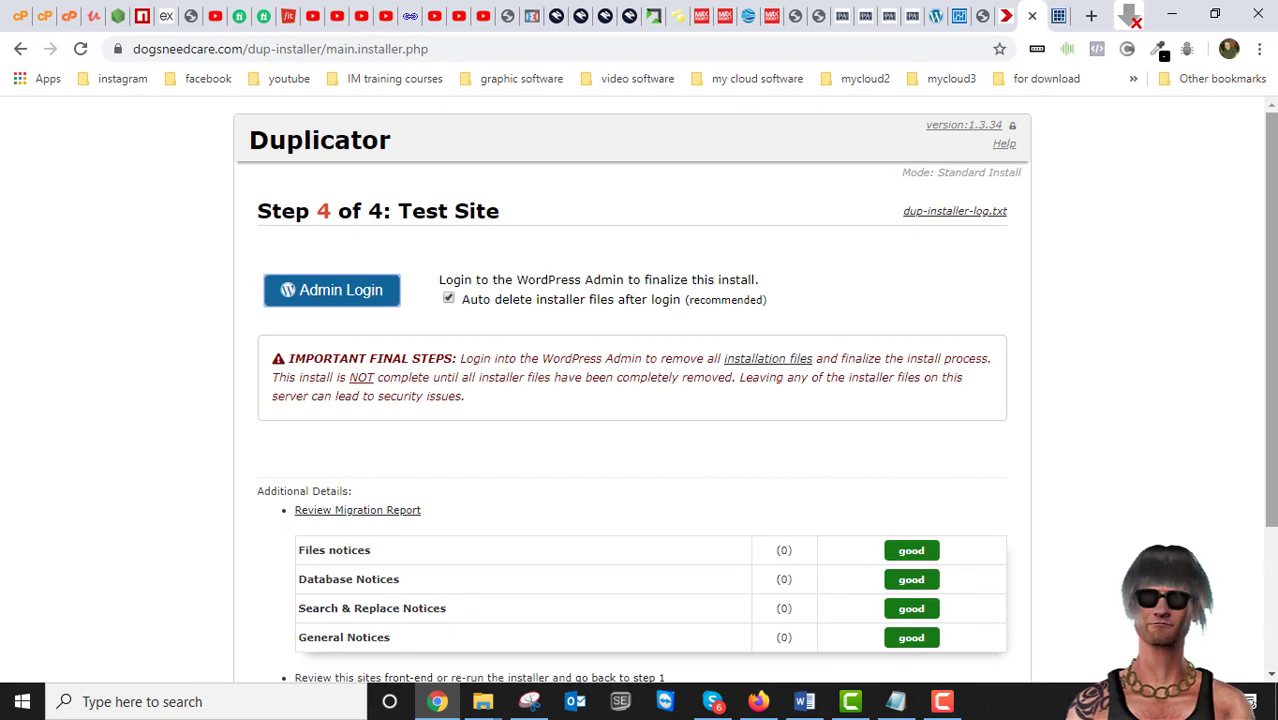
drag(1272, 177, 1258, 145)
mouse_move(1272, 250)
mouse_down()
mouse_move(1204, 424)
mouse_move(1258, 242)
mouse_up()
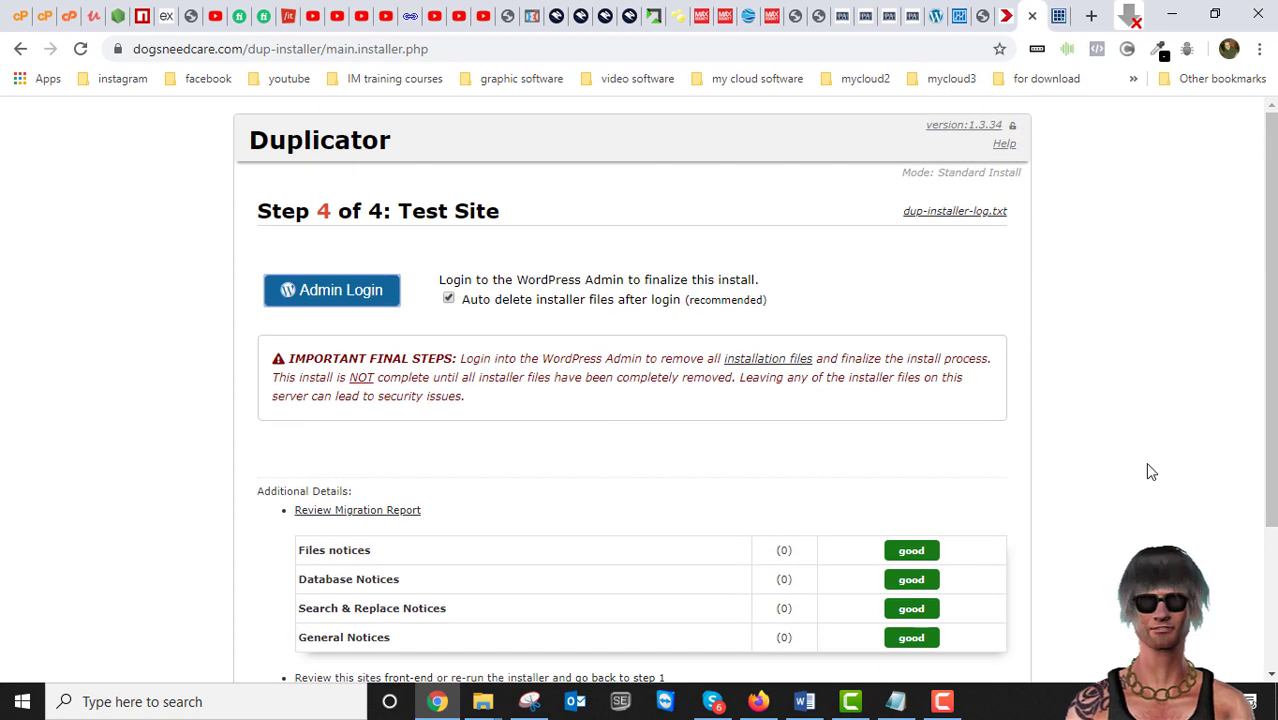